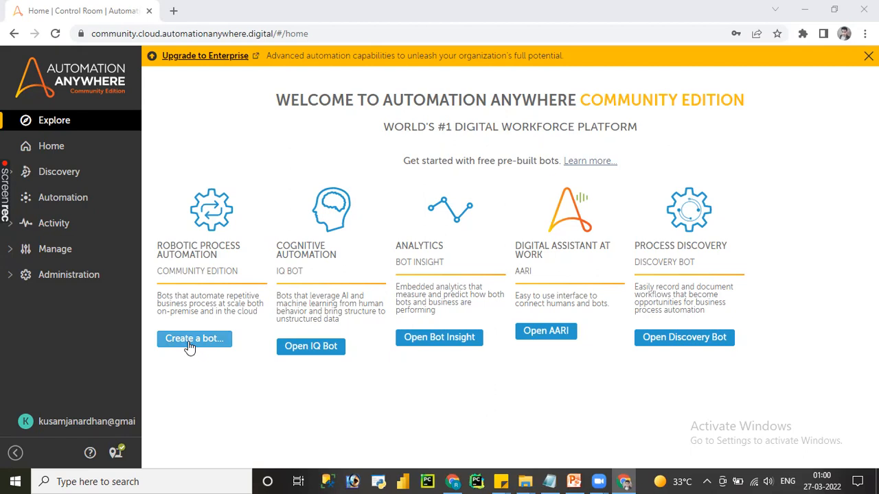
Step: Start creating a new task bot in the Automation repository and enter the name fILES
left_click(63, 199)
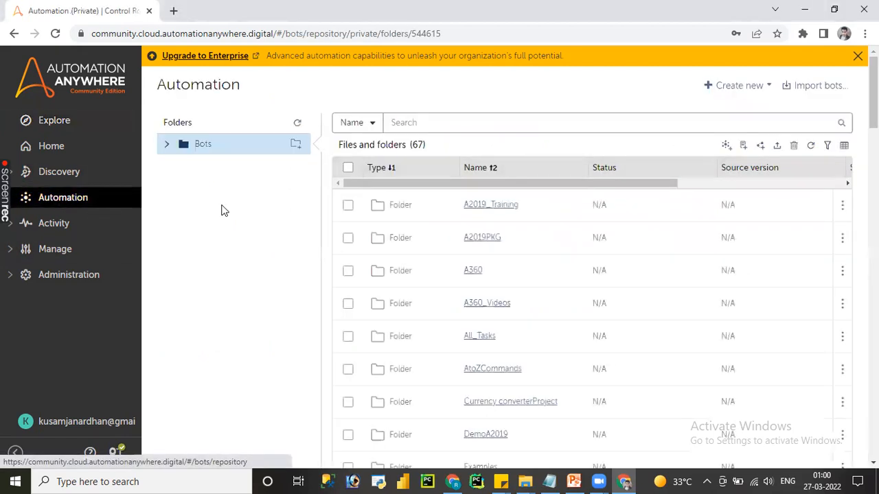
left_click(747, 89)
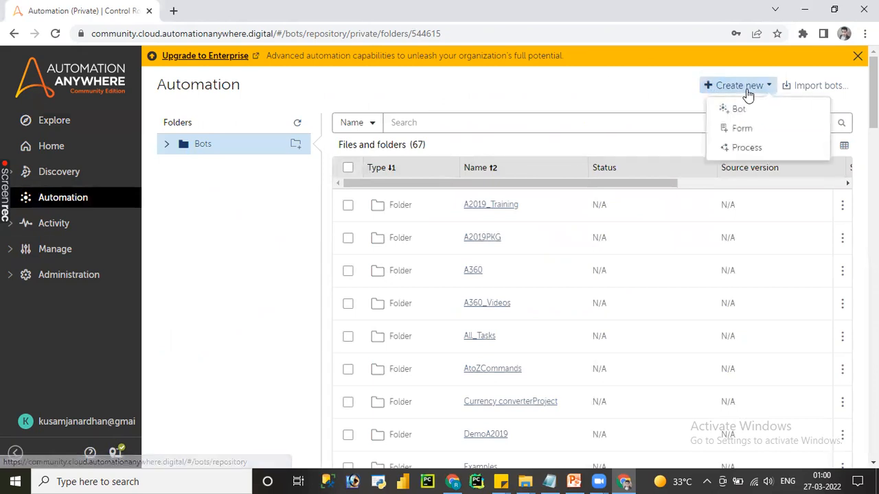
left_click(679, 144)
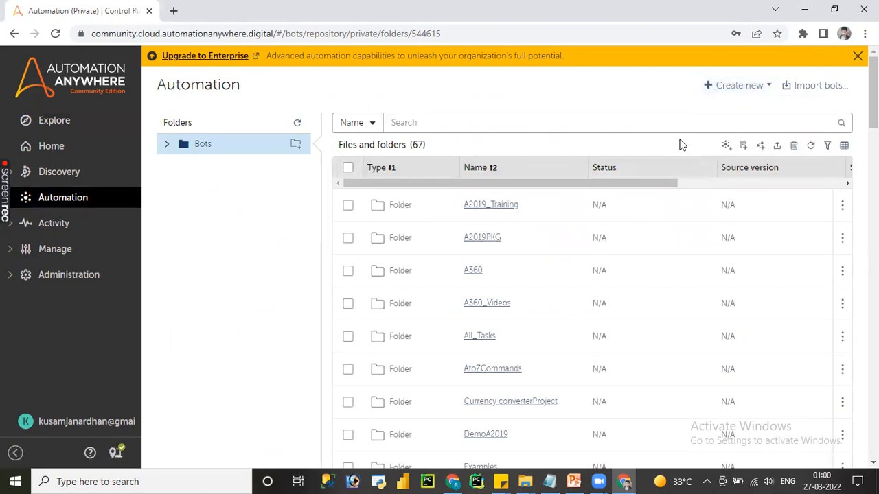
left_click(727, 146)
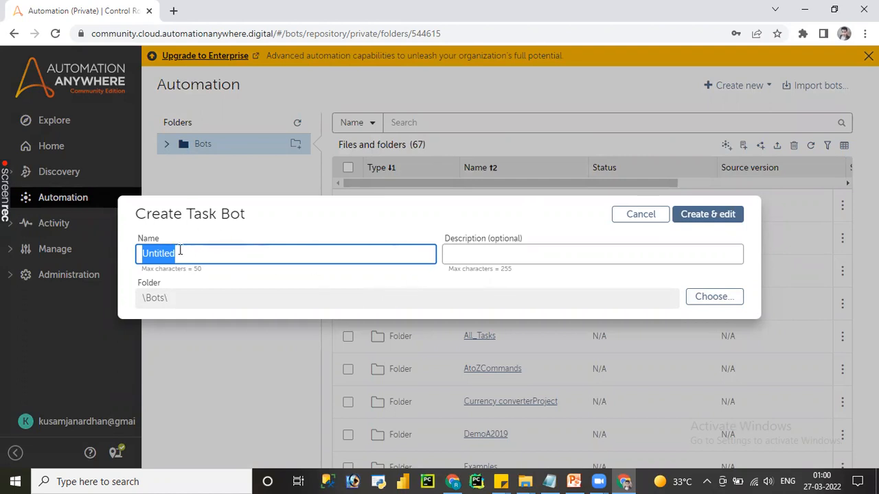
type("fILES")
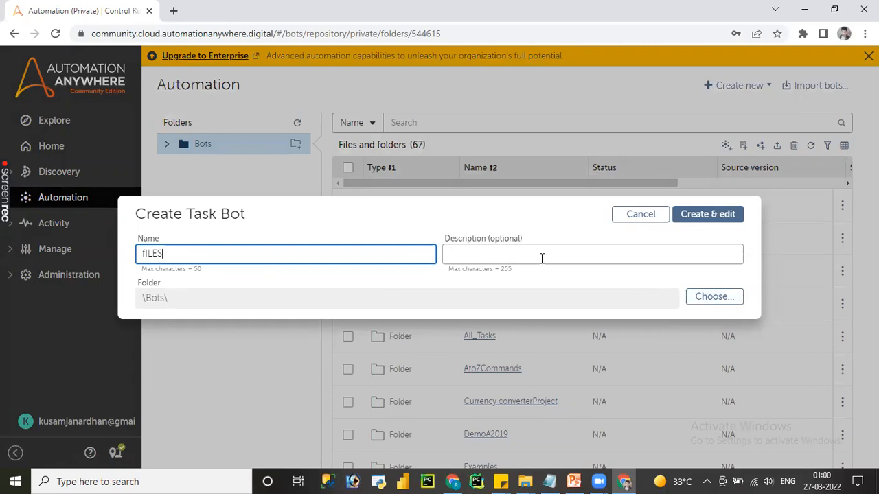
Step: Choose A360_Videos under Bots as the task bot's folder and try to create the bot
left_click(701, 300)
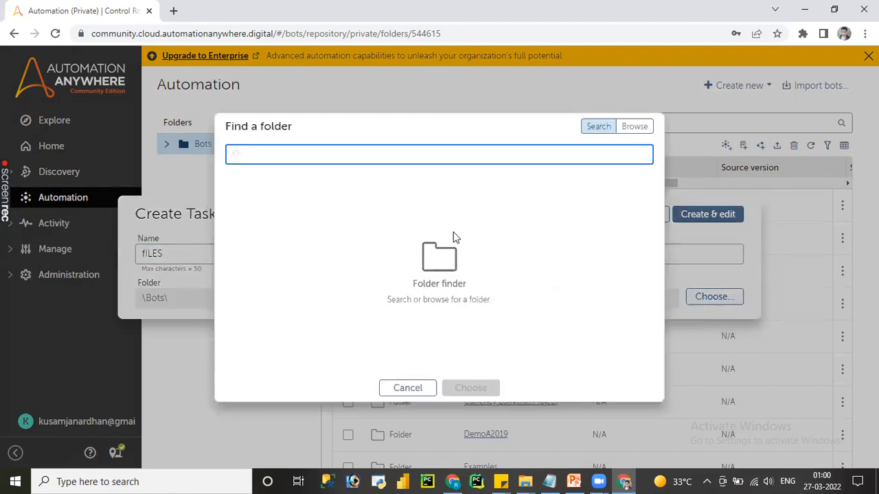
left_click(631, 127)
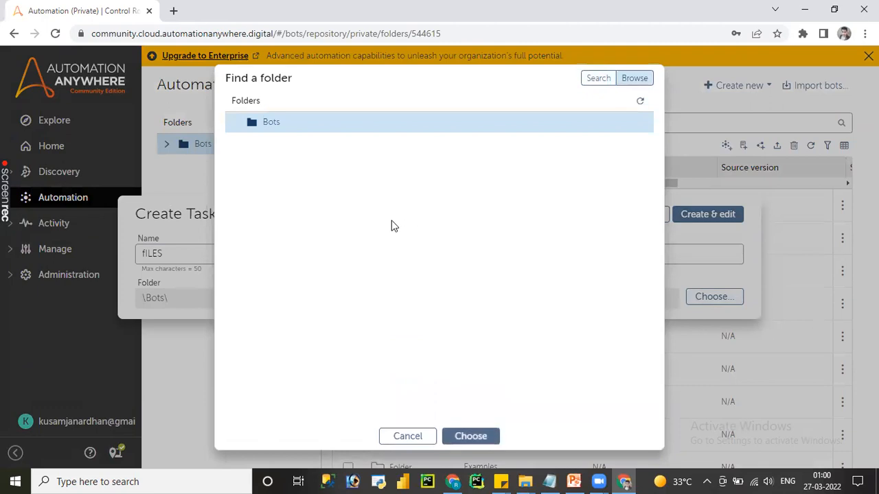
left_click(298, 208)
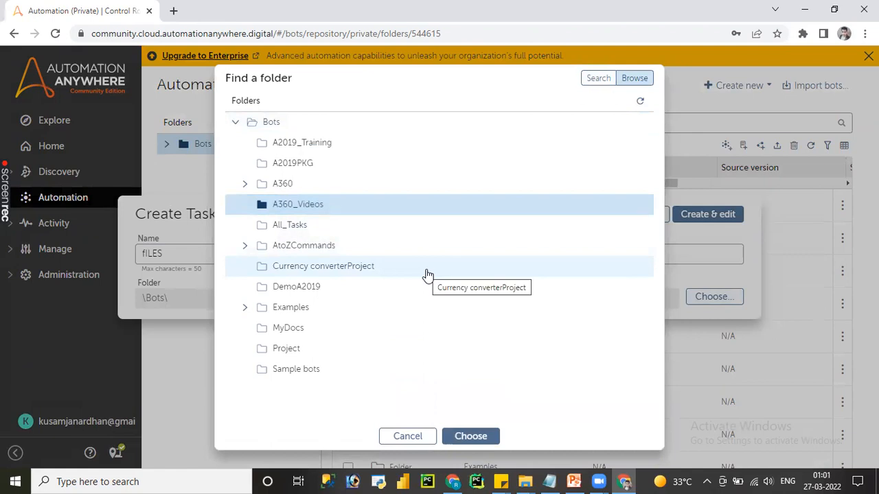
left_click(483, 438)
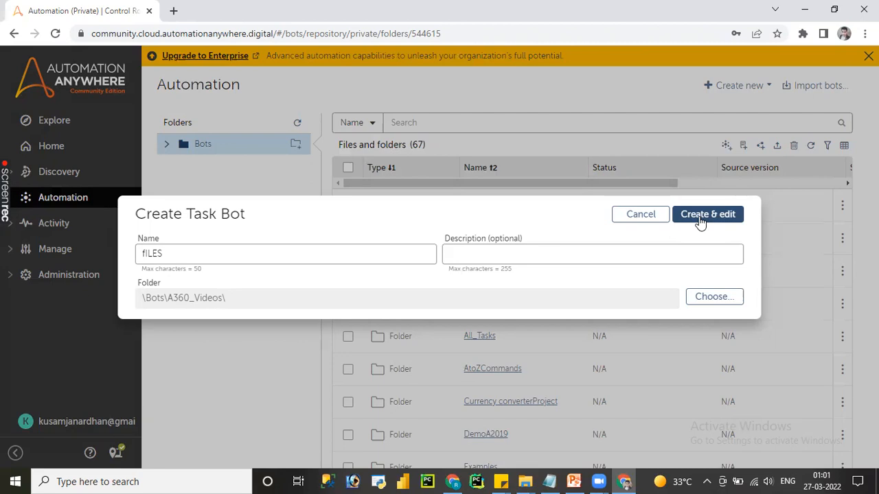
left_click(700, 218)
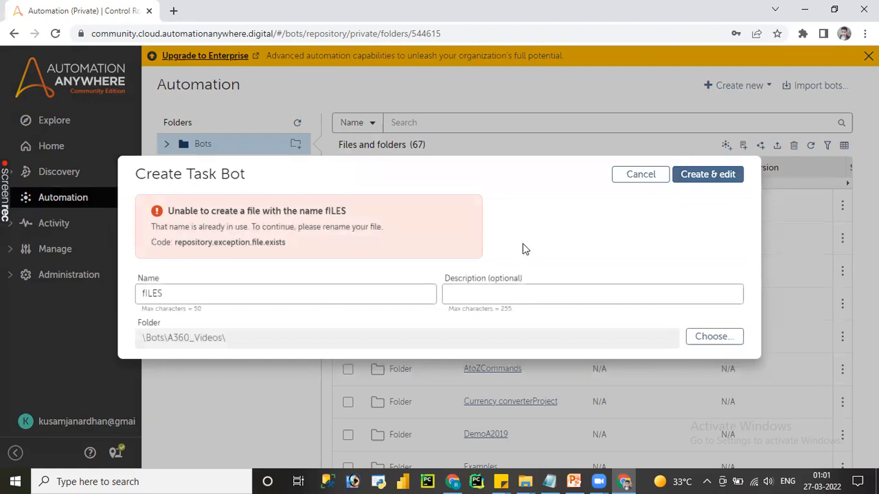
Step: Change the task bot's name to fILES1223, create it for editing and dismiss the upgrade banner
double_click(255, 301)
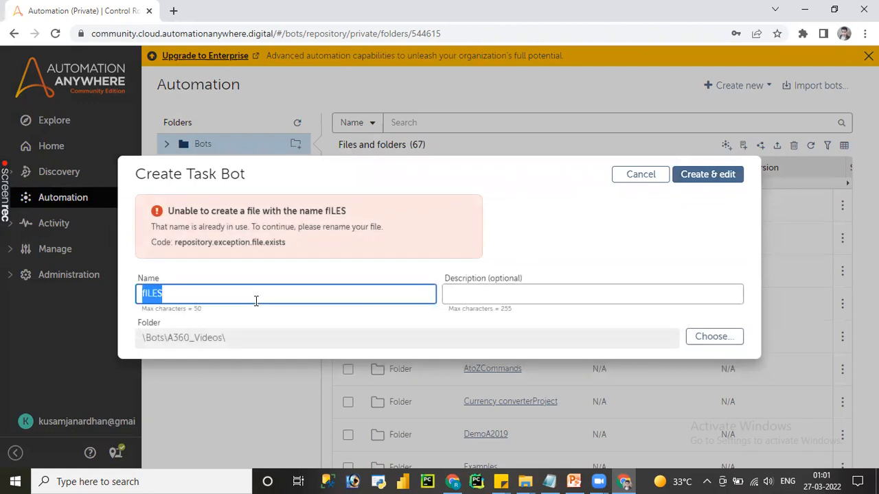
left_click(256, 300)
type("1223")
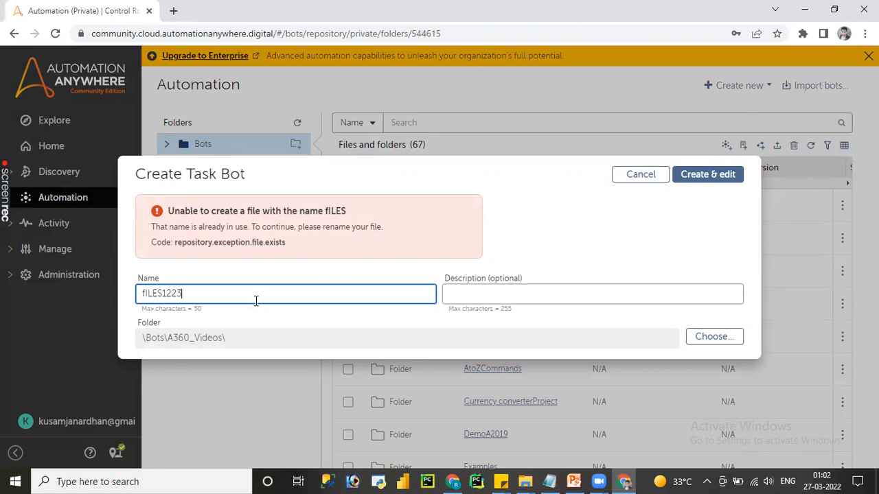
left_click(720, 177)
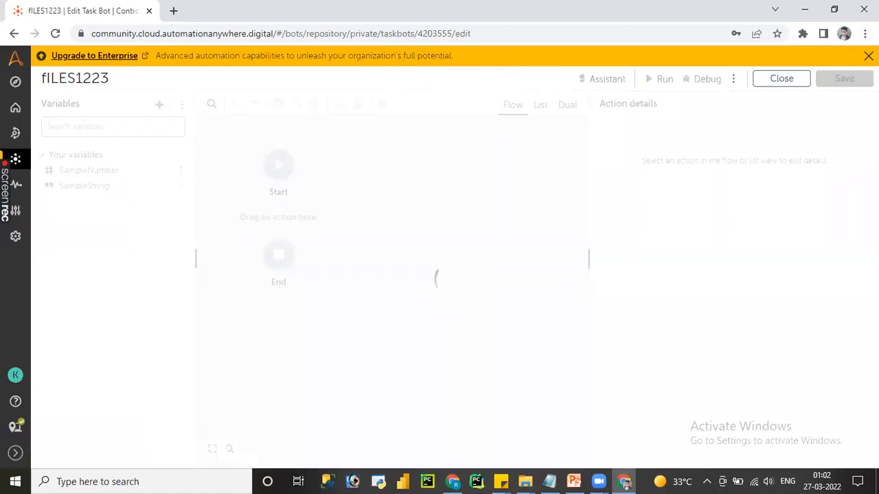
left_click(868, 56)
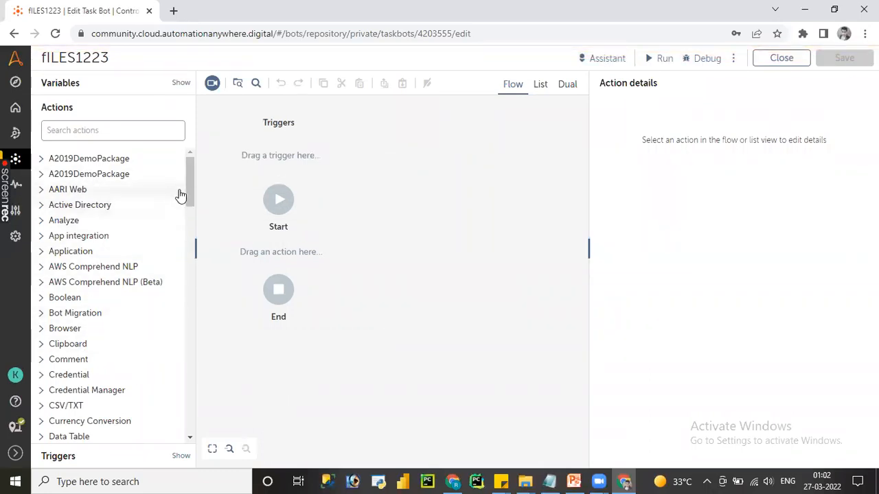
Step: Add the Open program/file action from the Application package to the bot flow
left_click_drag(186, 188, 195, 169)
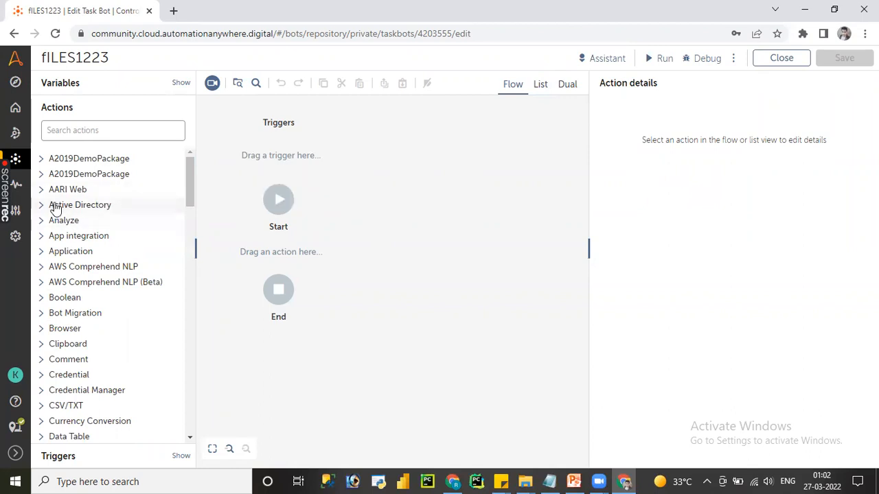
left_click(41, 253)
double_click(106, 267)
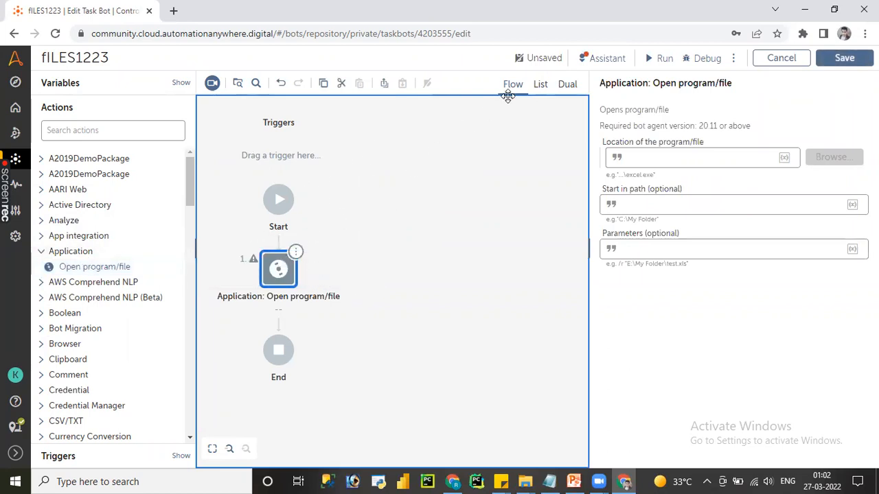
Step: Show the bot in list view and dual view, then return it to list view
left_click(539, 86)
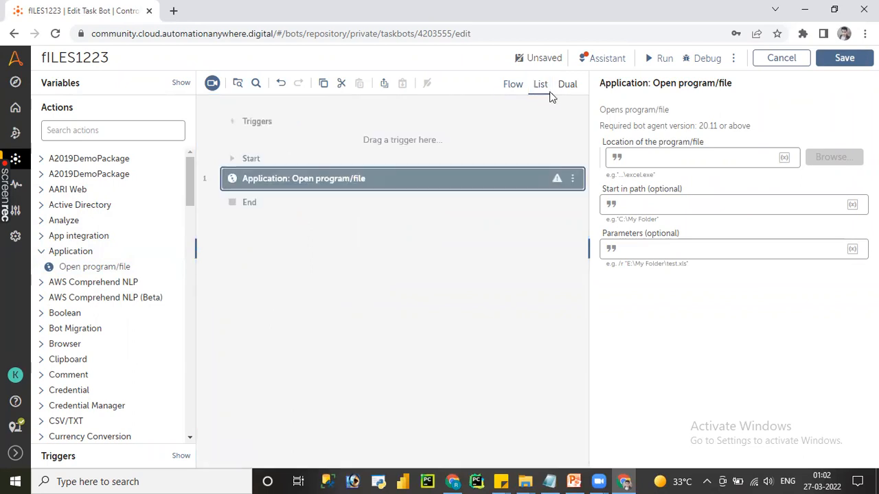
left_click(566, 86)
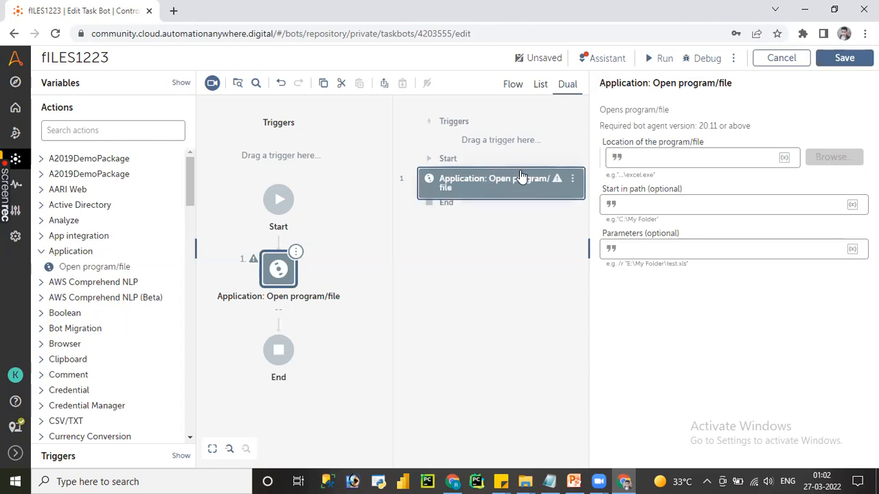
left_click(540, 86)
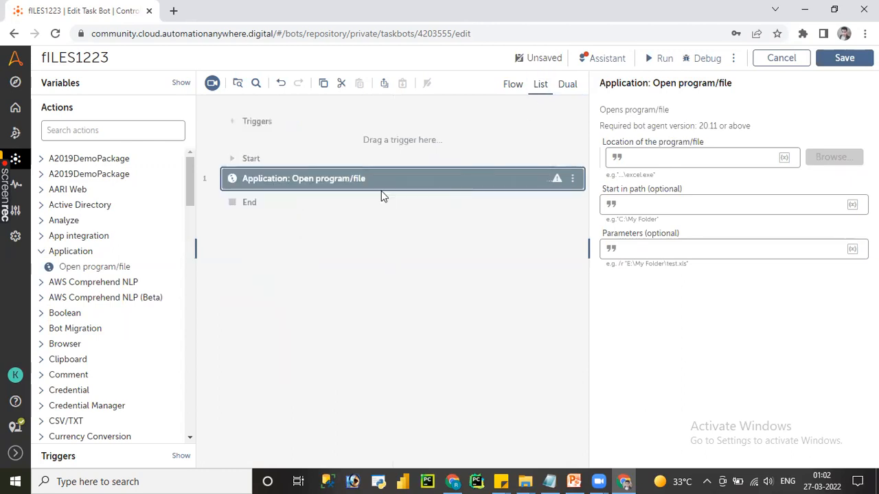
Step: Delete the Open program/file action from the bot and collapse the Application package
left_click(371, 189)
key("Delete")
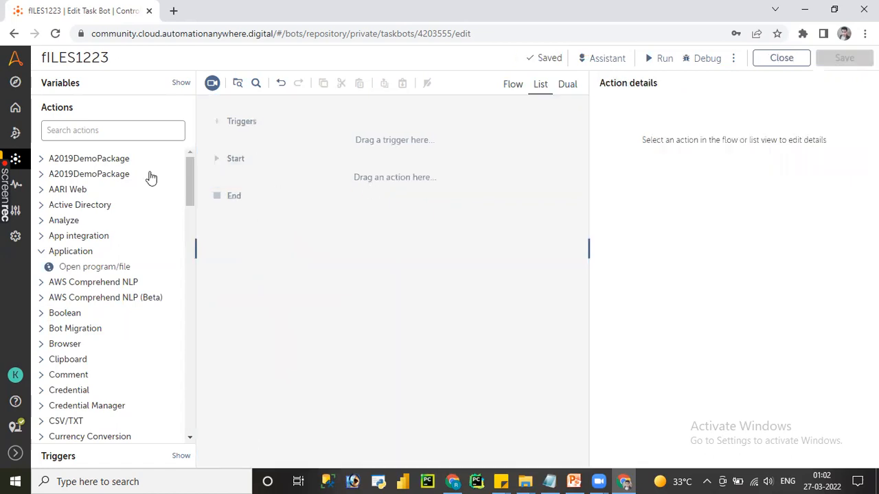
left_click(49, 252)
Step: Search the actions for "file" and expand the File package to show its actions
left_click(88, 136)
left_click_drag(188, 180, 188, 240)
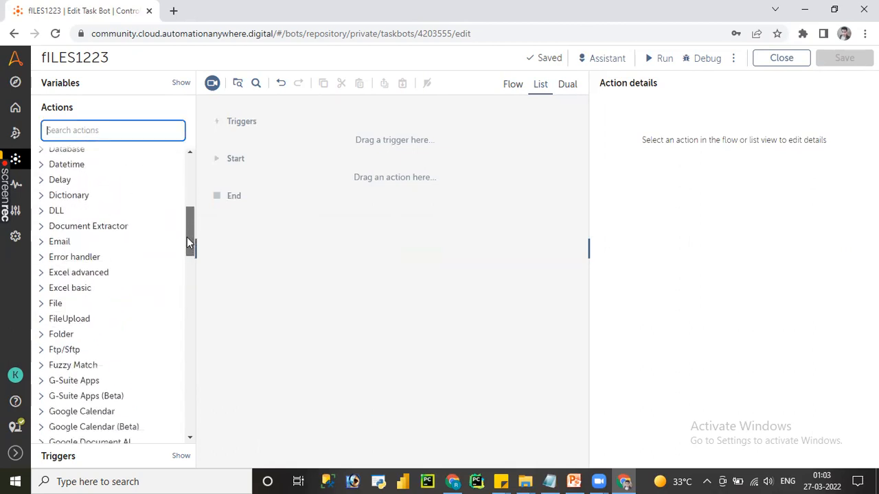
left_click(41, 309)
left_click(89, 130)
type("file")
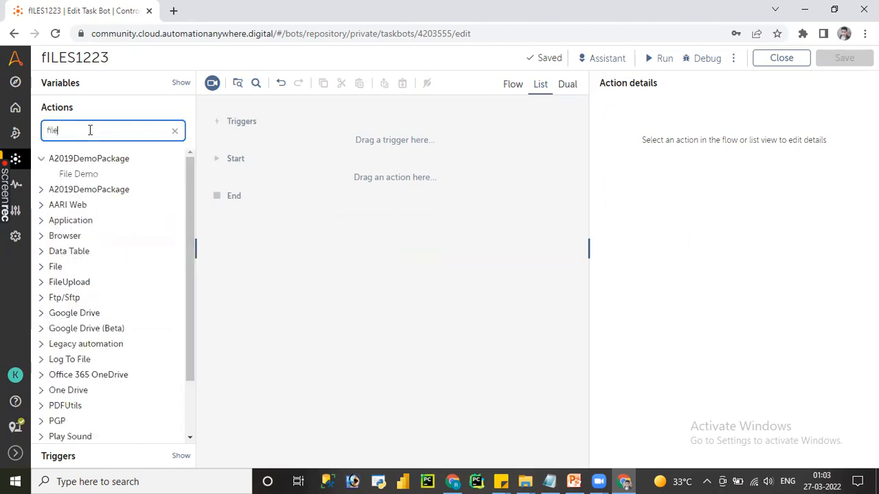
left_click(43, 267)
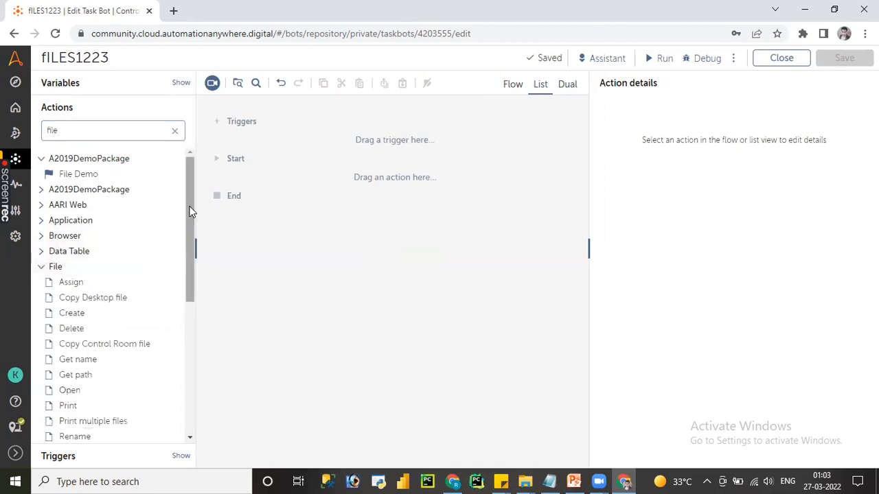
left_click_drag(190, 210, 194, 251)
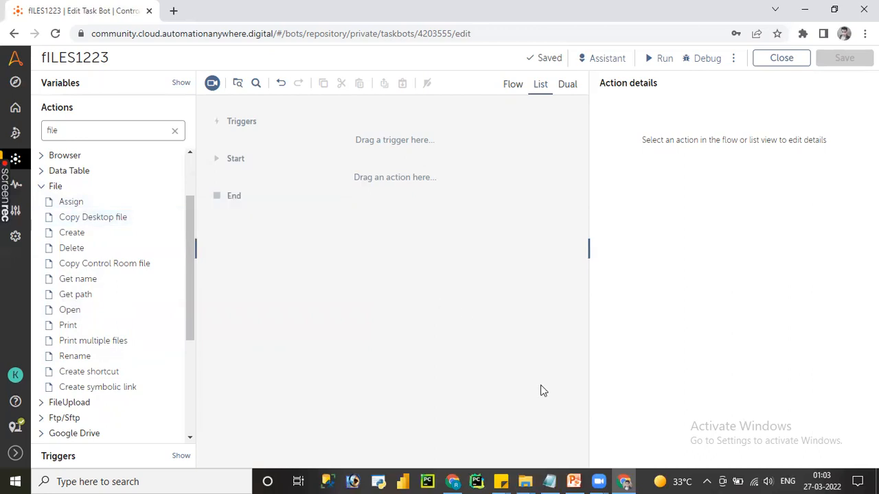
Step: Switch to Notepad and write the note line "if file exist", followed by blank lines
left_click(552, 476)
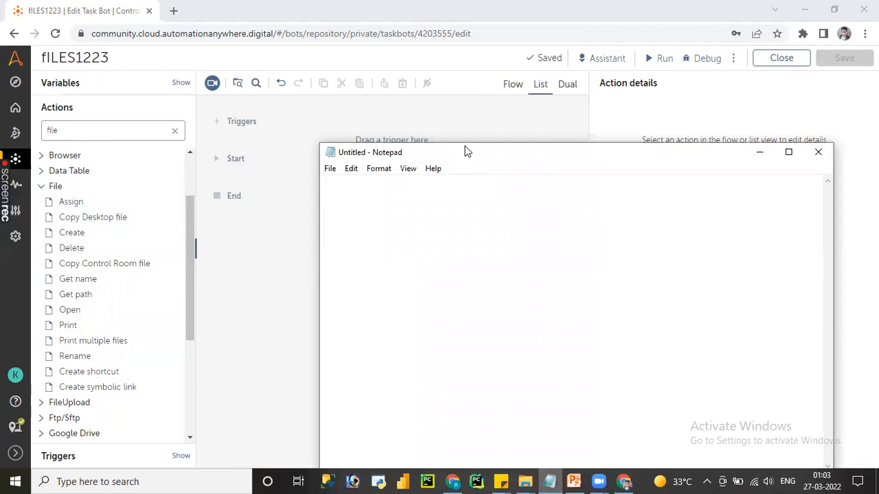
left_click_drag(464, 151, 485, 104)
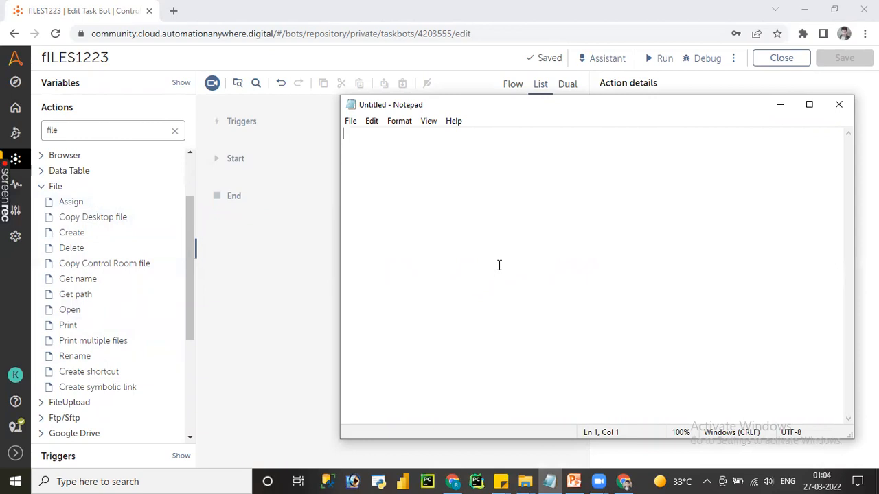
key("Return")
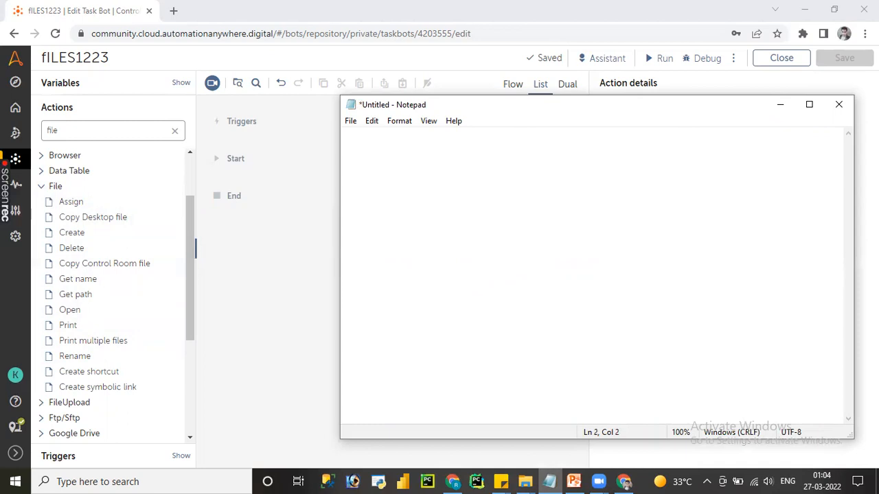
type("if file exist")
key("Return")
key("Return")
Step: Write the example file names file1.xlsx and file2.xlsx on separate lines below the note
key("Return")
type("file")
type("1.")
type("e")
key("Left")
key("Delete")
type("xlsx")
key("Return")
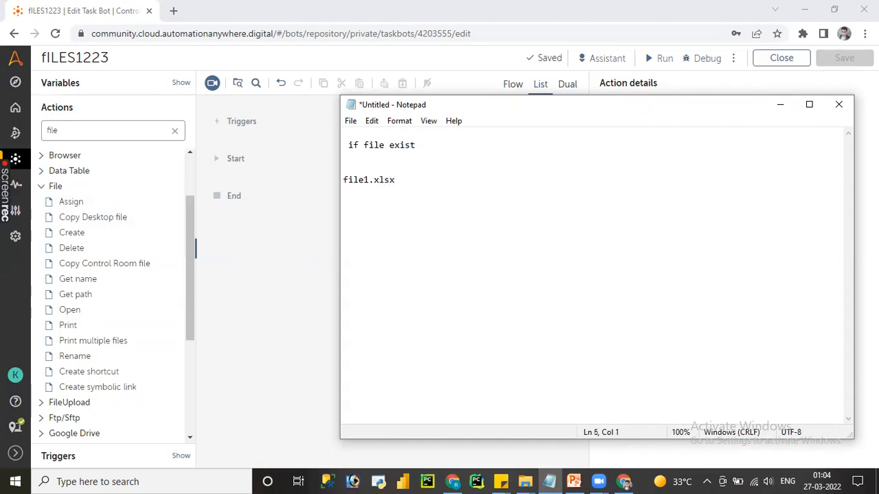
key("Return")
type("file2.xlsx")
Step: Add a third example file name, f3.xlsx, on the line below file2.xlsx
double_click(357, 179)
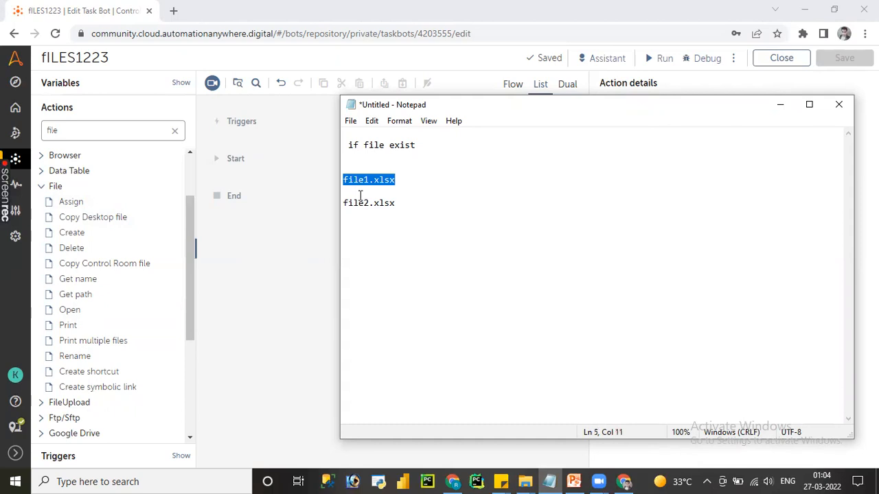
left_click(359, 201)
left_click(364, 219)
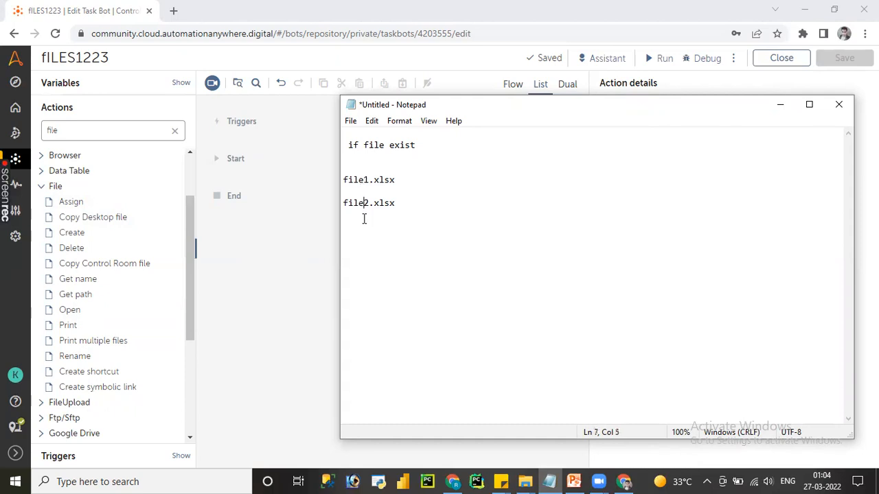
left_click(400, 203)
key("Return")
type("f")
type("2")
key("BackSpace")
type("3.a")
key("BackSpace")
type("xlsx")
Step: Replace the three example file names in the note with "whild cards handle dynami name"
left_click_drag(386, 215, 345, 179)
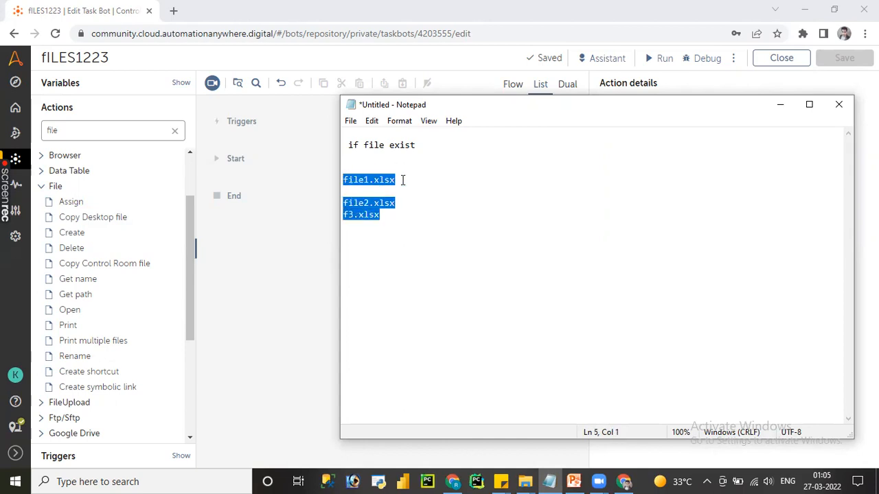
key("BackSpace")
type("w")
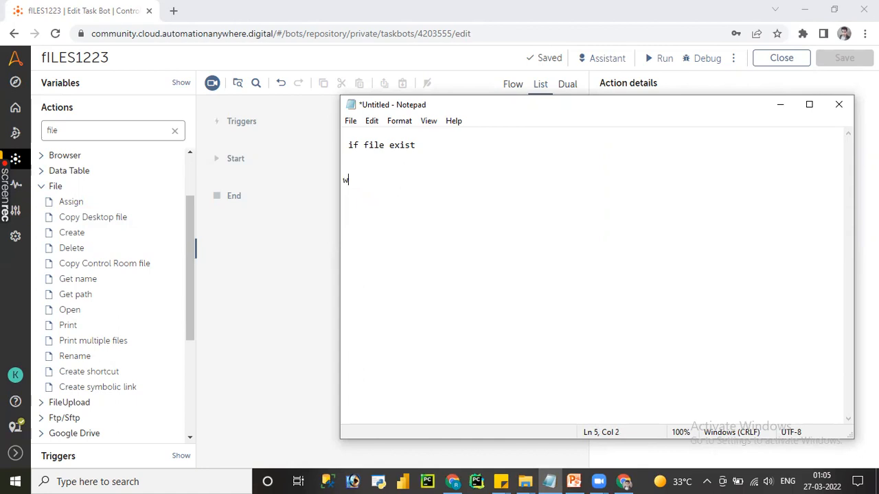
type("hild cards handle dynami ")
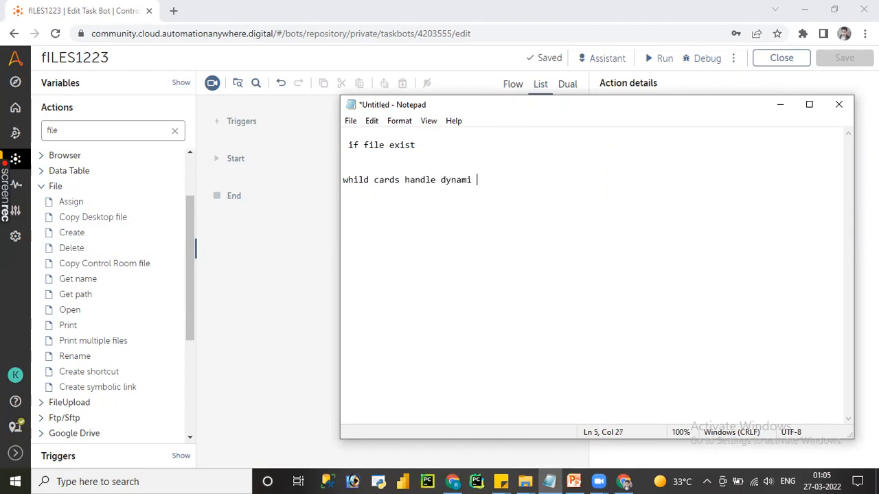
type("name")
Step: Switch back to the bot editor and add the Delete action from the File package to the bot
left_click(247, 199)
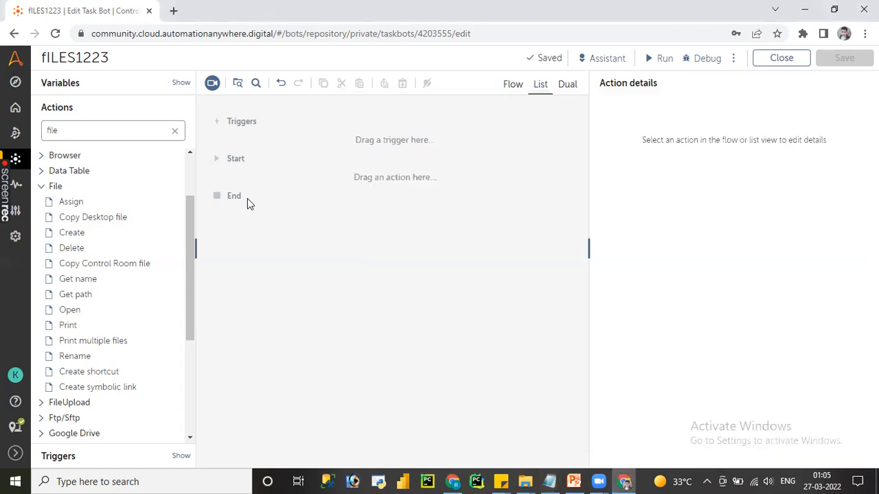
double_click(65, 243)
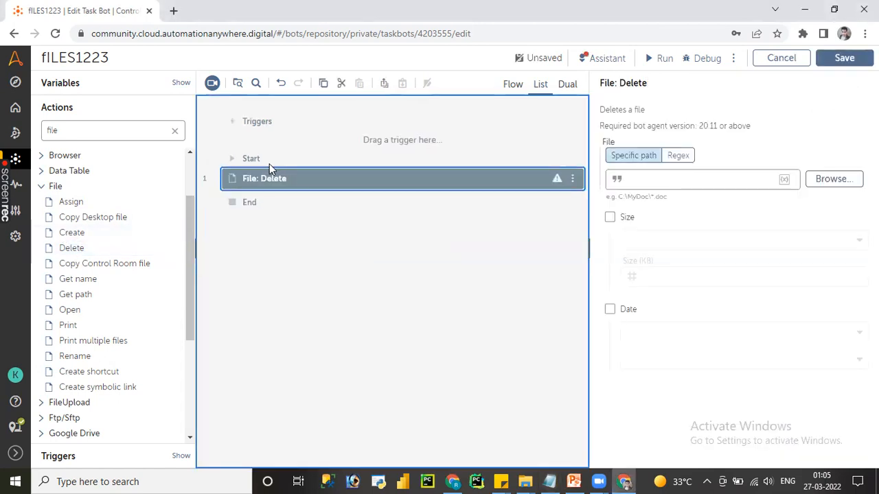
Step: Replace the Delete action in the bot with the Create action from the File package
key("Delete")
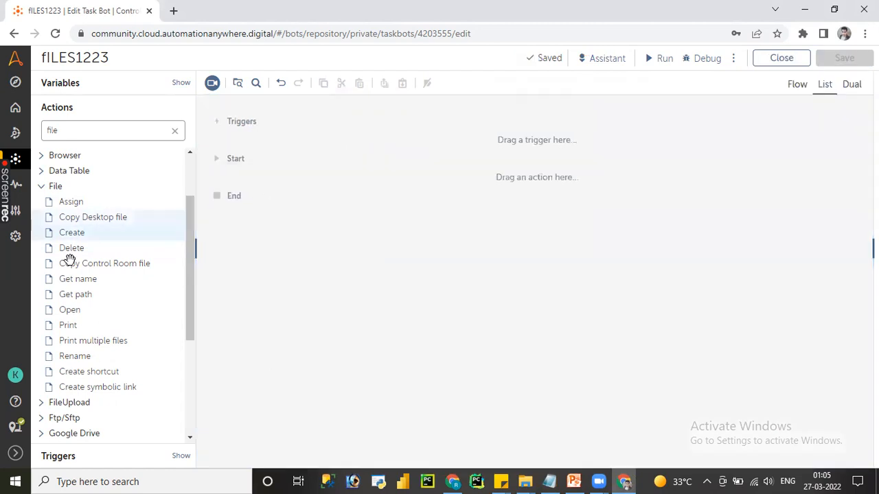
double_click(66, 232)
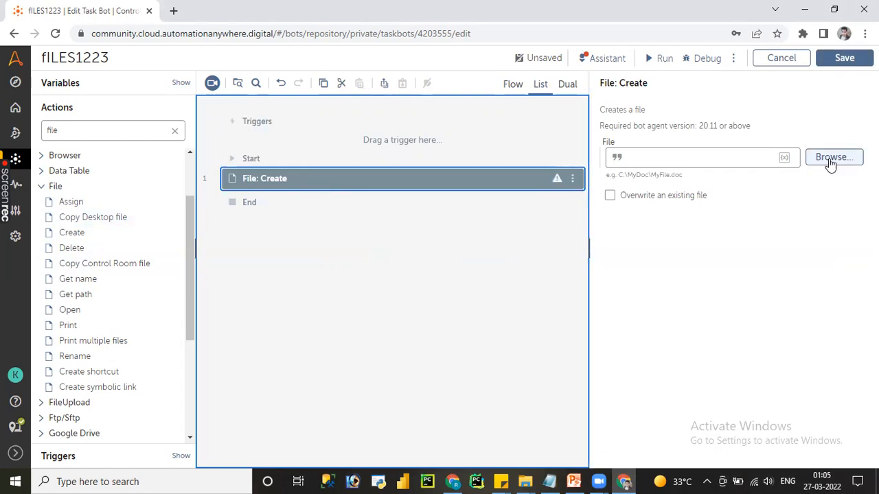
Step: Switch to File Explorer to examine the A360-Series folder and its full path, and return to the bot editor
left_click(525, 480)
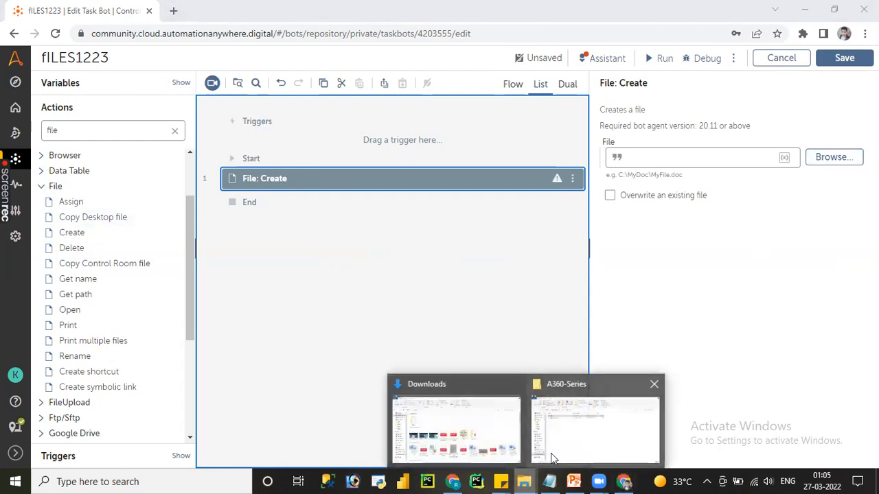
left_click(602, 410)
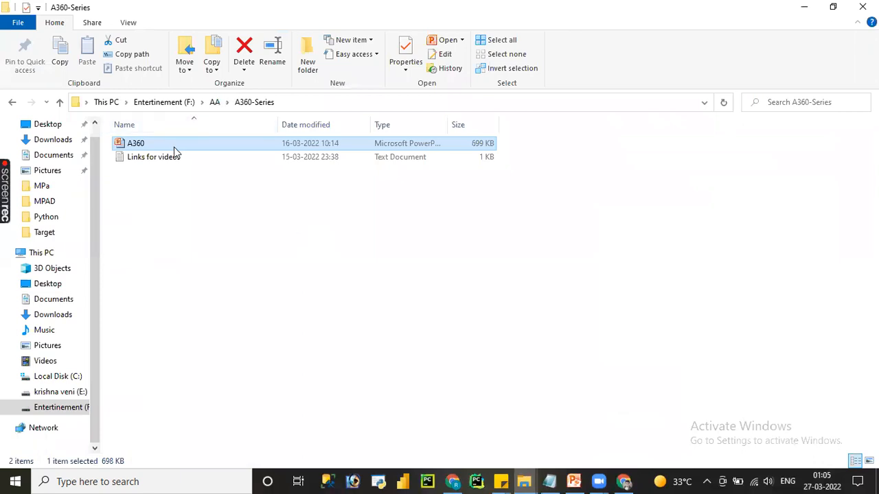
left_click(299, 102)
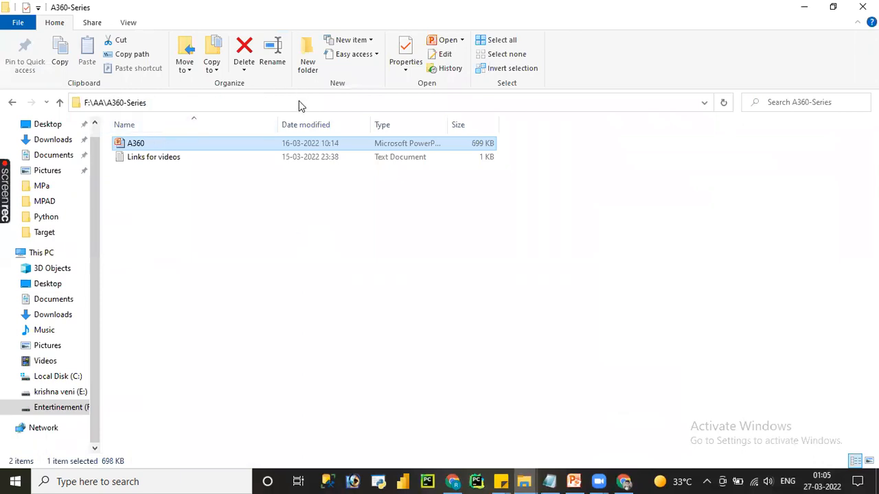
left_click(299, 101)
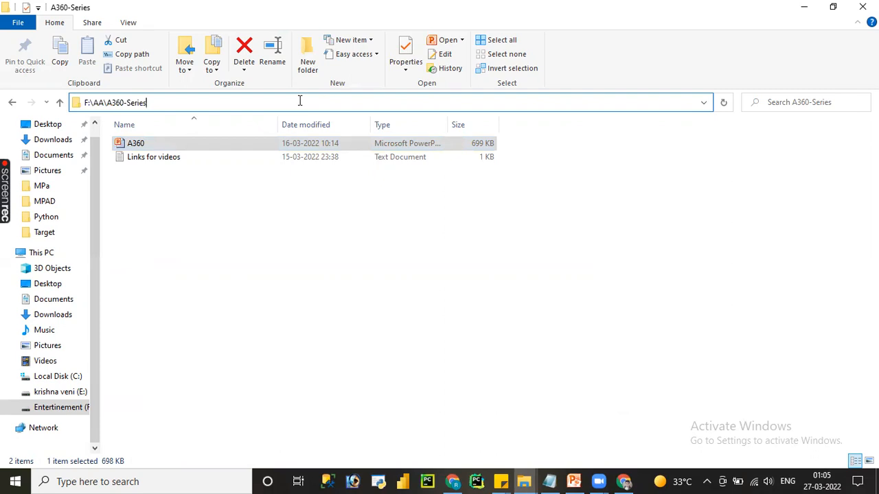
key("ctrl+a")
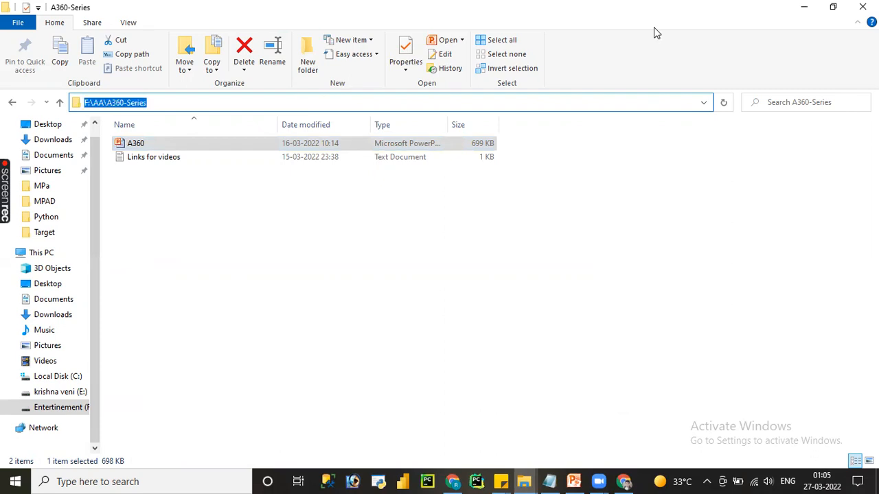
left_click(804, 7)
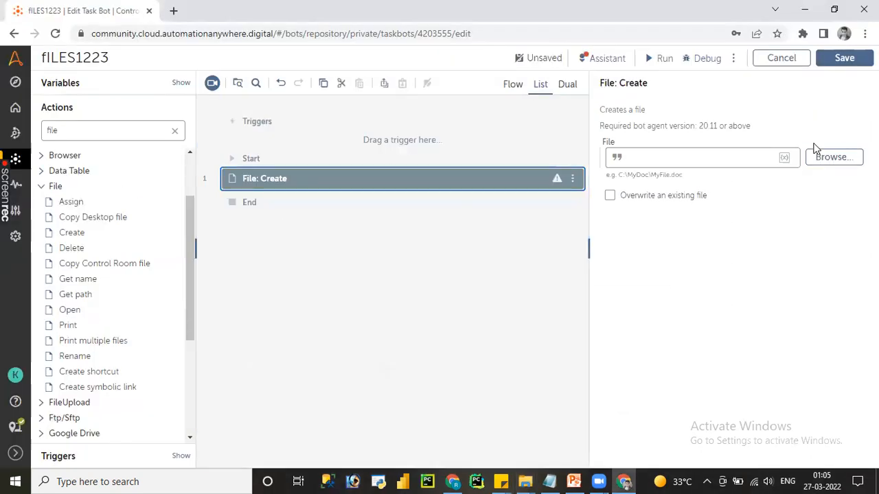
Step: Browse for the Create action's file and pick Links for videos in the AA\A360-Series folder on drive F
left_click(827, 156)
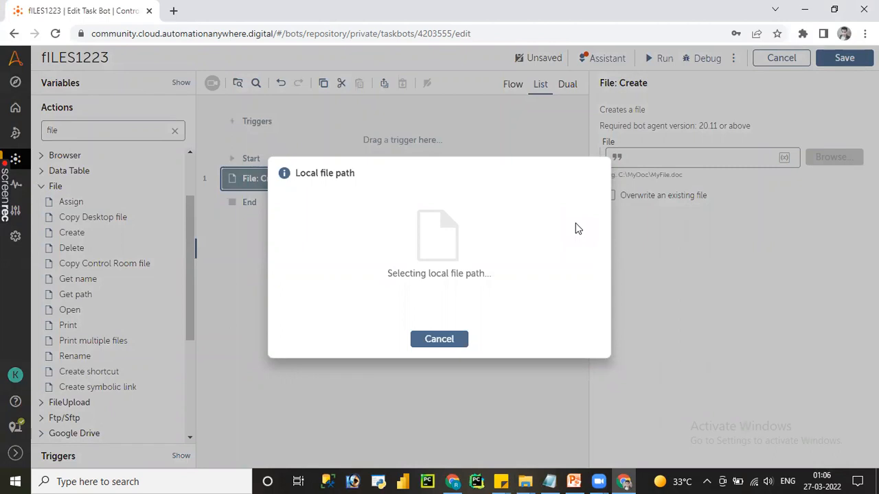
left_click(525, 480)
left_click(565, 446)
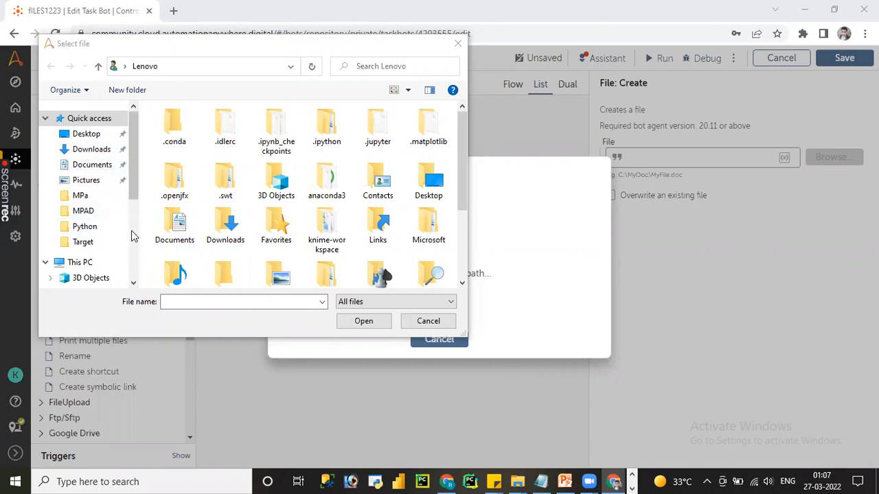
scroll(131, 233, "down", 4)
left_click(102, 249)
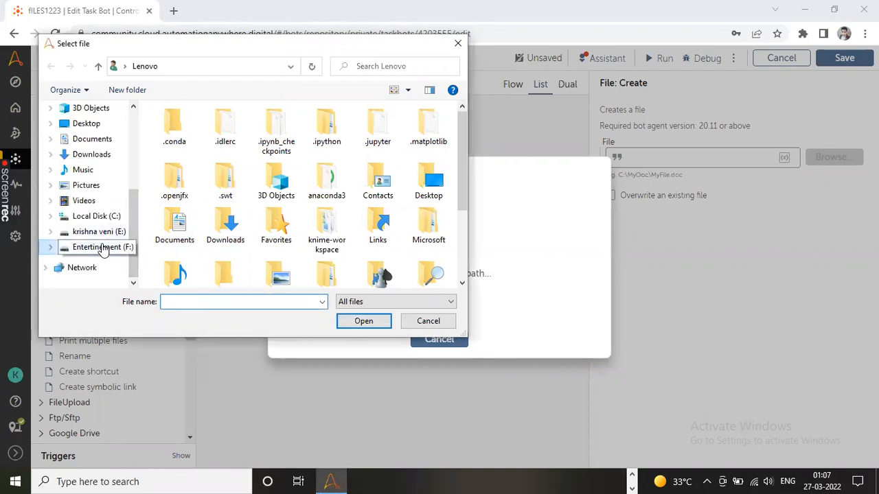
left_click(191, 129)
double_click(191, 129)
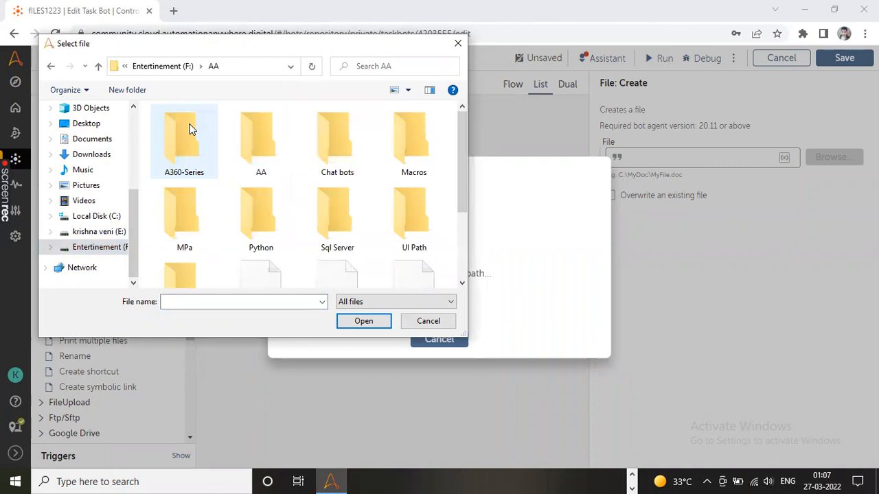
double_click(192, 168)
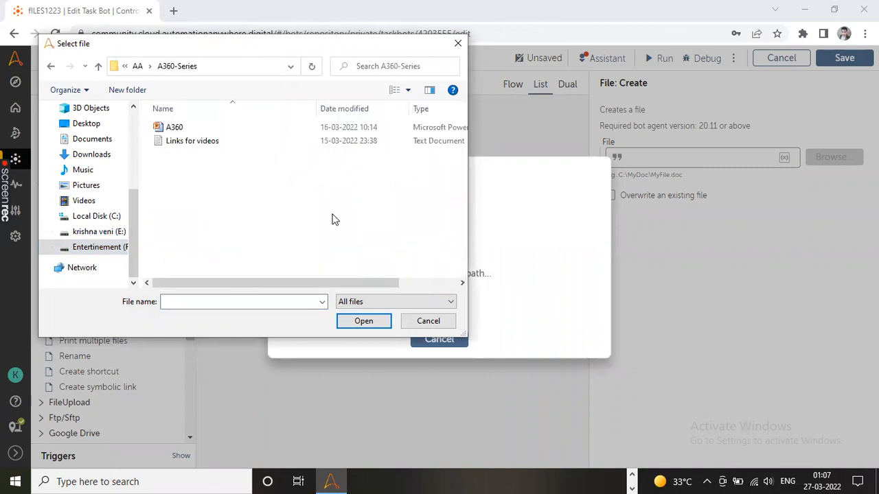
double_click(189, 144)
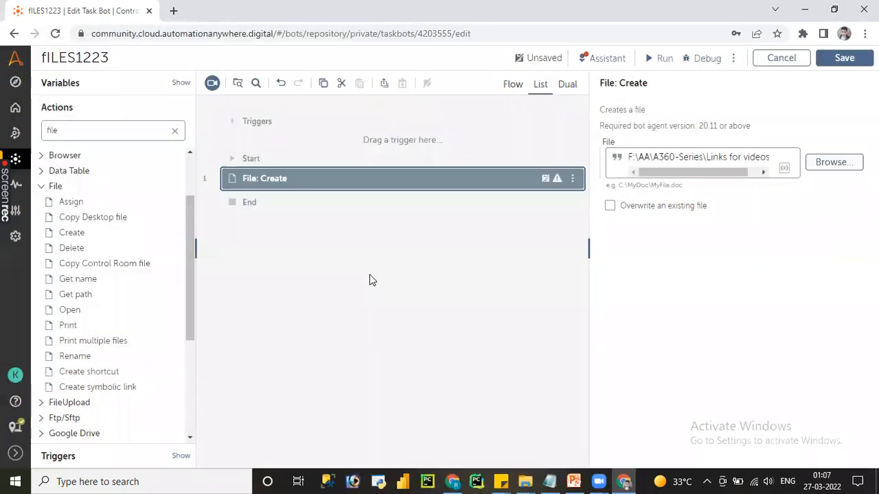
Step: Replace the file name in the Create action's path with Demo.xlsx, giving F:\AA\A360-Series\Demo.xlsx
left_click(748, 171)
type(".txt")
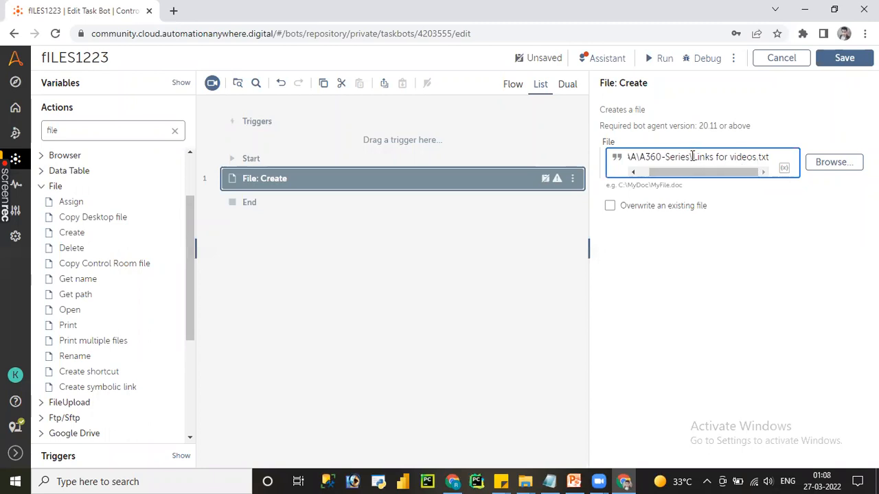
left_click_drag(692, 157, 775, 155)
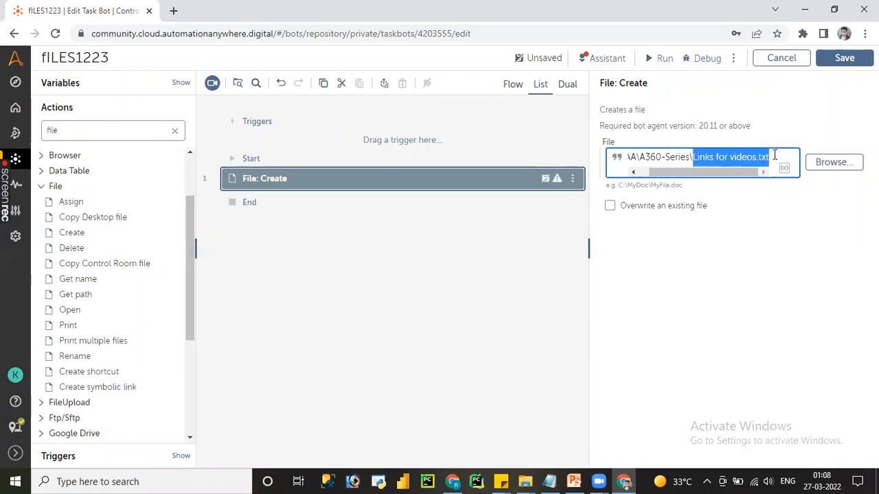
key("BackSpace")
type("De")
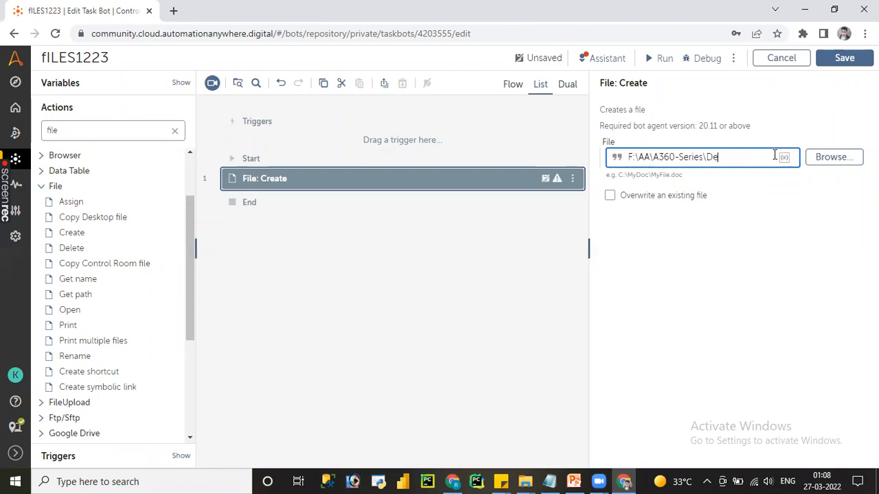
type("mo.xlsx")
Step: Check the contents of the A360-Series folder in File Explorer, and save the bot in the editor
left_click(525, 481)
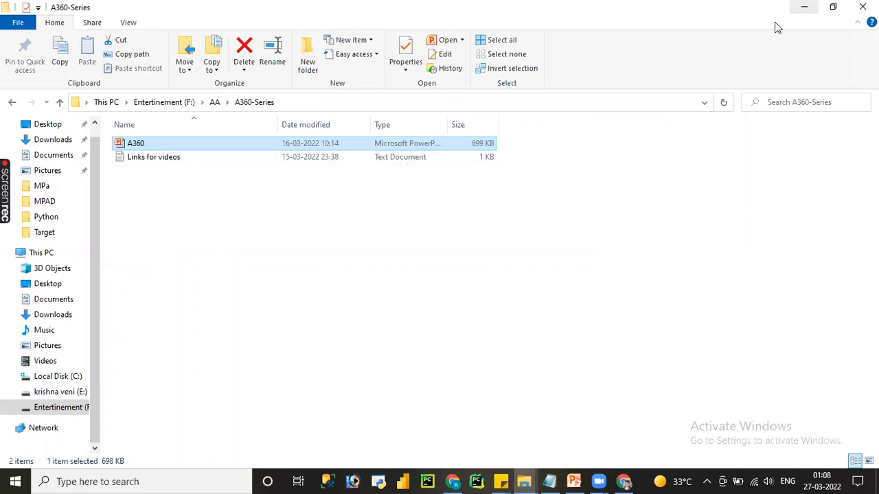
left_click(804, 7)
left_click(832, 64)
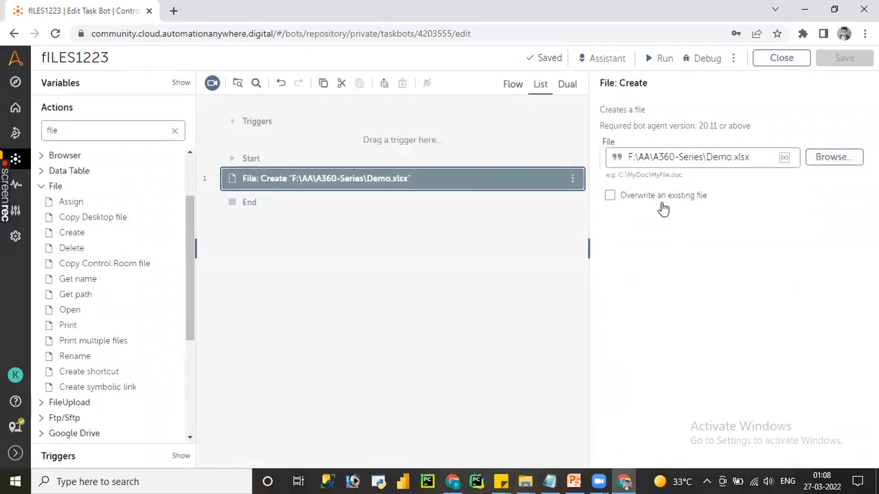
Step: Switch to Notepad, add "overwrite" two lines below the last note, and move the window clear of the Create action's options
left_click(530, 479)
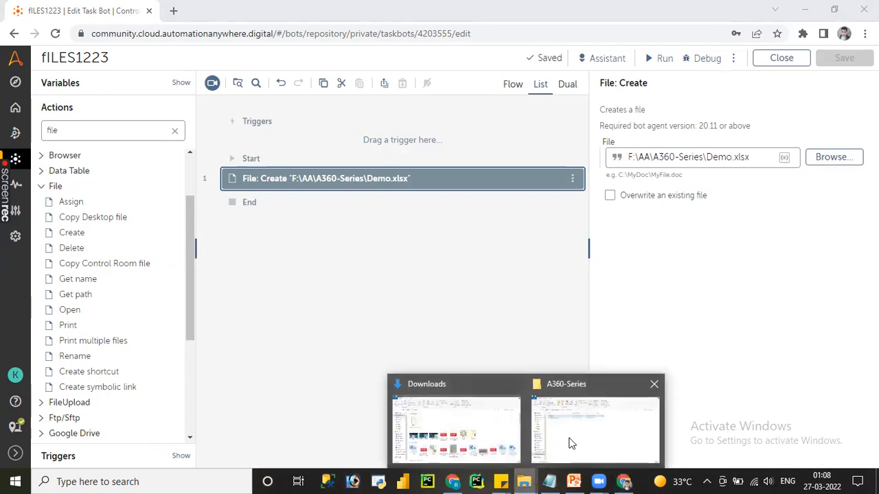
left_click(552, 480)
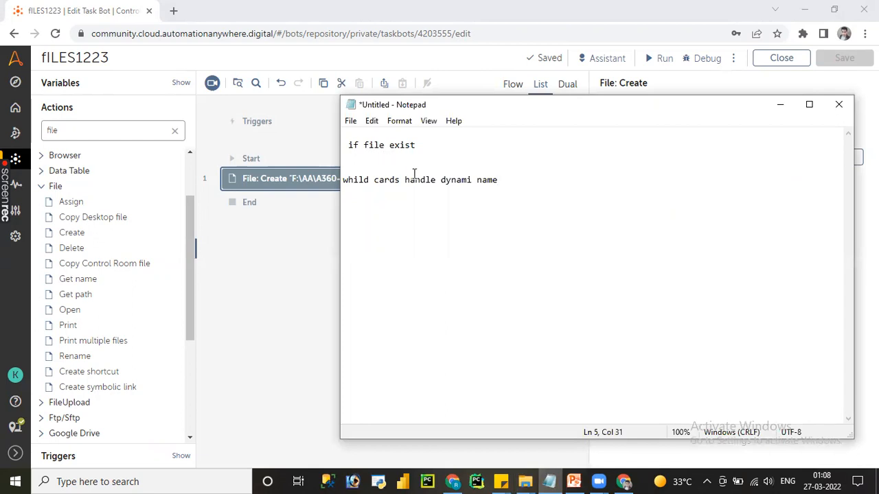
key("Return")
key("Return")
type("overwrite")
left_click_drag(594, 112, 626, 237)
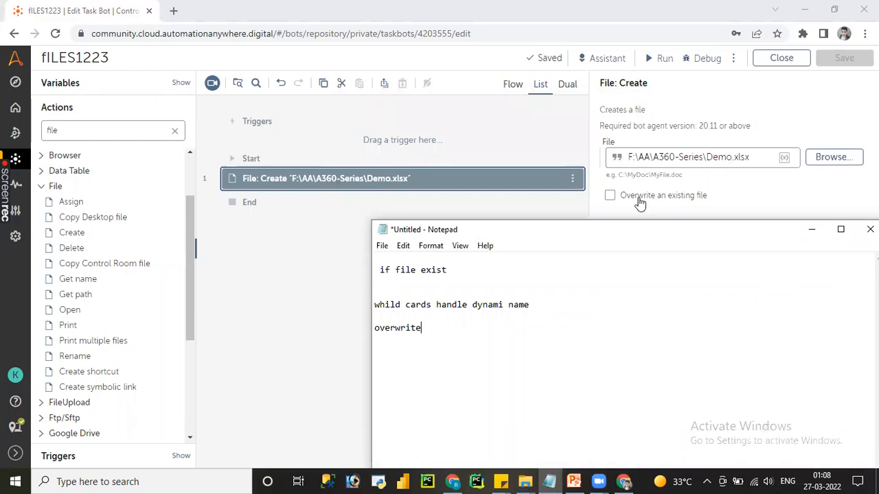
Step: Turn the Create action's option to overwrite an existing file on and back off, and save the bot
left_click(610, 196)
left_click(610, 197)
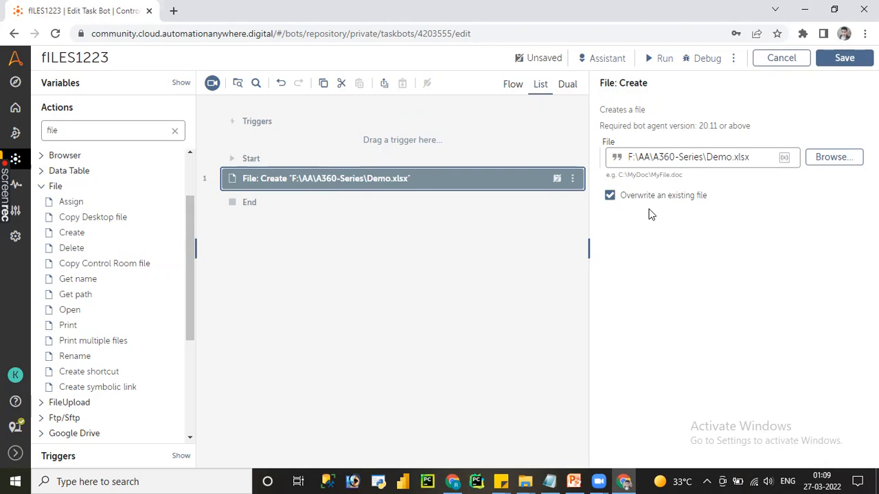
left_click(610, 196)
key("ctrl+s")
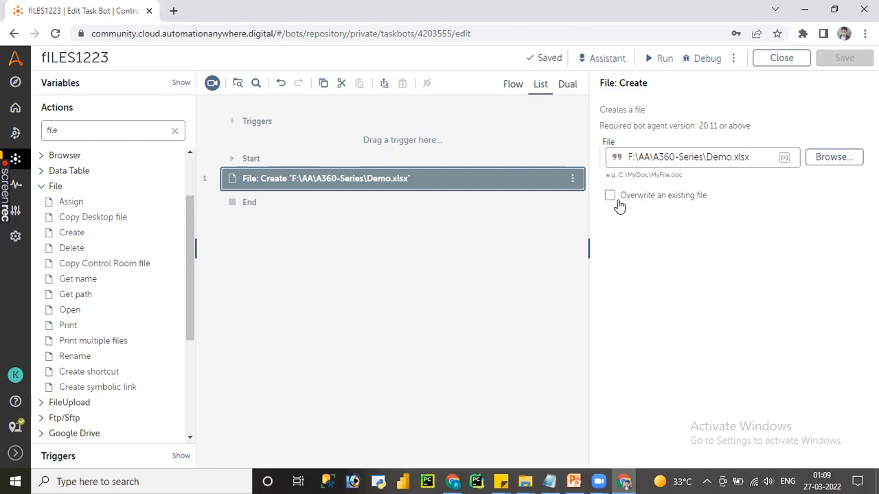
Step: Run the bot to create Demo.xlsx, watching the A360-Series folder in a smaller File Explorer window, and close the run result
left_click(656, 64)
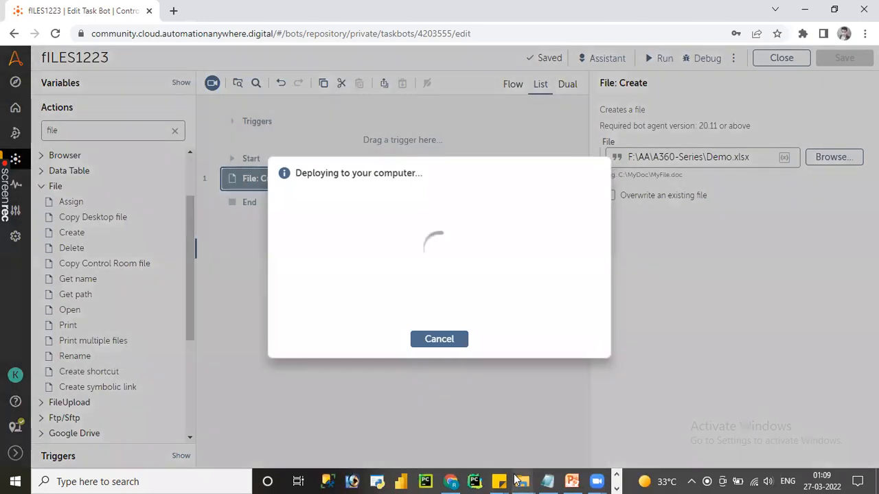
mouse_move(521, 481)
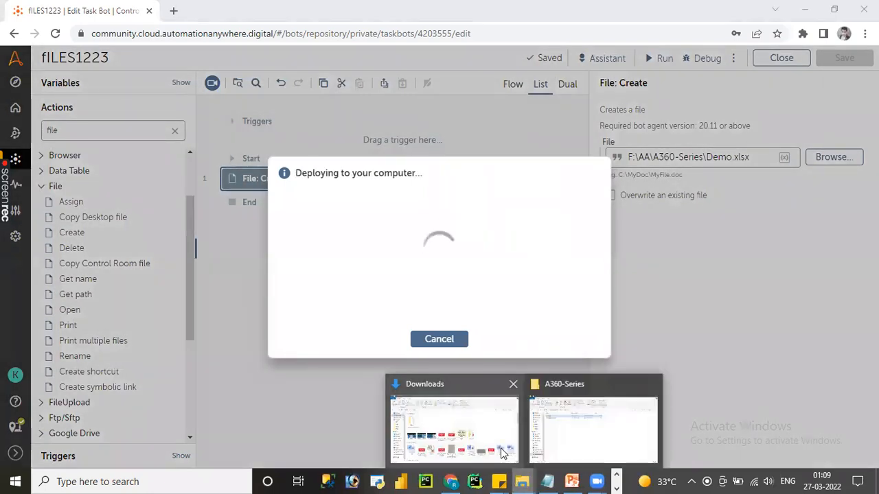
left_click(569, 435)
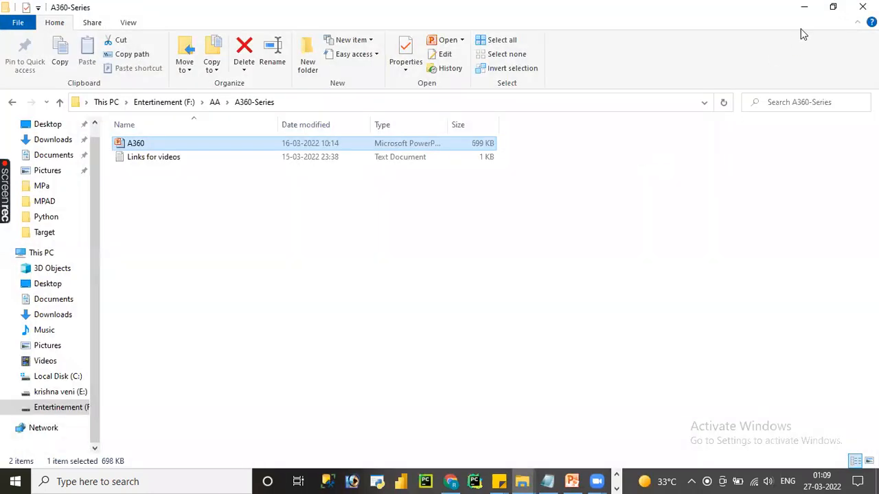
left_click(833, 6)
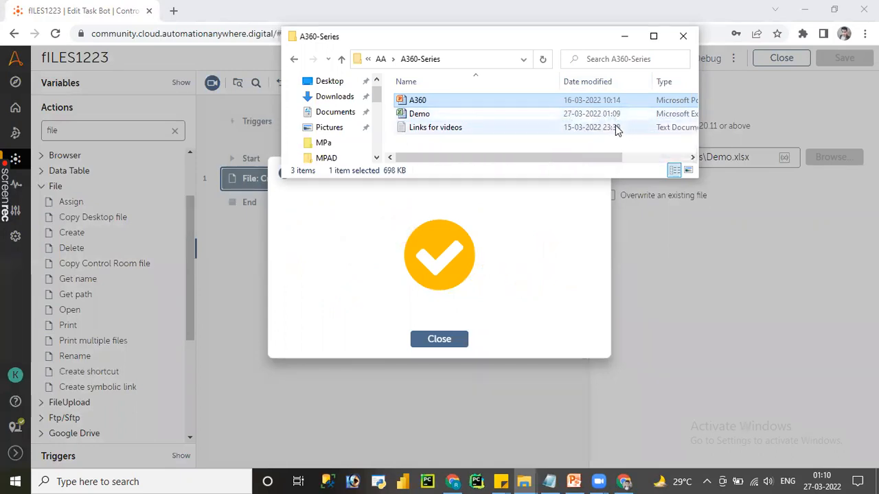
left_click(439, 339)
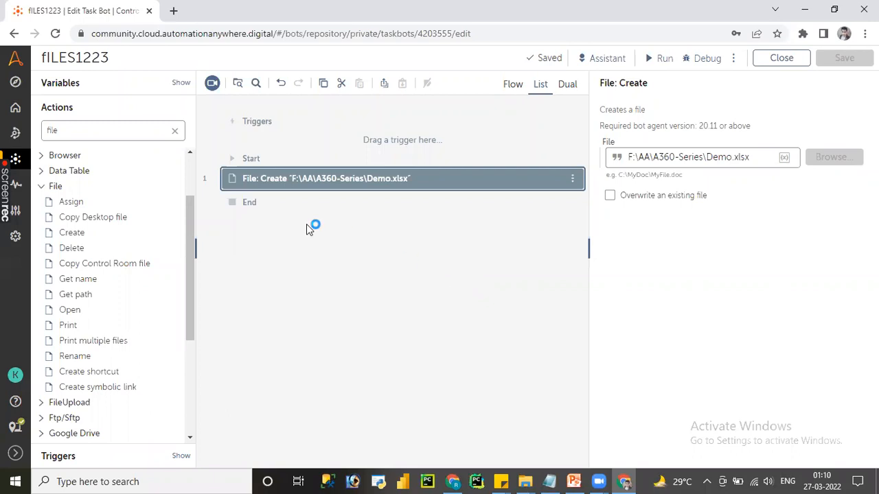
Step: Run the bot again with overwriting disabled while watching the A360-Series folder, and dismiss the run message
left_click(655, 60)
mouse_move(523, 481)
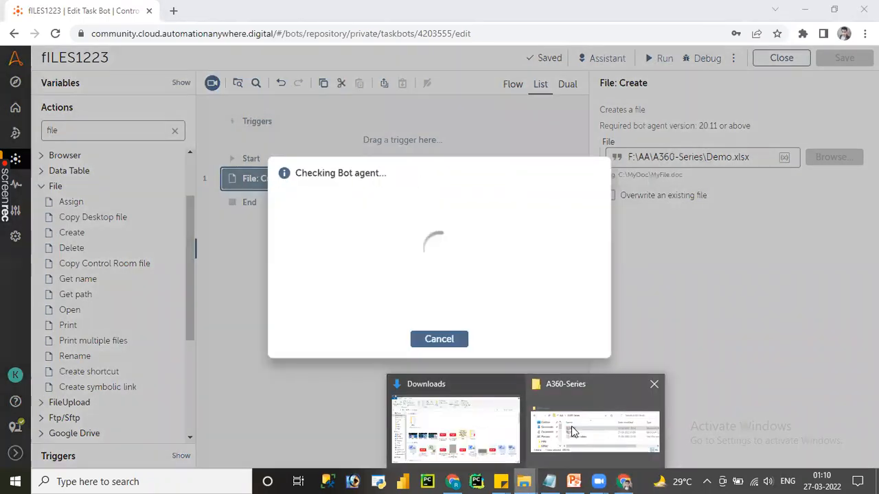
left_click(573, 432)
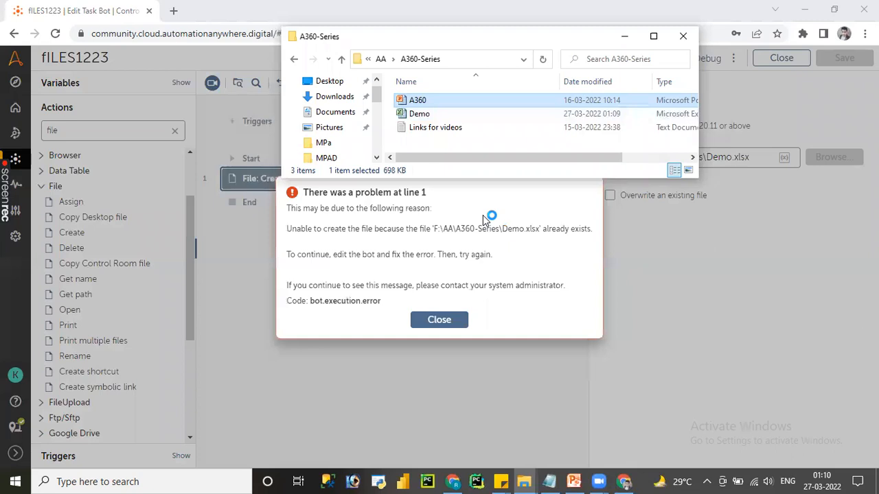
left_click(457, 322)
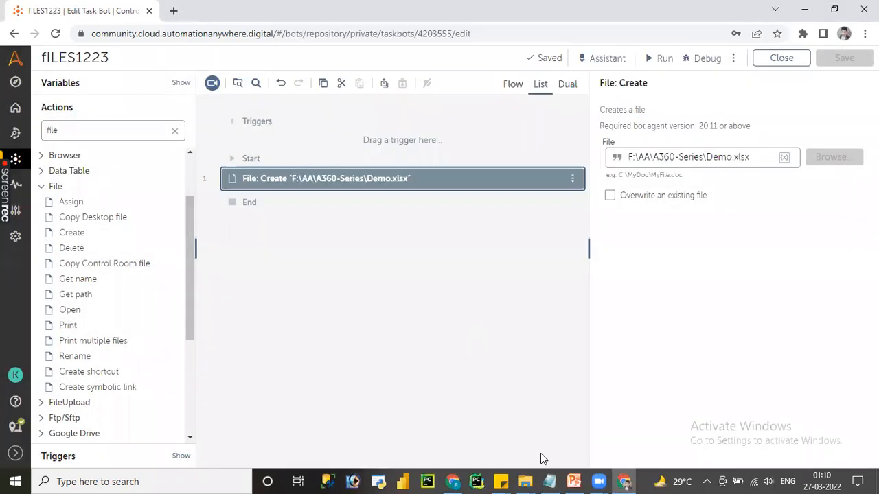
Step: Switch to Notepad, move the note window slightly, and highlight the word "overwrite"
key("alt+Tab")
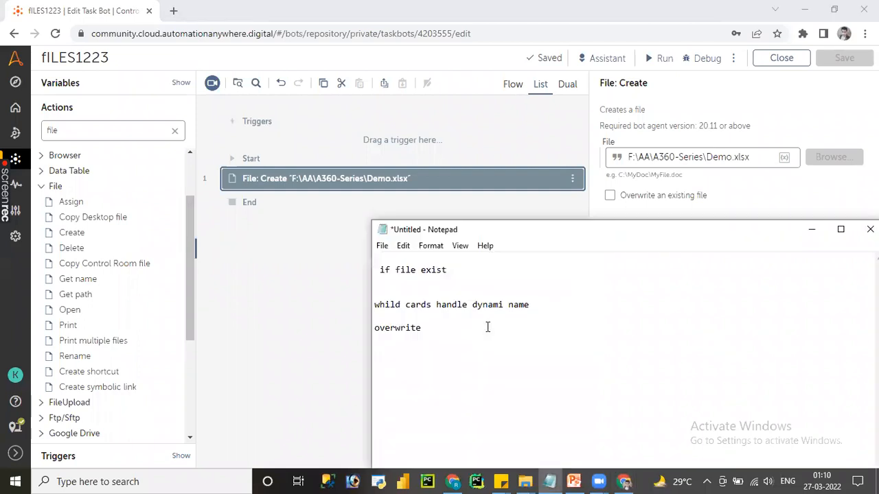
left_click_drag(575, 227, 569, 204)
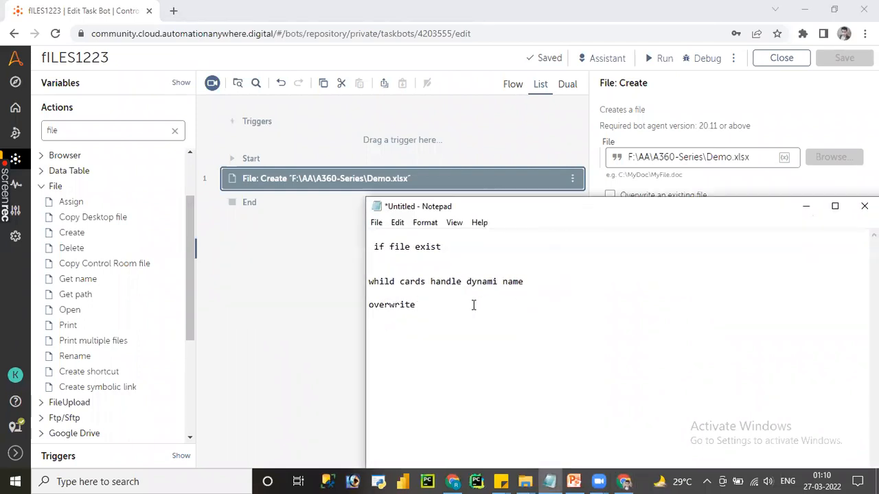
double_click(402, 304)
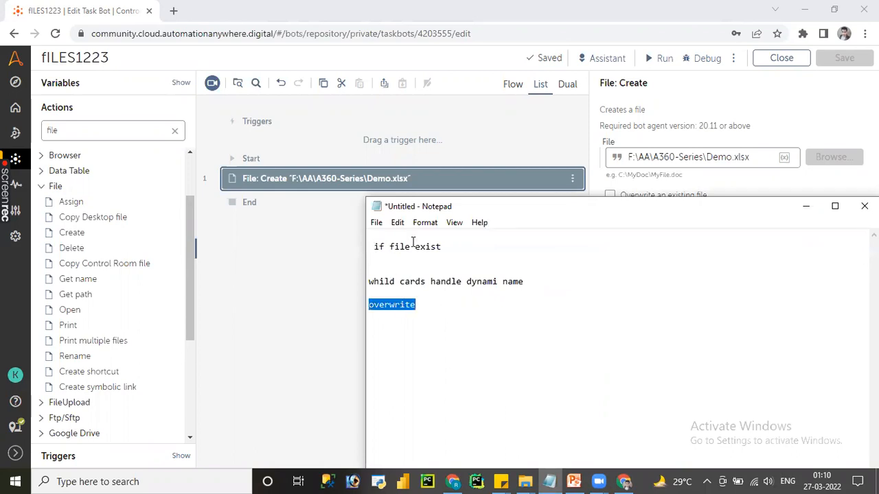
Step: Highlight "if file exist" in the note, and enable overwriting an existing file in the bot's Create action, saving the bot
left_click_drag(374, 246, 455, 243)
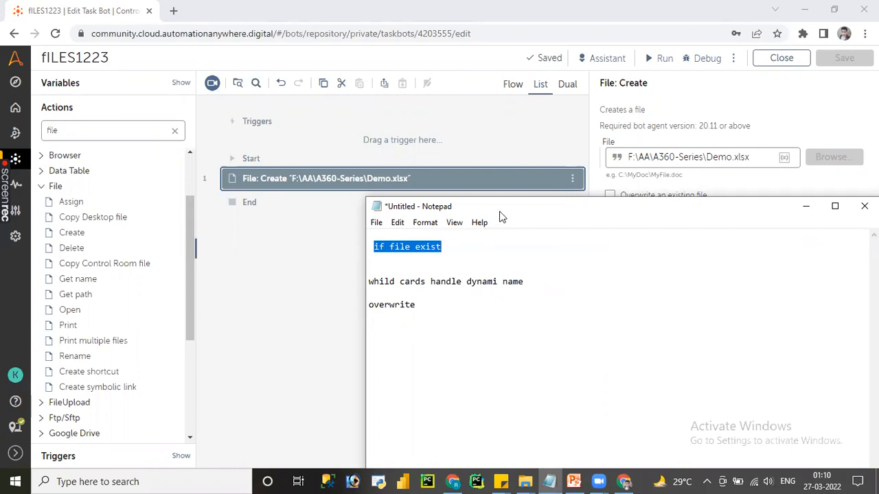
left_click(317, 300)
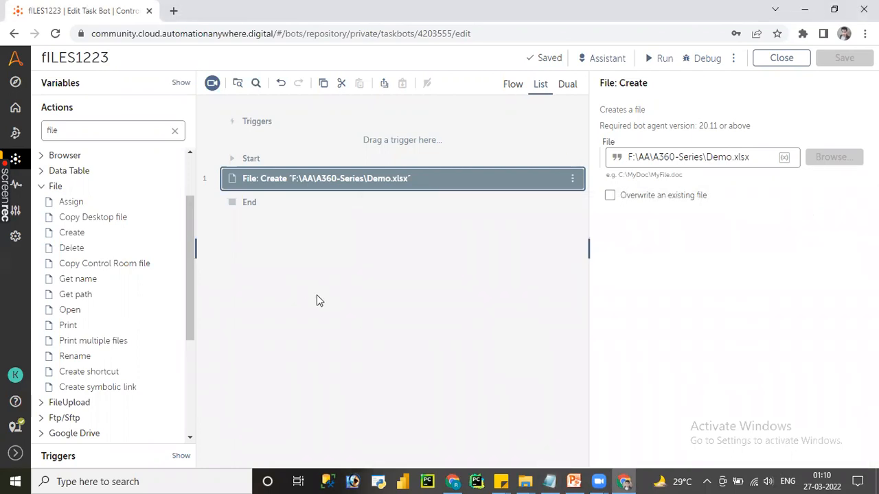
left_click(388, 180)
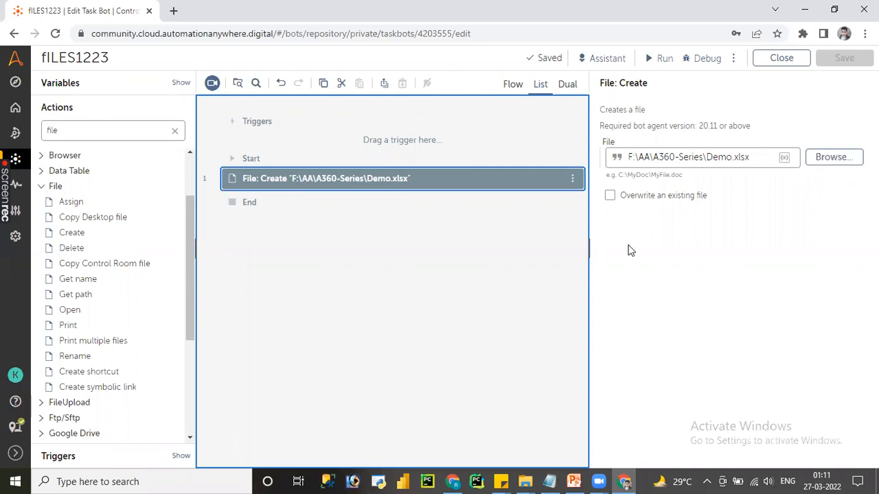
left_click(609, 196)
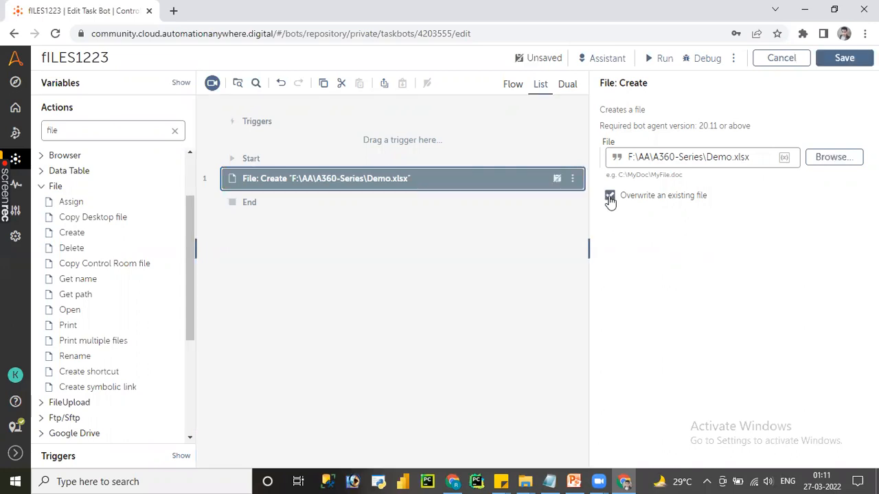
left_click(839, 65)
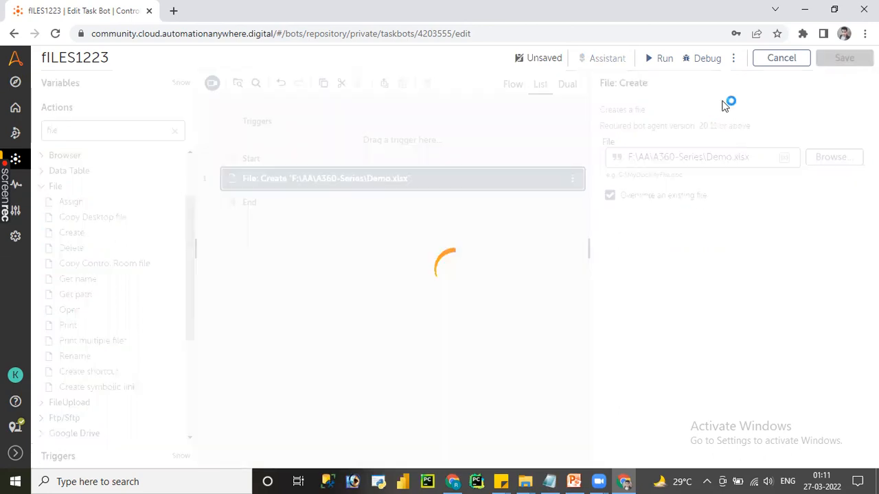
Step: Run the bot with overwriting enabled, close the run dialog and bring up the A360-Series folder in File Explorer
left_click(655, 60)
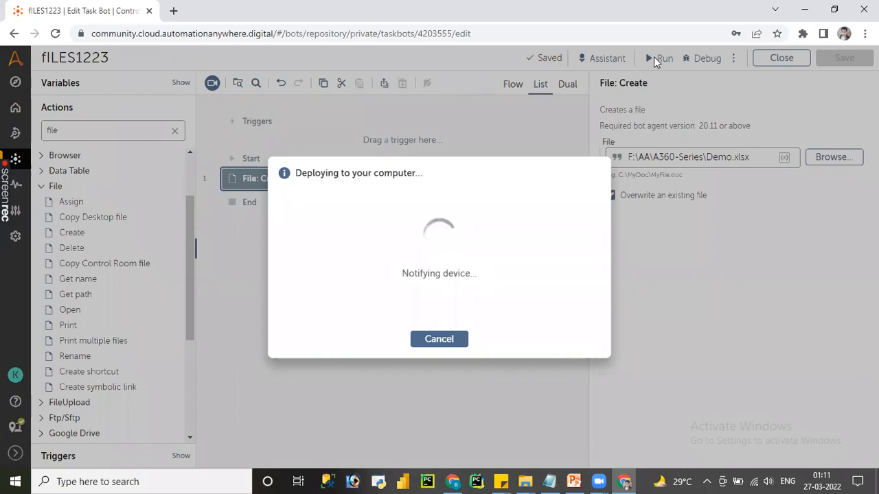
left_click(439, 339)
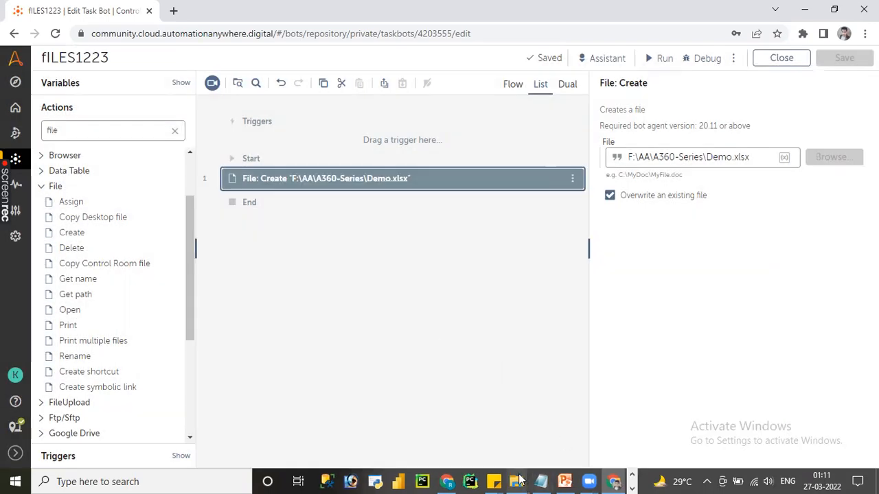
mouse_move(516, 480)
left_click(580, 422)
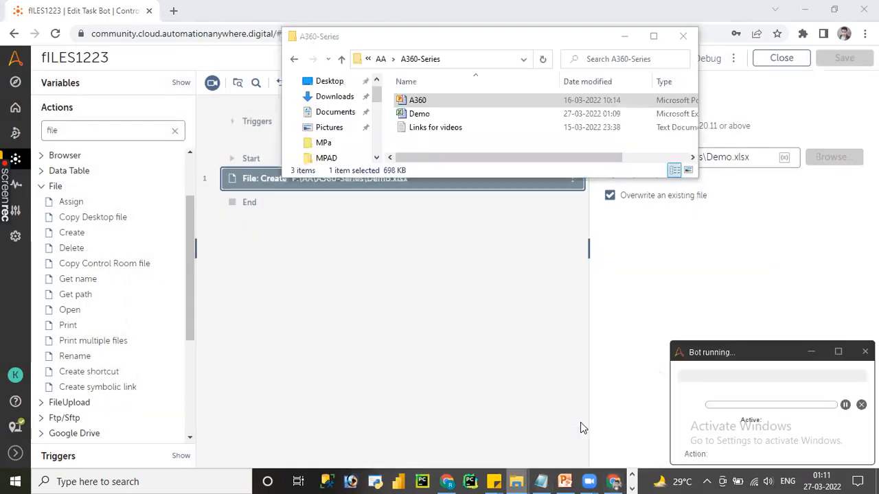
Step: Open the Demo workbook from the A360-Series folder in Excel and dismiss the Office activation wizard
double_click(417, 114)
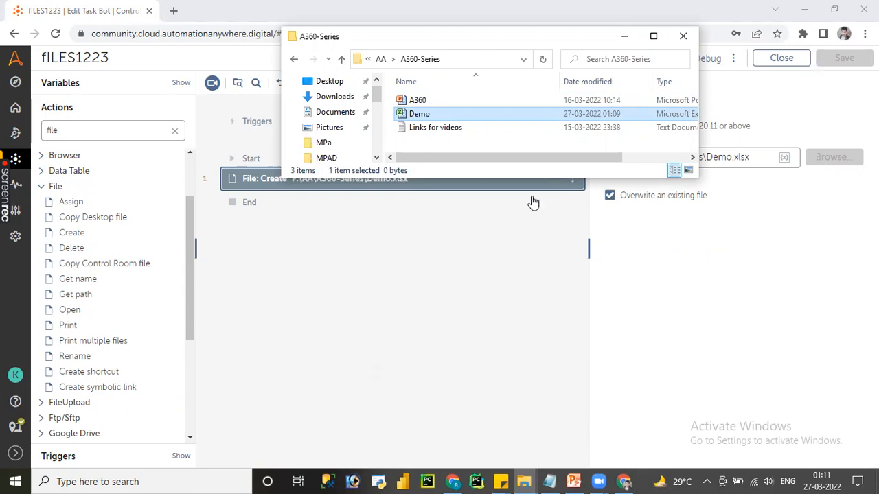
double_click(418, 118)
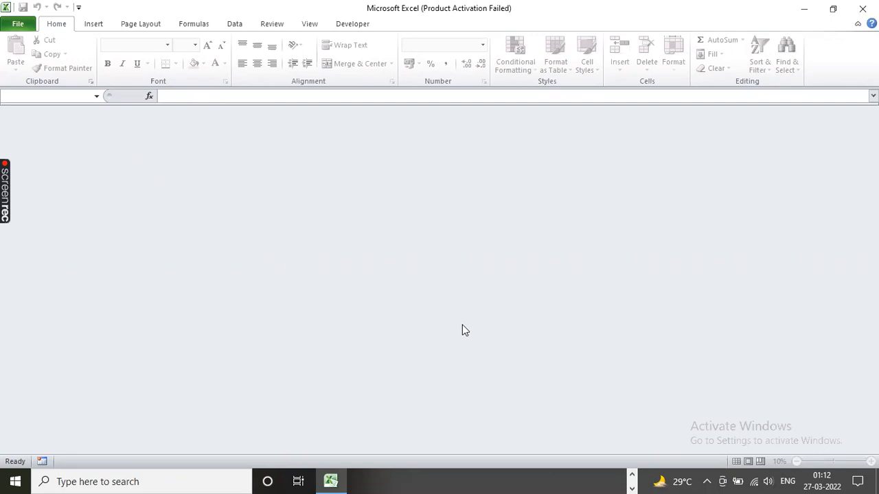
left_click(564, 367)
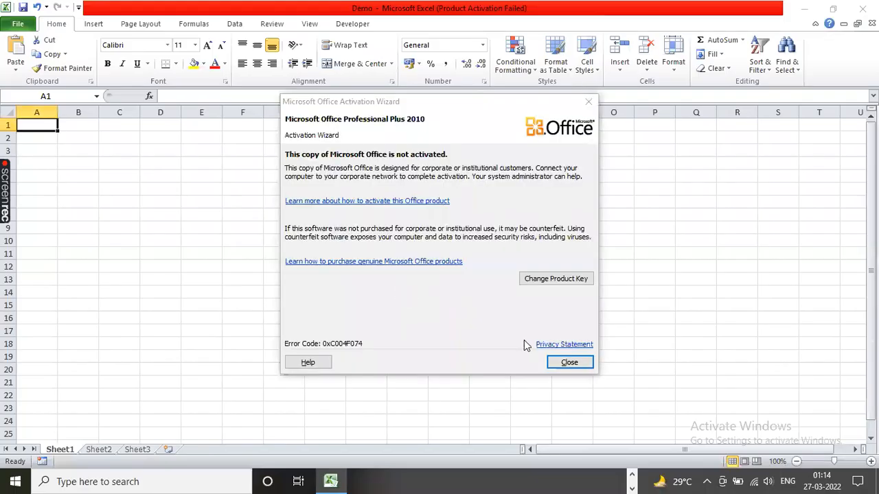
left_click(566, 361)
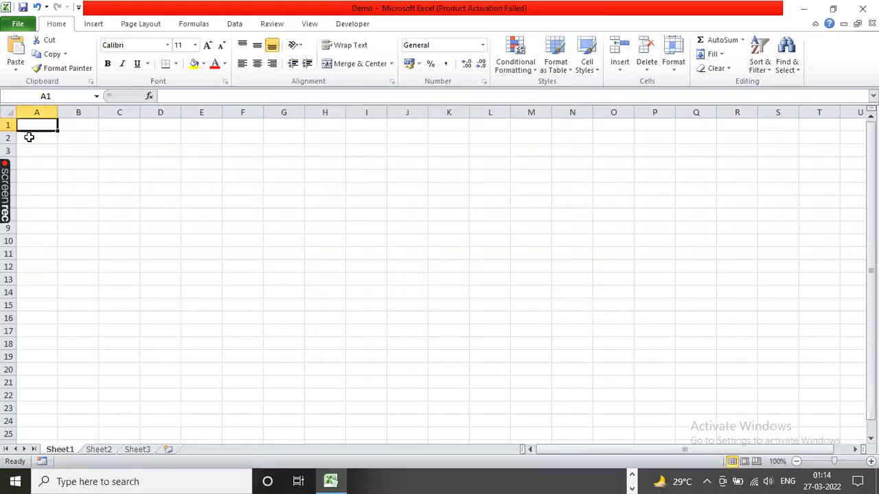
Step: Enter the column headers ID in cell A1 and Name in cell B1 of Sheet1
type("ID")
left_click(78, 124)
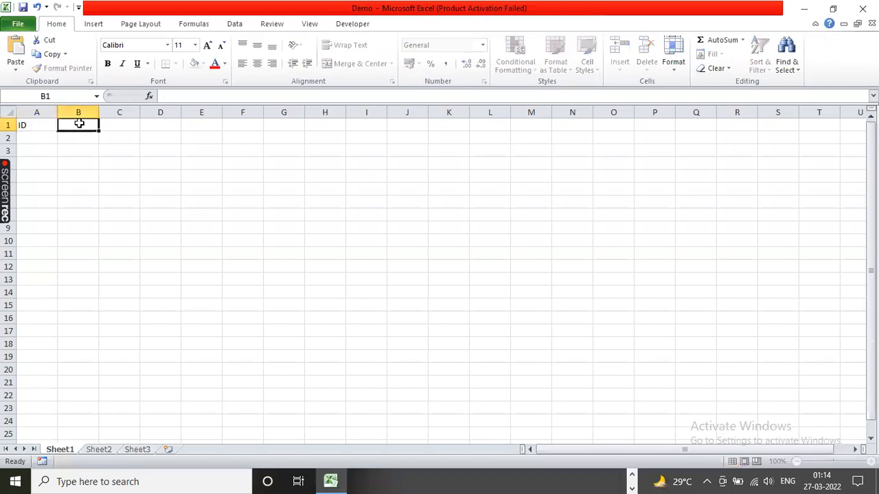
type("Name")
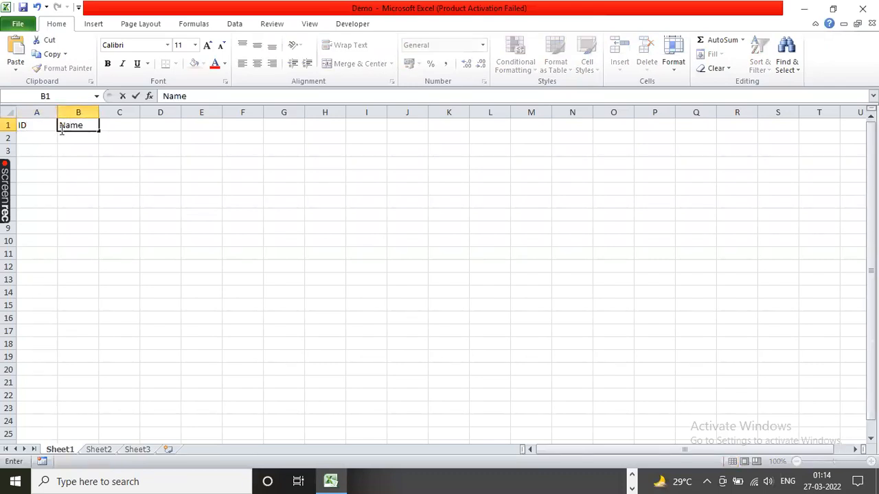
Step: Fill the ID column with the numbers 1 to 5 in cells A2 to A6
left_click(41, 138)
type("1")
key("Return")
type("2")
key("Return")
type("3")
key("Return")
type("45")
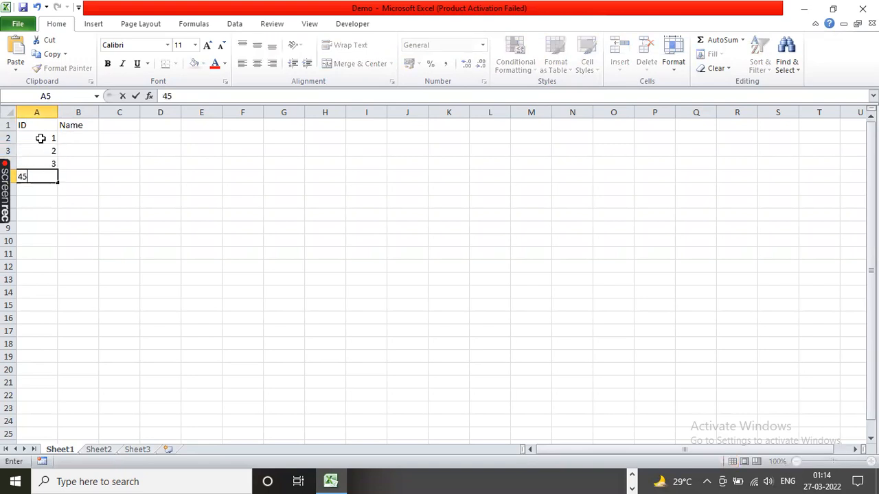
key("Return")
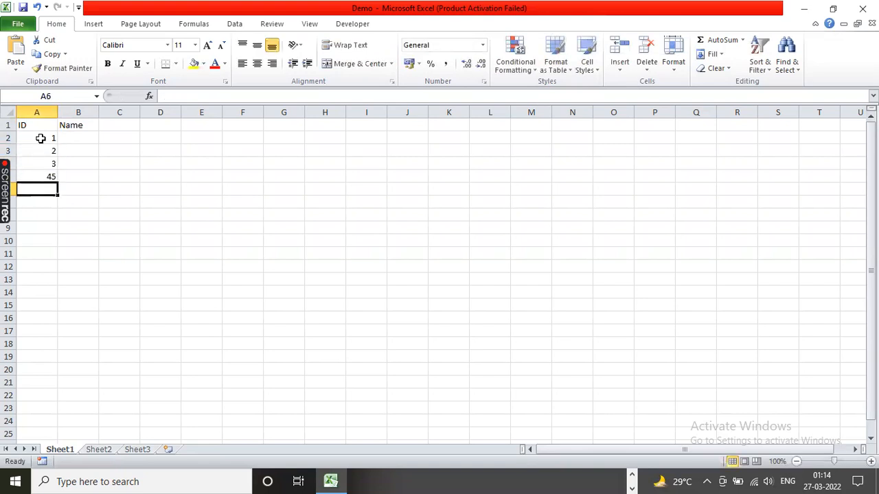
left_click(40, 174)
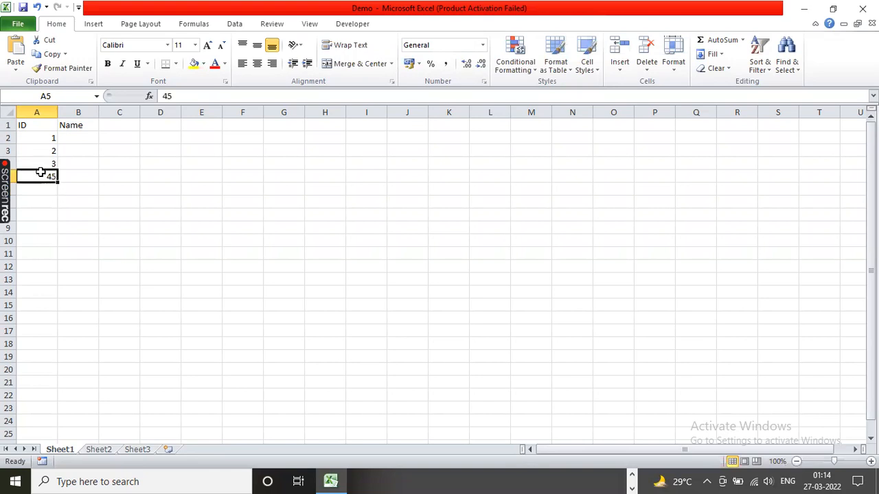
type("4")
key("Return")
type("5")
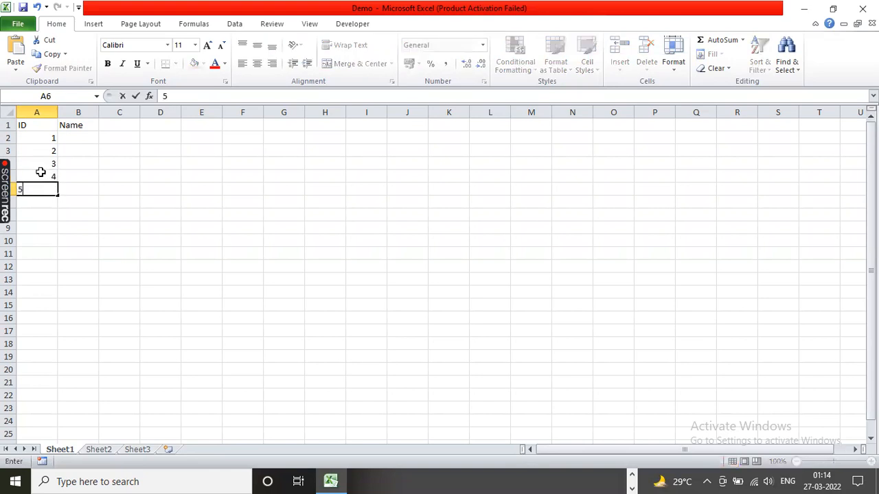
Step: Fill the Name column with five first names in cells B2 to B6, one for each ID
left_click(78, 137)
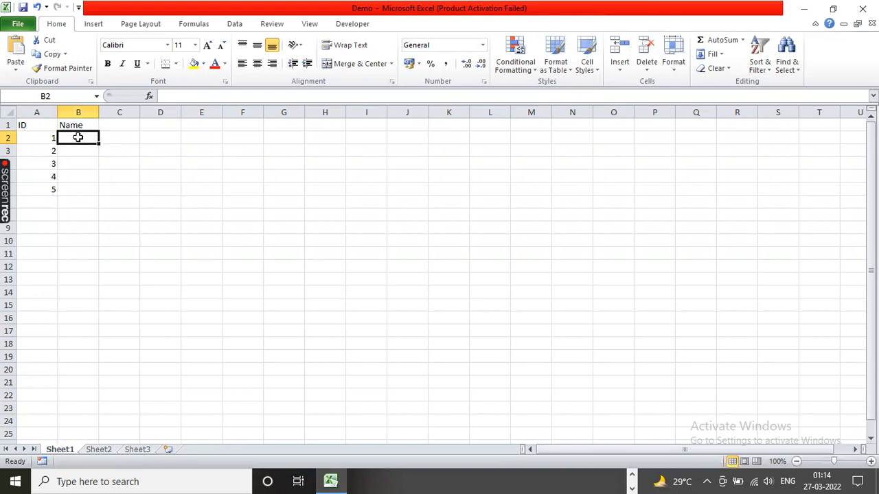
type("Mahesh")
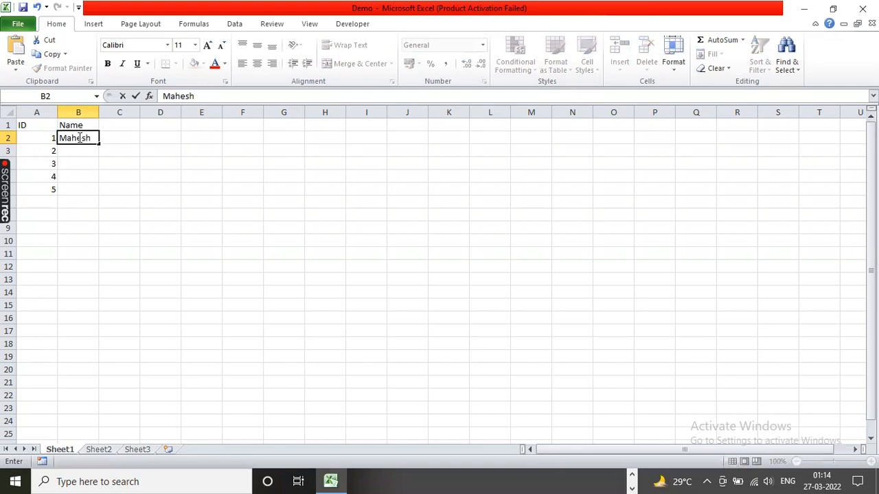
key("Return")
type("Prabas")
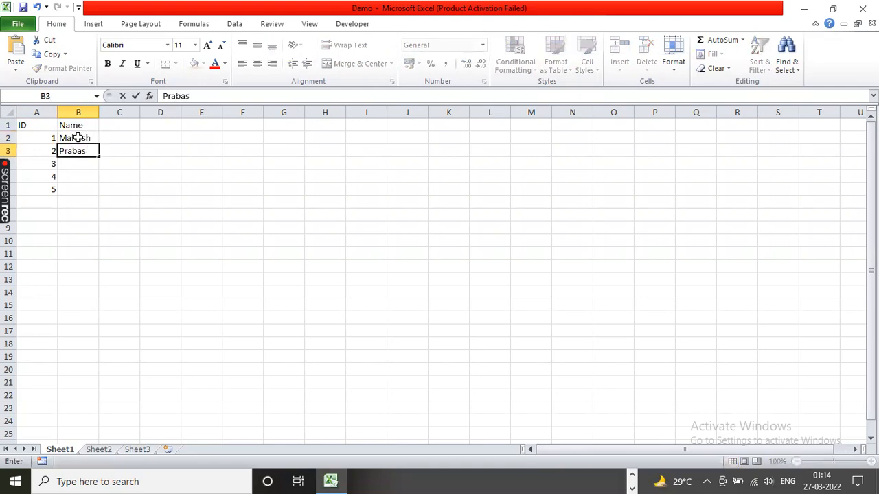
key("Return")
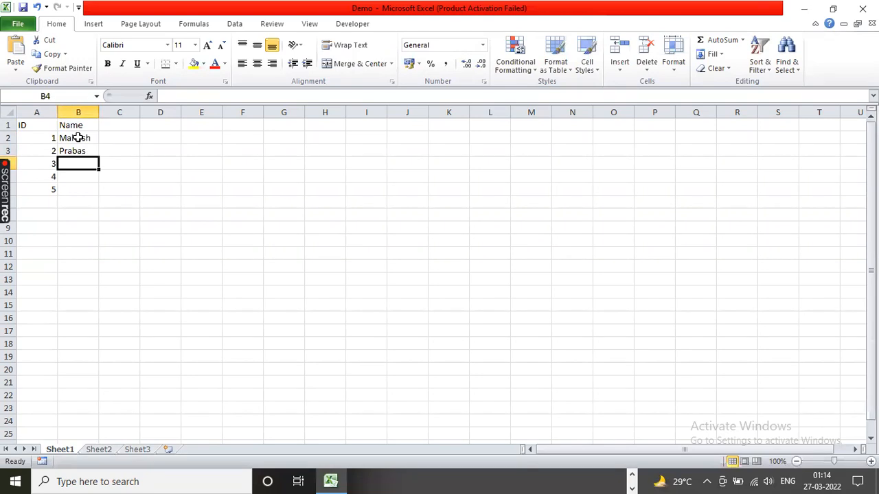
type("hiru")
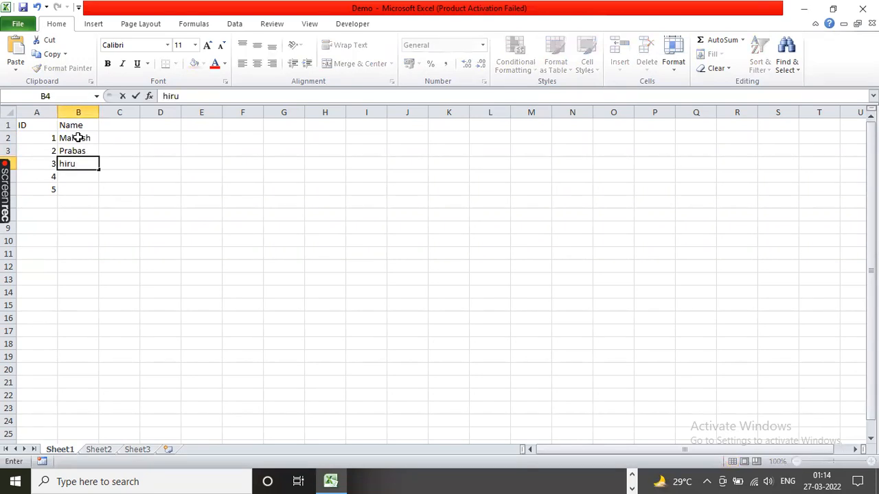
left_click(75, 173)
left_click(67, 163)
key("Delete")
type("Pavan")
key("Return")
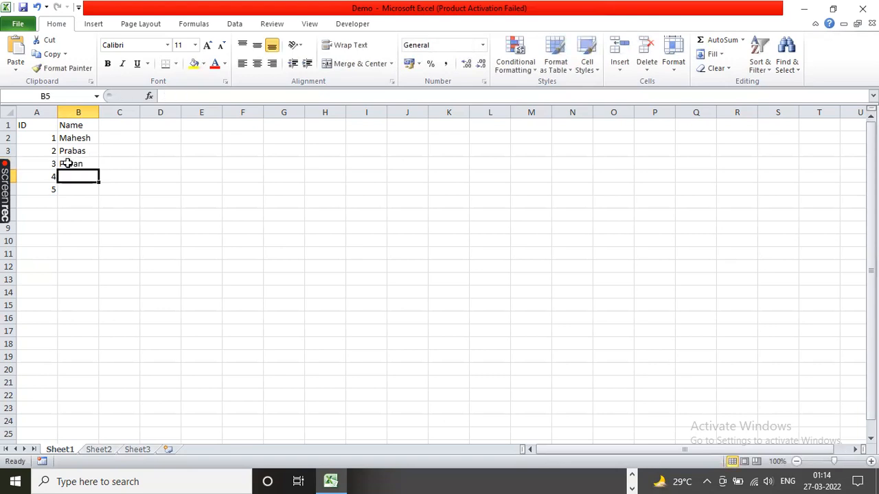
type("salman")
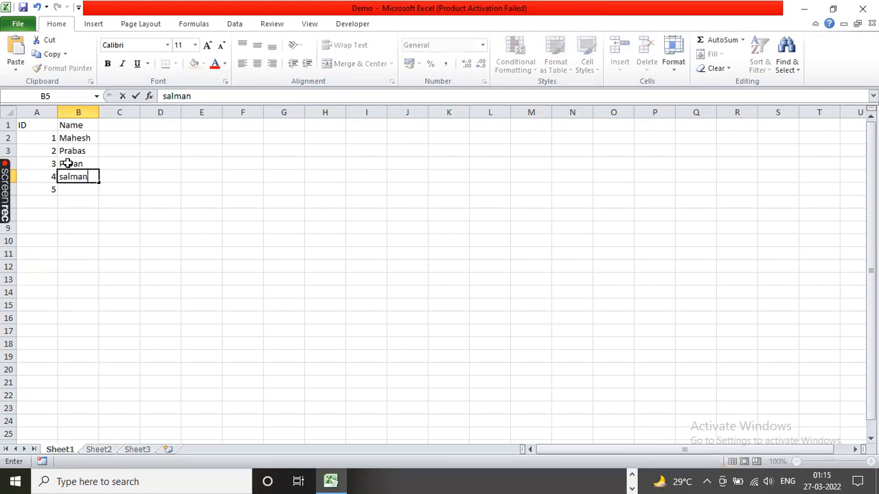
left_click(71, 185)
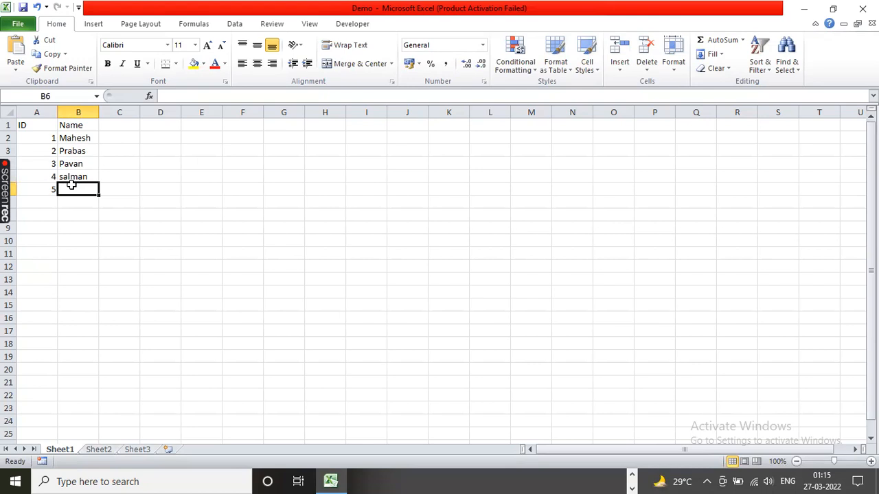
type("Ravit")
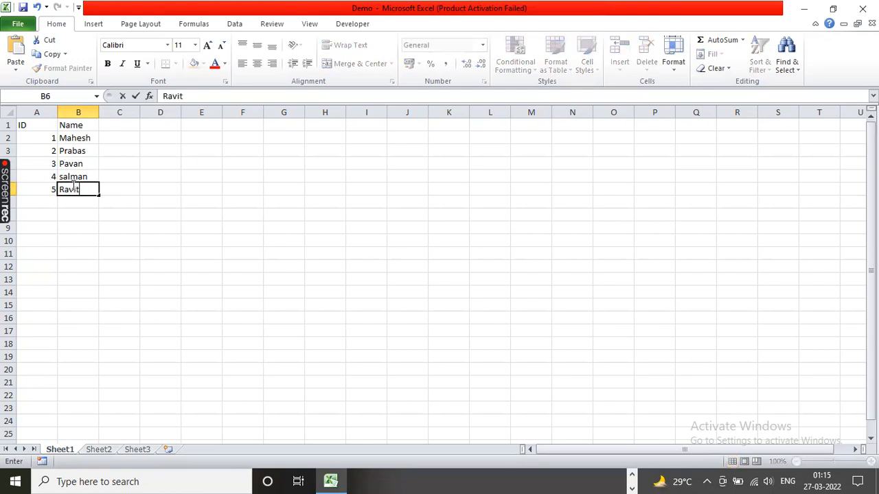
type("eja")
left_click(107, 262)
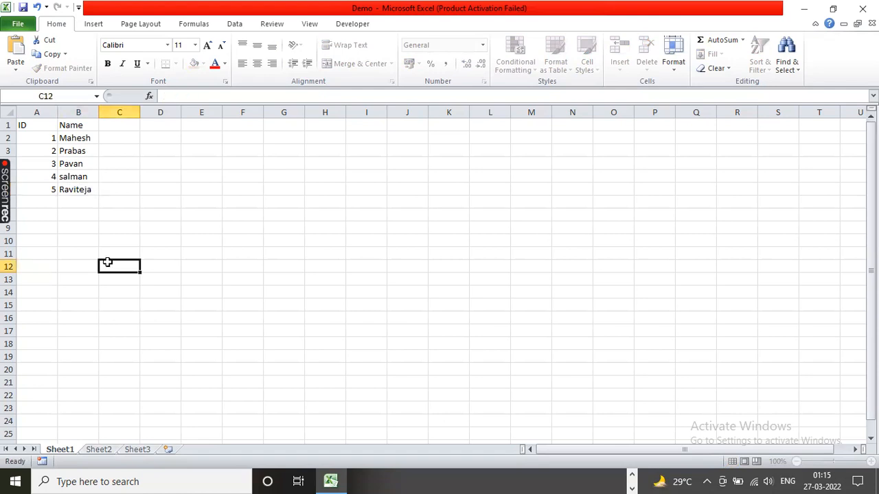
Step: Save the Demo workbook and close Excel
key("ctrl+s")
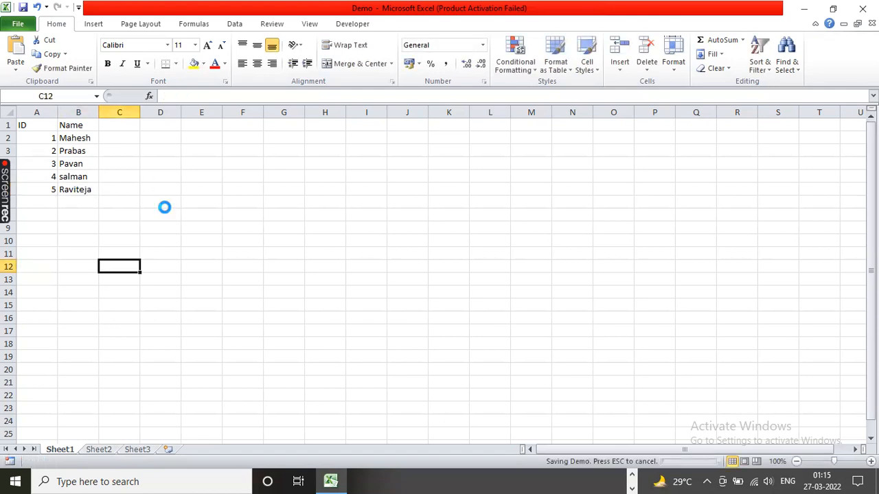
left_click(862, 10)
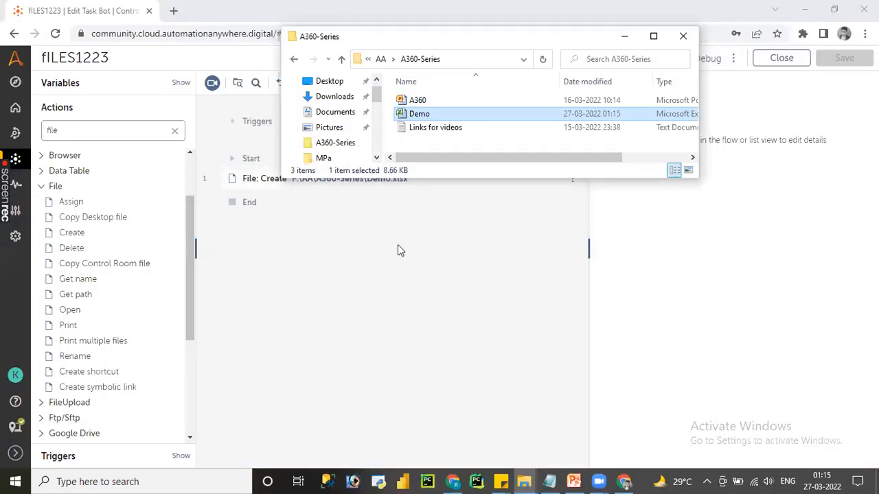
Step: Return to the bot editor, check the Create action's overwrite option, run the bot again and close the run result
left_click(398, 245)
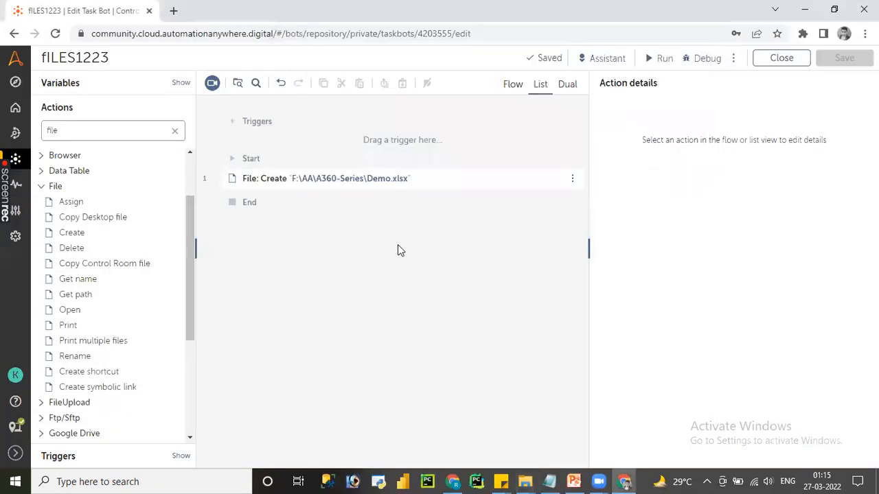
left_click(375, 191)
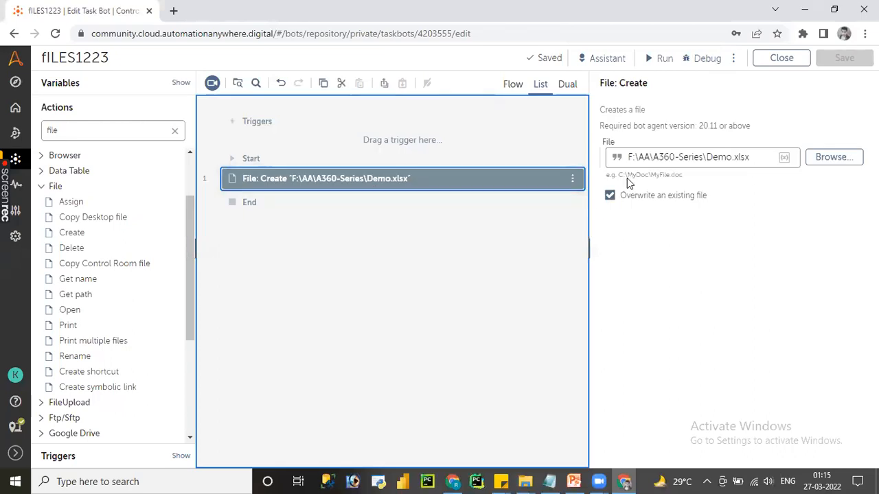
left_click(657, 61)
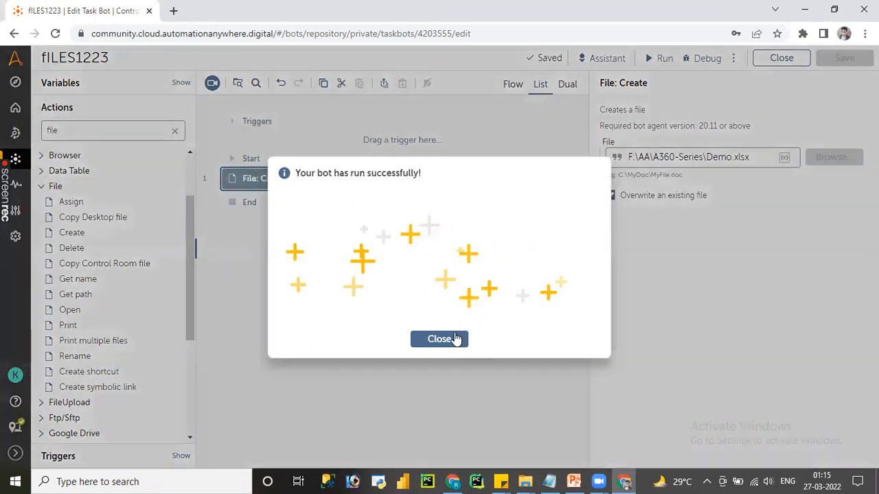
left_click(456, 339)
Step: Switch to the A360-Series folder in File Explorer and try to open the overwritten Demo file in Excel
left_click(525, 481)
left_click(571, 435)
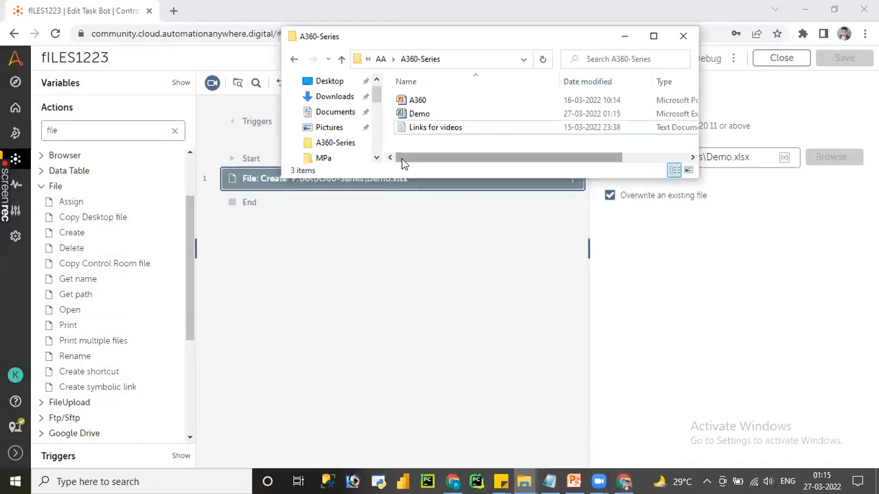
double_click(414, 115)
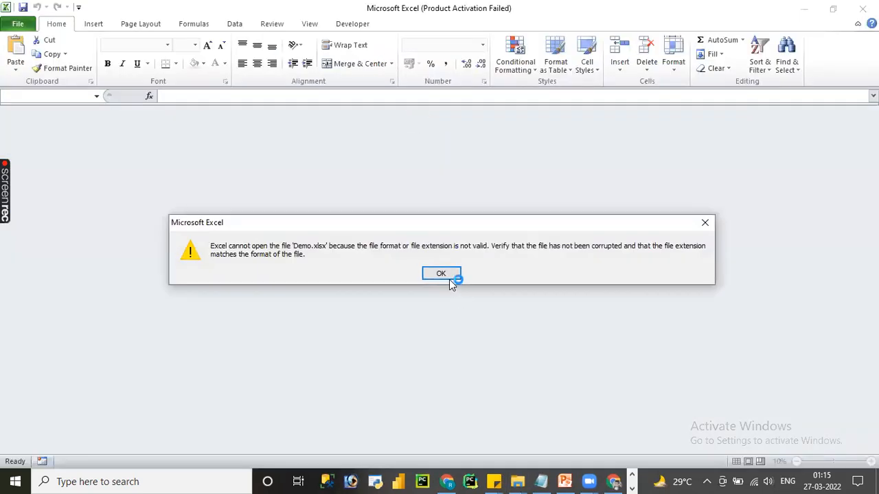
Step: Dismiss the file format error, close Excel and return to the bot editor
left_click(448, 278)
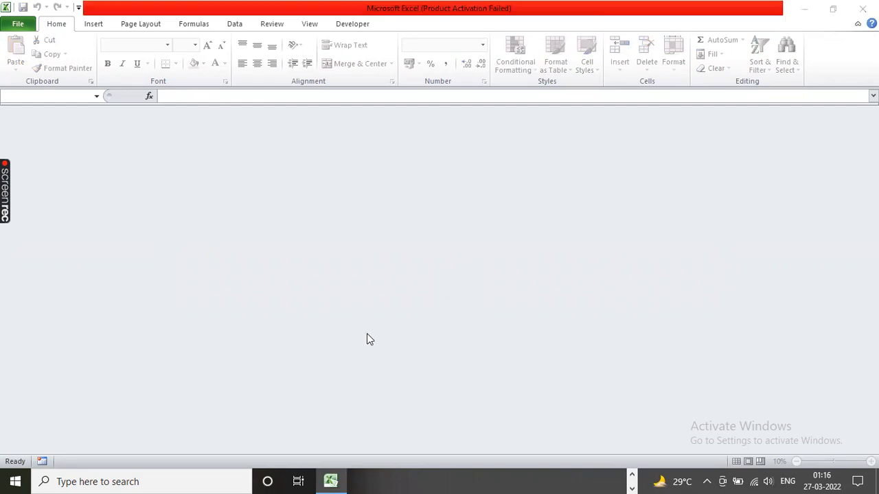
left_click(558, 363)
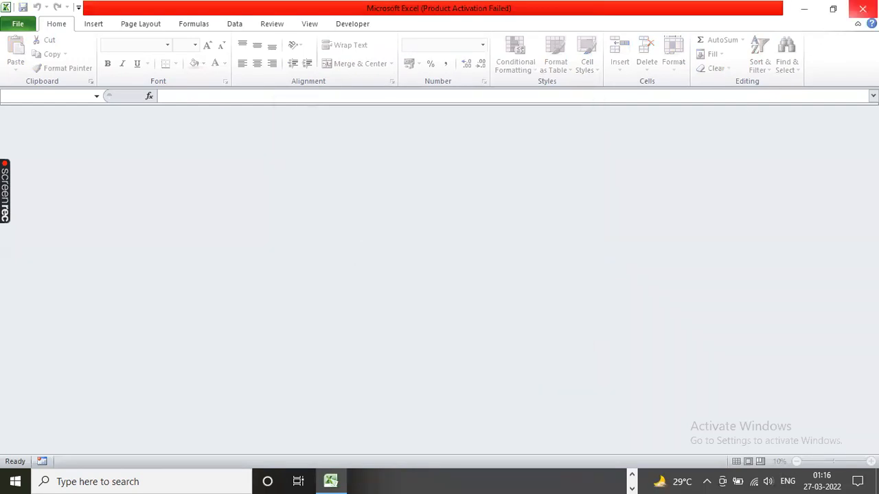
left_click(862, 9)
left_click(318, 297)
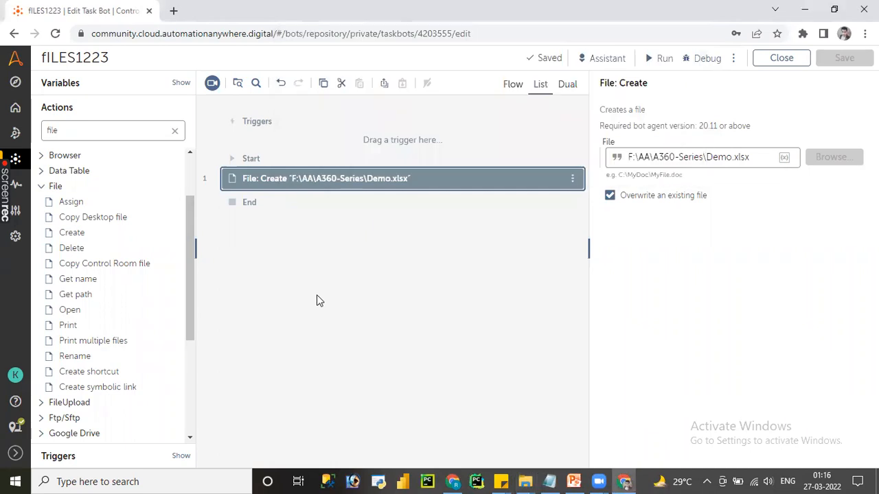
left_click(336, 180)
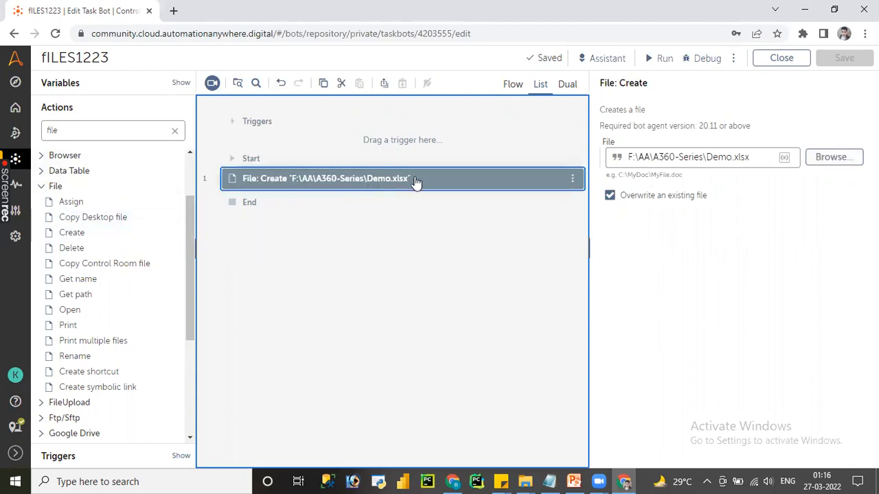
left_click(574, 180)
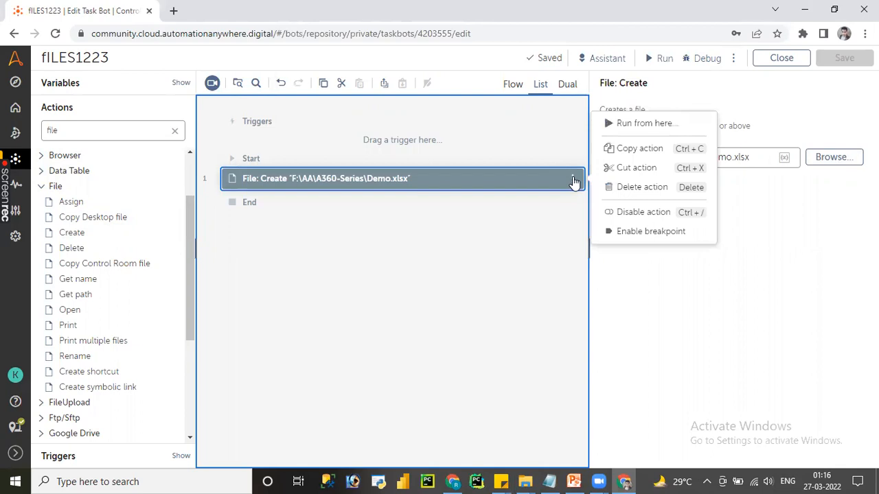
left_click(430, 234)
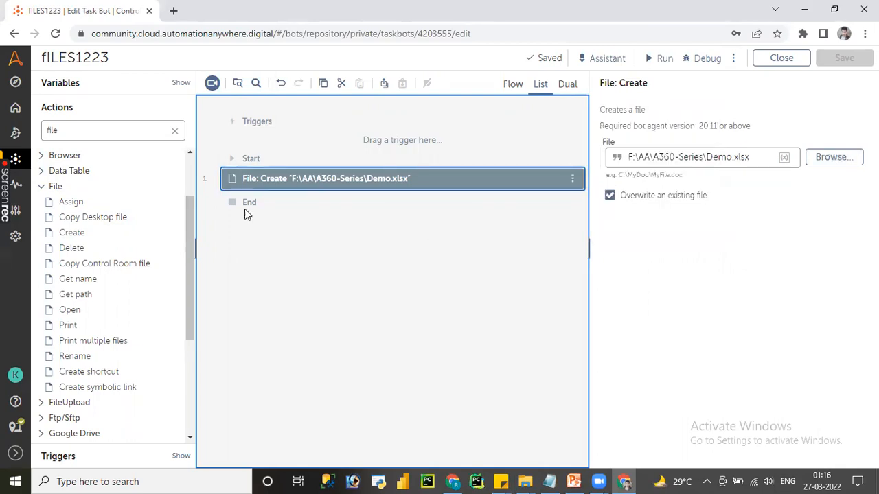
Step: Search the actions for "if" and add an If action between Start and the File: Create action
left_click(175, 131)
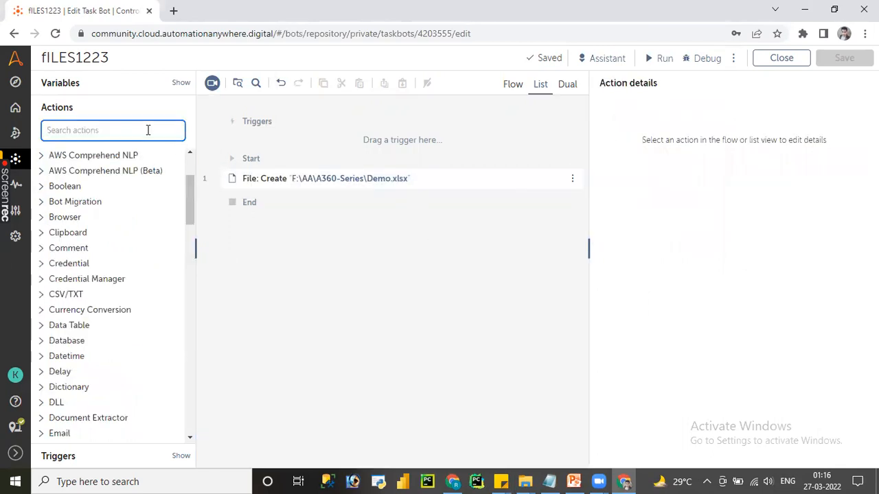
type("if")
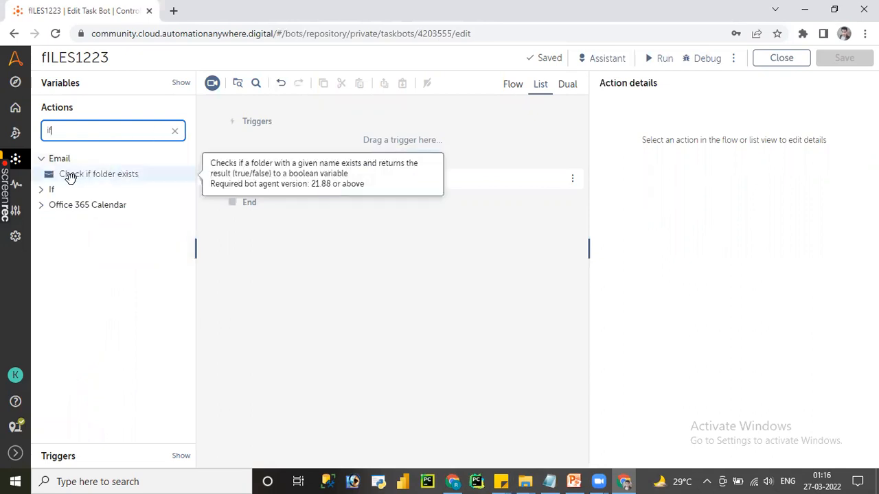
left_click(47, 193)
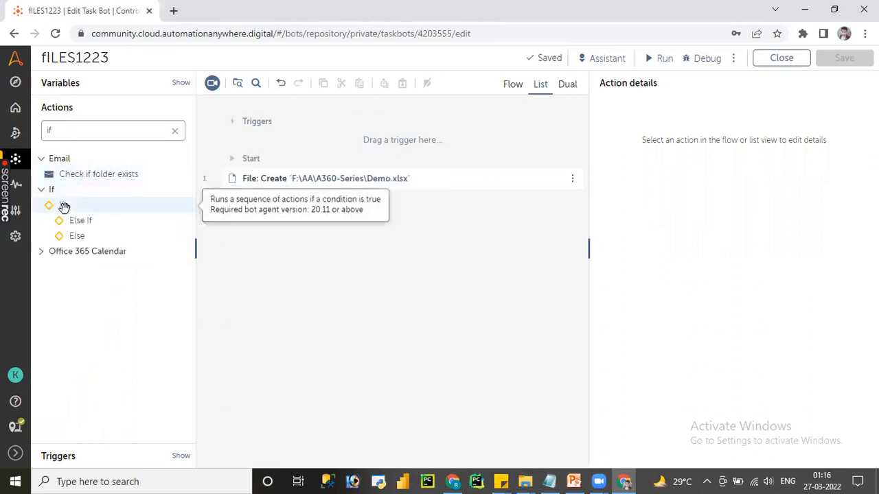
left_click_drag(63, 206, 243, 164)
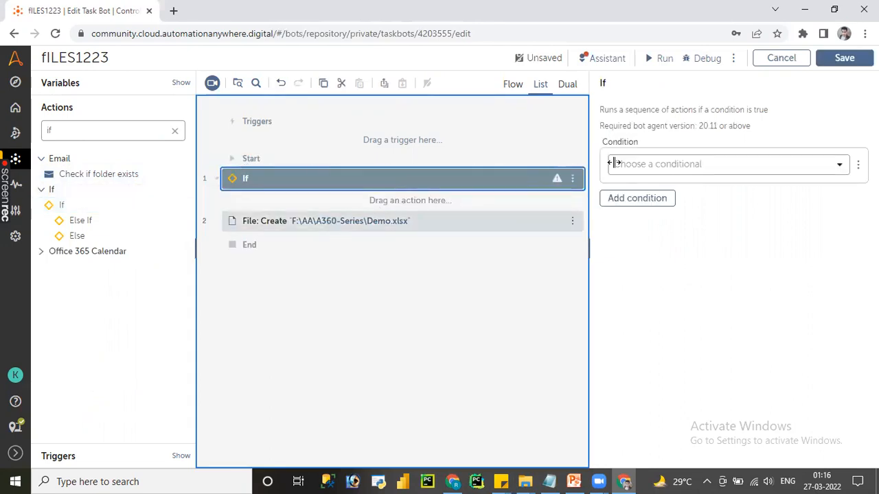
Step: Set the If condition to File does not exist and move the File: Create action inside the If block
left_click(682, 165)
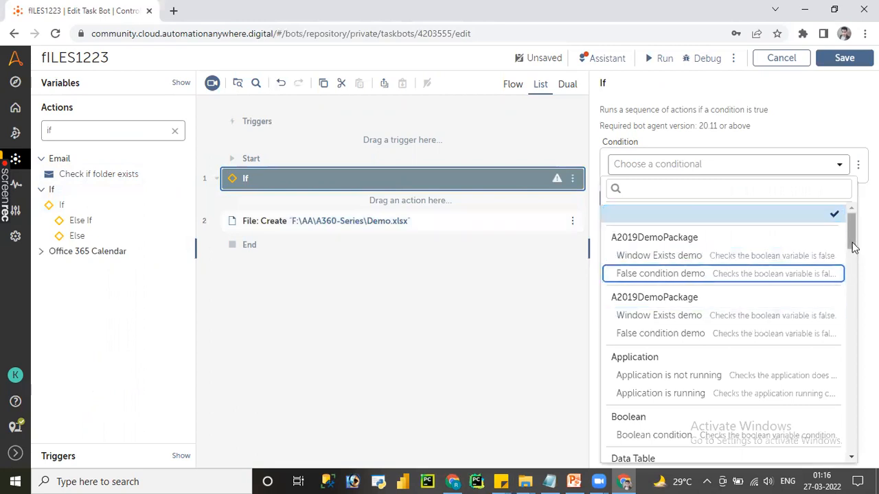
left_click_drag(852, 245, 856, 303)
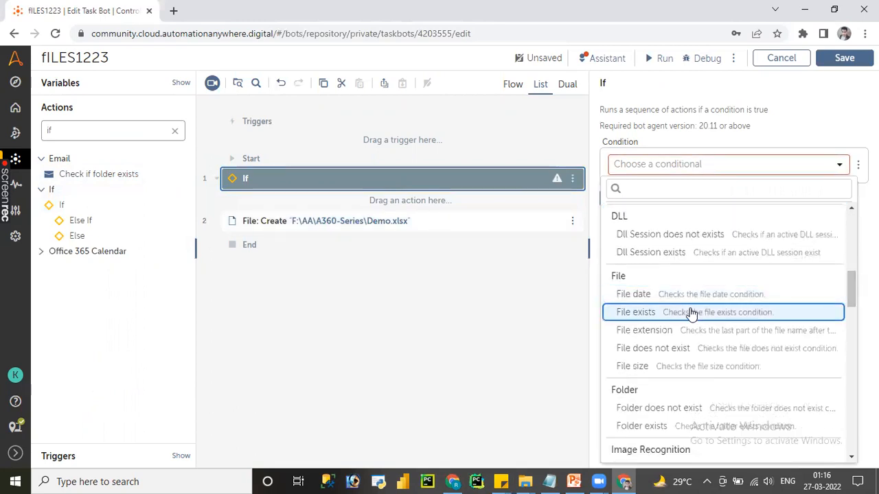
left_click(674, 347)
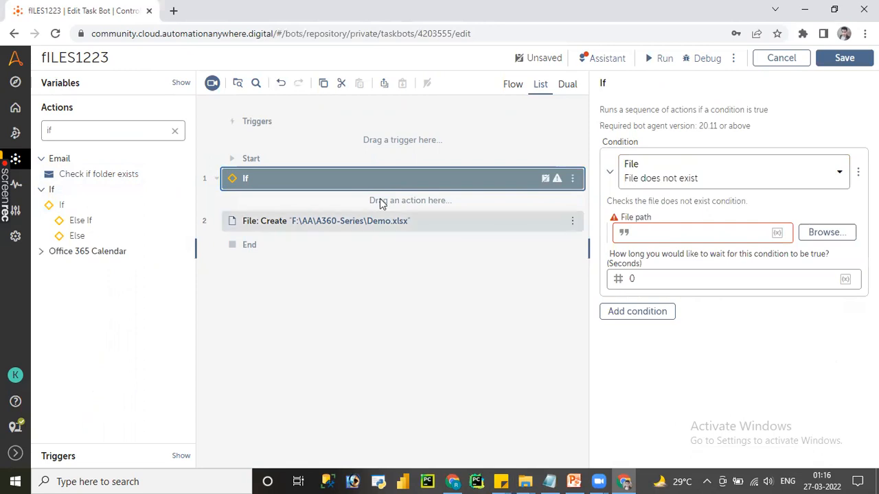
left_click_drag(373, 224, 412, 200)
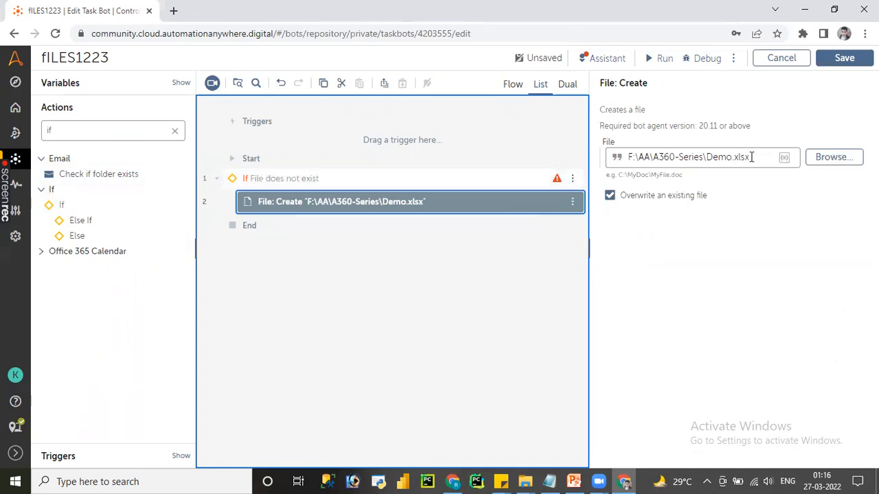
Step: Copy the Create action's path F:\AA\A360-Series\Demo.xlsx into the If condition's file path and save the bot
triple_click(626, 159)
key("ctrl+c")
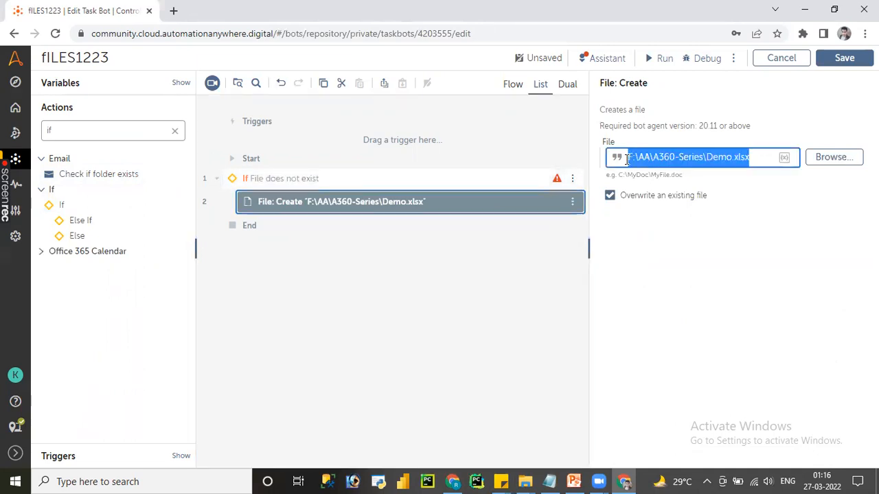
left_click(410, 181)
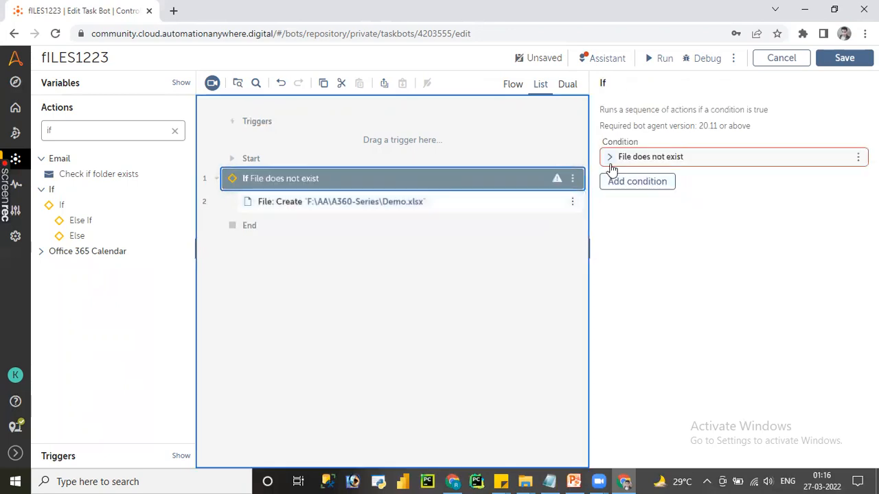
left_click(610, 158)
left_click(689, 233)
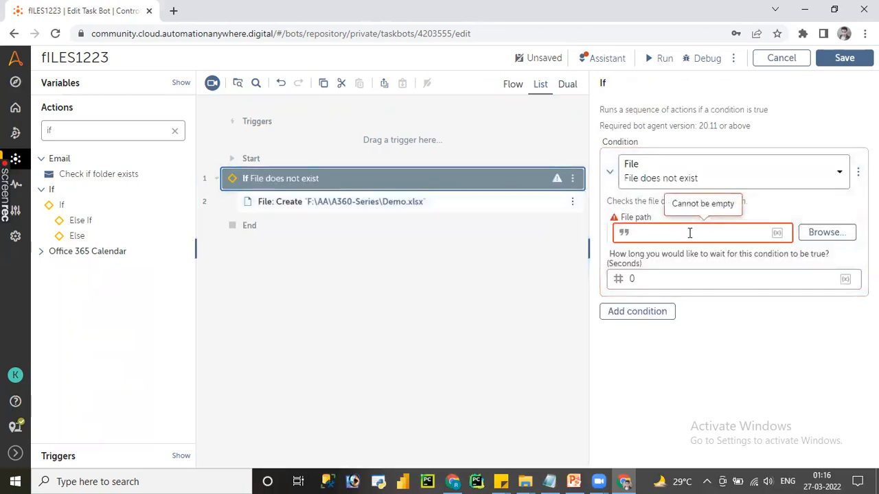
key("ctrl+v")
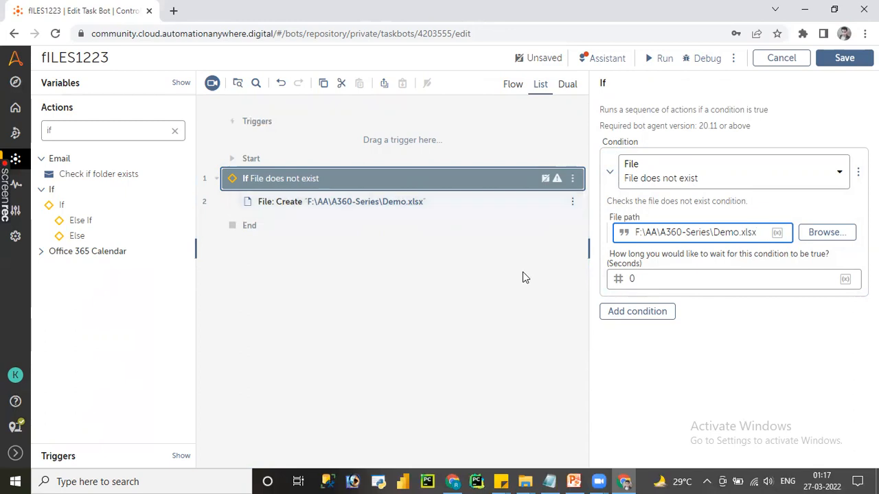
left_click(844, 60)
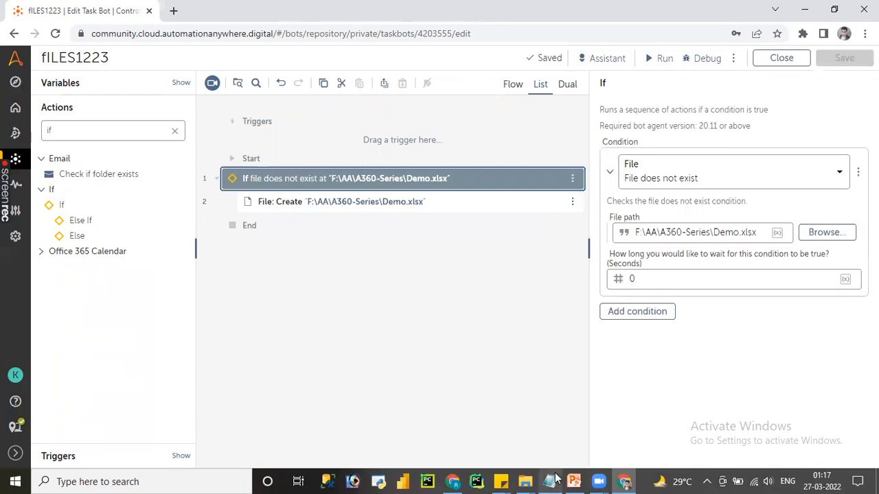
Step: Look at the Topics slide in PowerPoint and browse the conditionals available for the If action
left_click(573, 481)
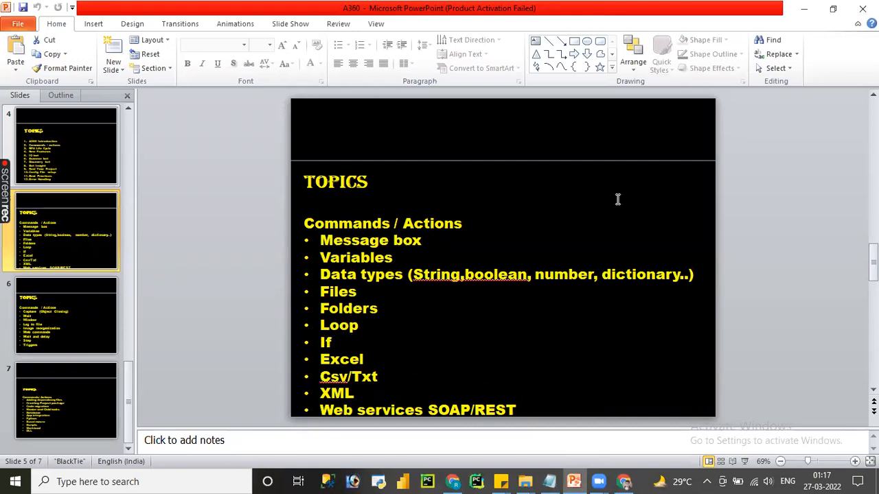
left_click(803, 8)
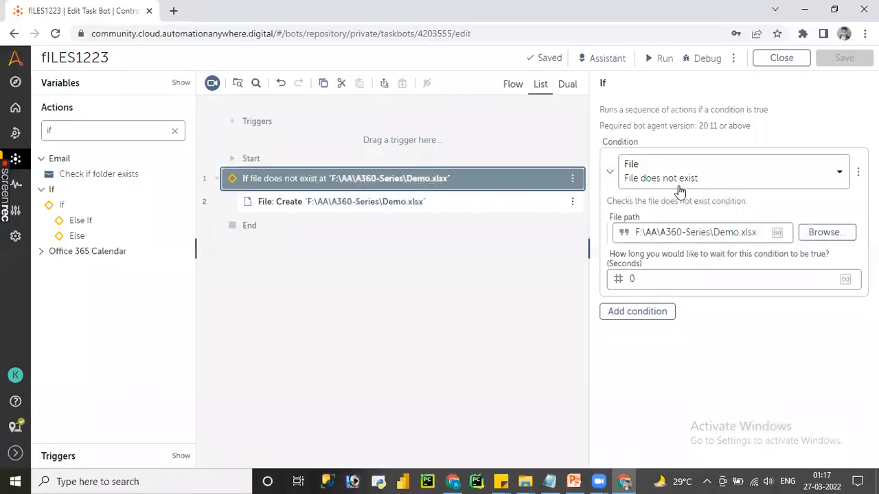
left_click(700, 180)
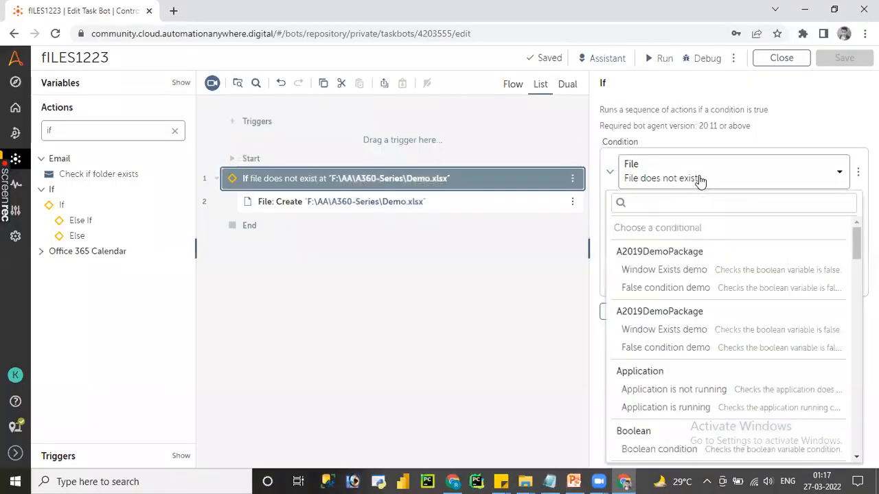
scroll(727, 337, "down", 20)
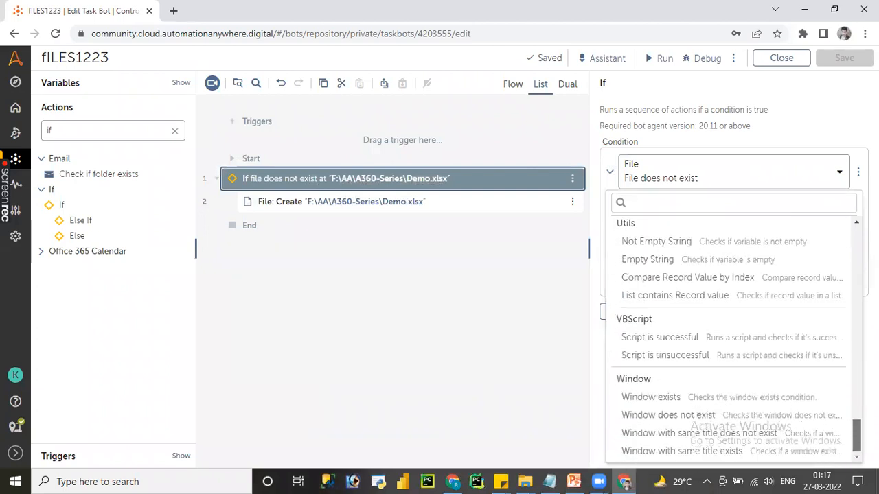
left_click(477, 309)
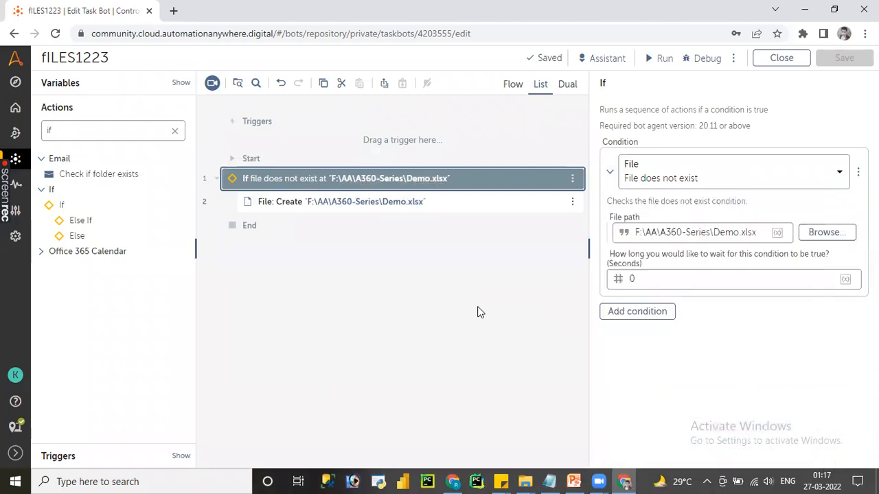
left_click(478, 308)
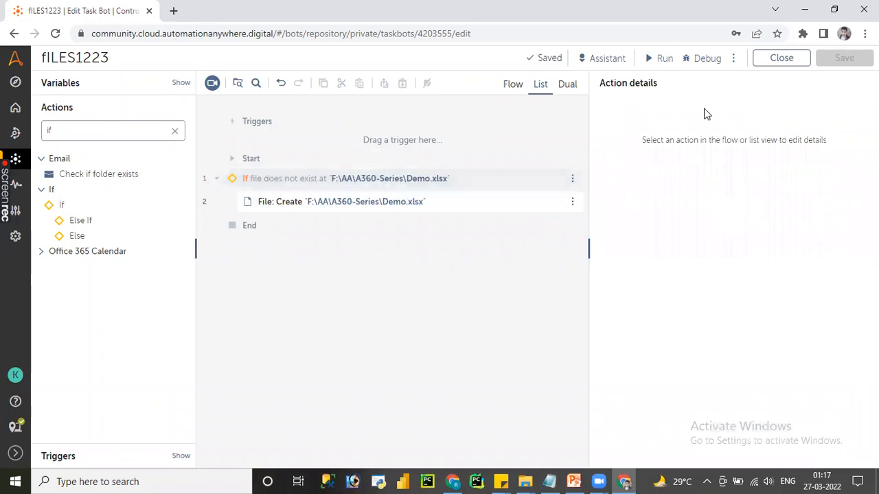
Step: Run the bot, look at the Notepad notes during deployment, and close the run result
left_click(655, 59)
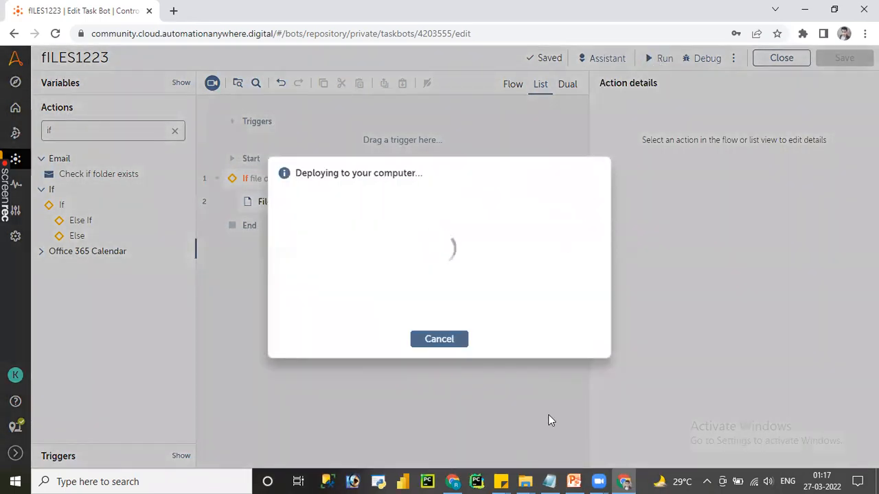
left_click(552, 480)
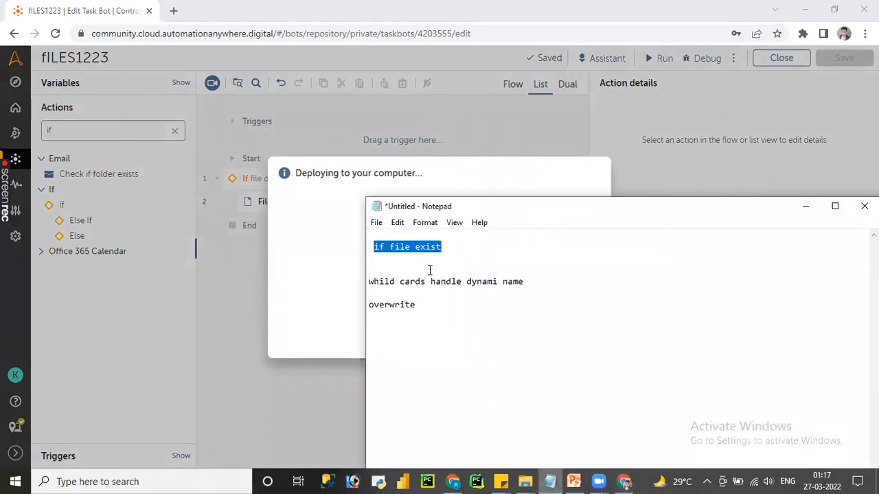
left_click(410, 304)
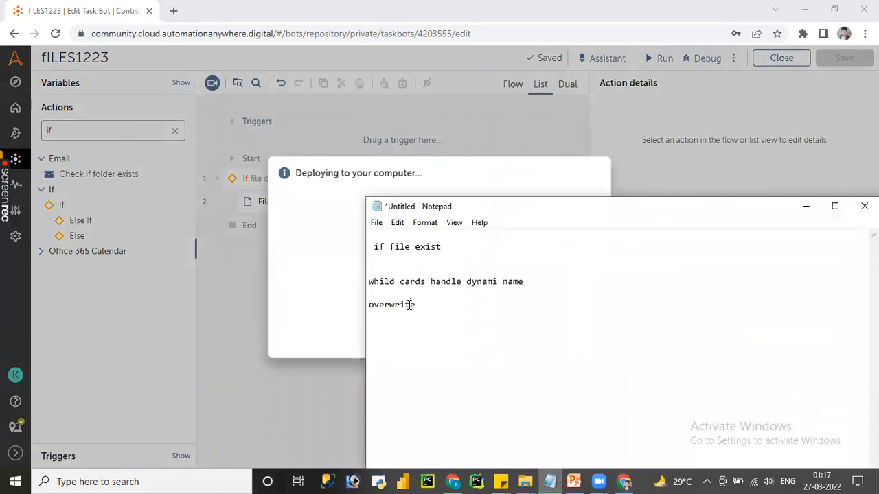
left_click(313, 300)
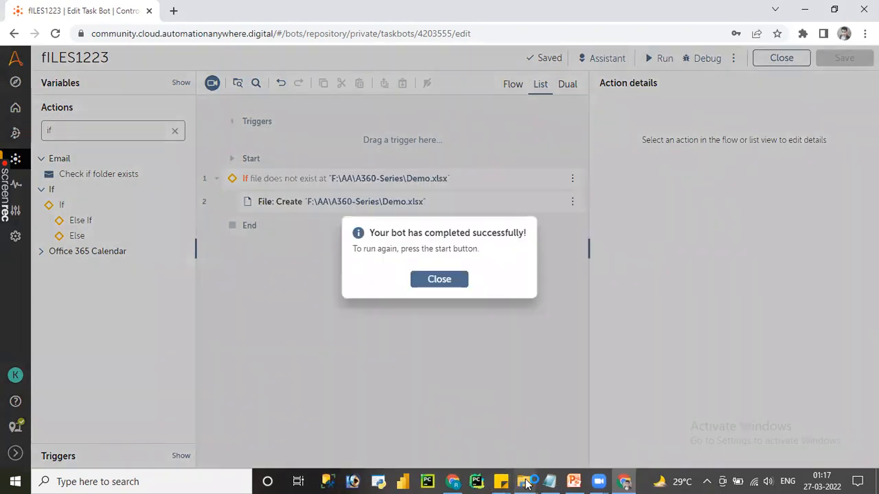
mouse_move(526, 484)
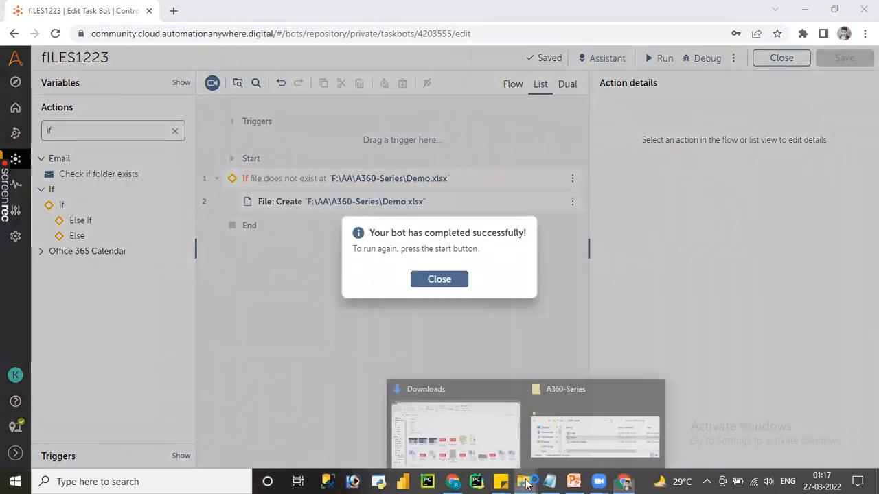
left_click(582, 433)
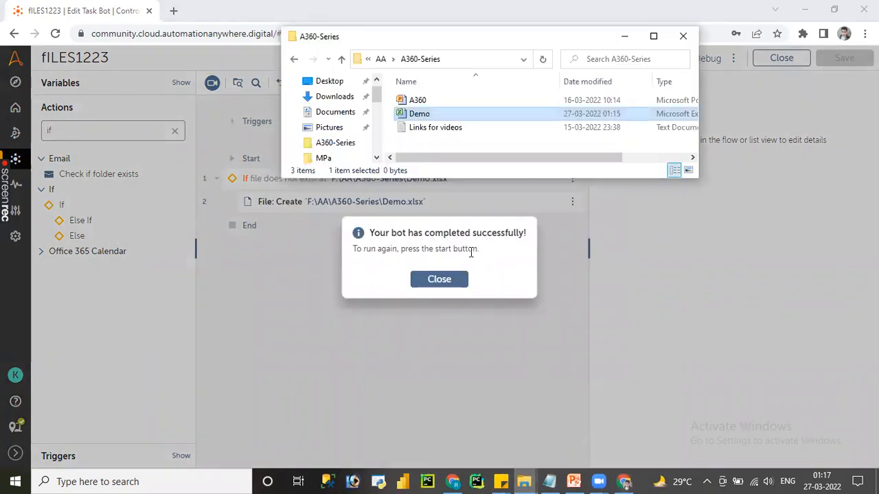
left_click(439, 279)
Step: Check the Demo file's modified date in the A360-Series folder and return to the bot editor
mouse_move(519, 478)
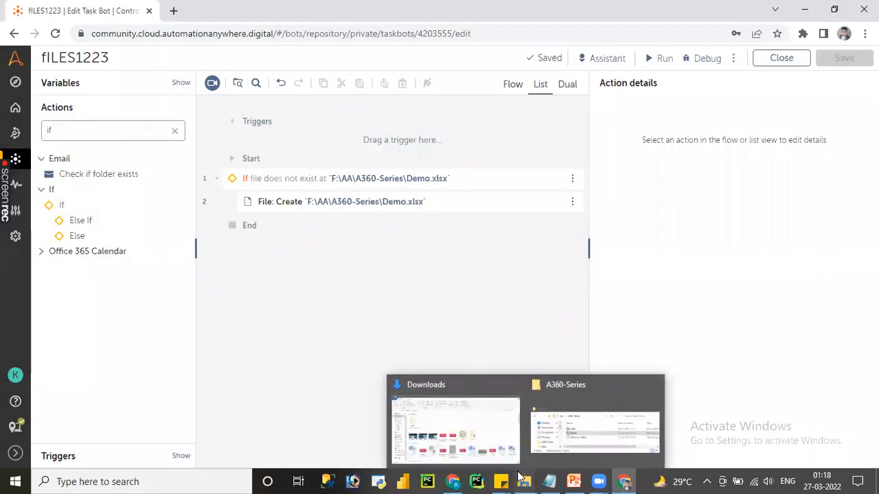
left_click(576, 434)
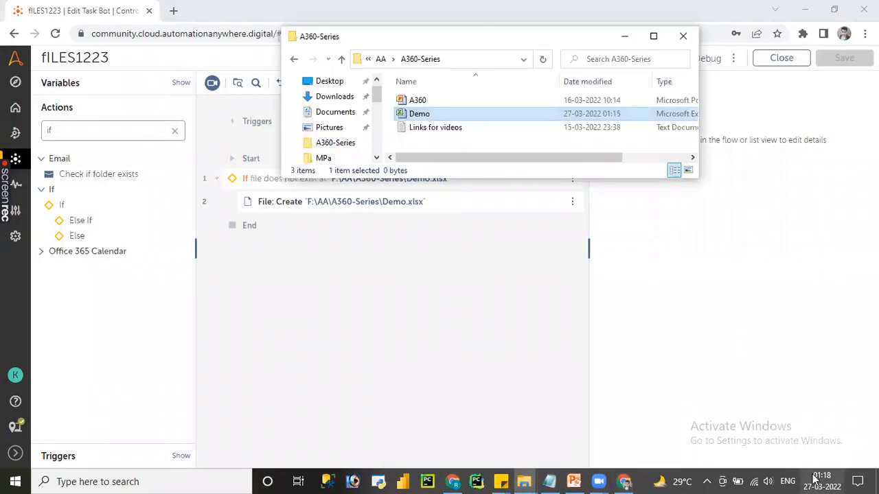
double_click(618, 115)
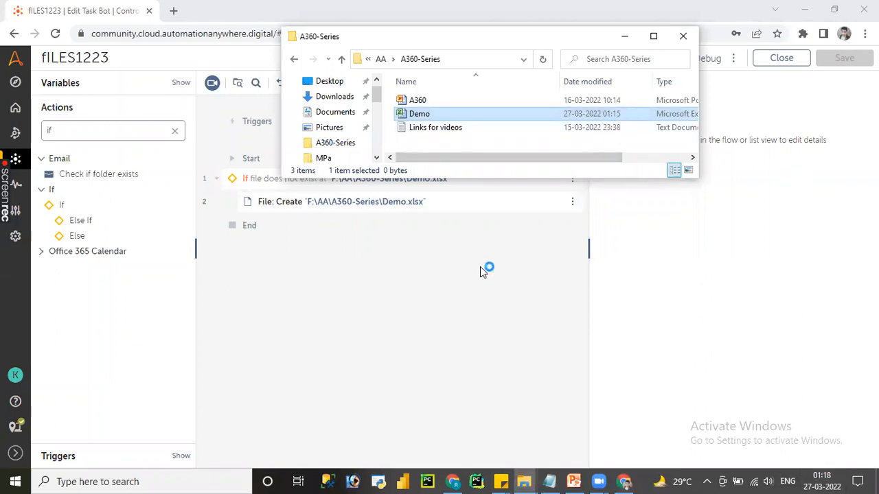
left_click(433, 323)
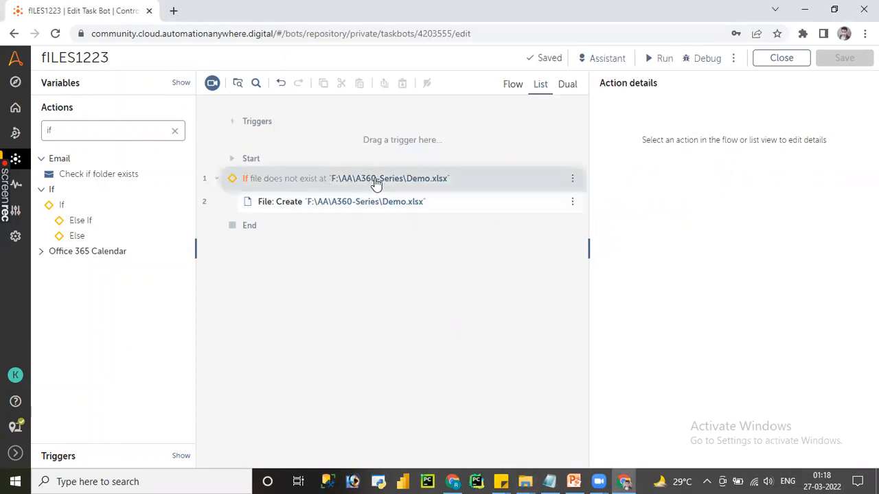
Step: Review the Notepad notes on file existence, wildcards and overwrite, and return to the bot editor
left_click(549, 482)
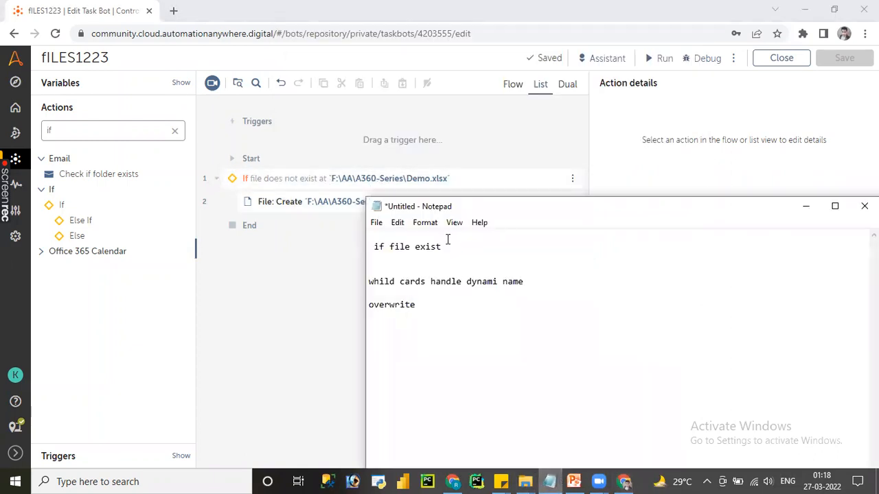
left_click_drag(452, 245, 373, 245)
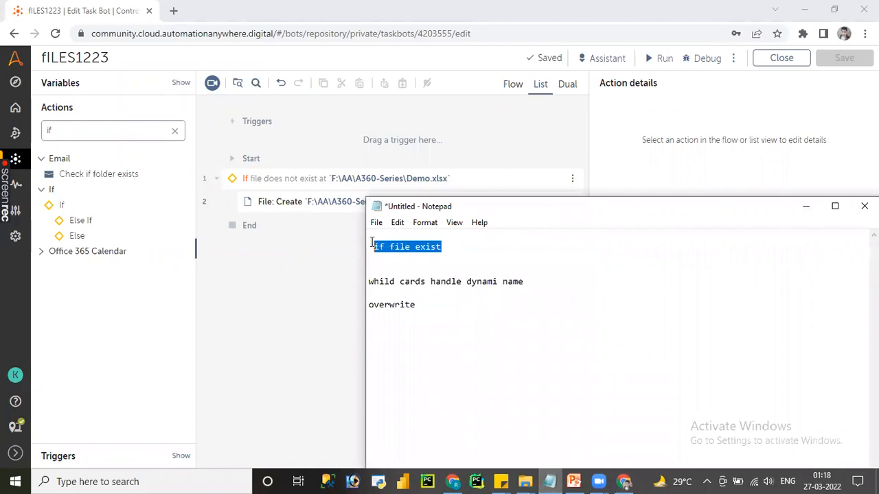
left_click(417, 287)
left_click_drag(419, 305, 370, 306)
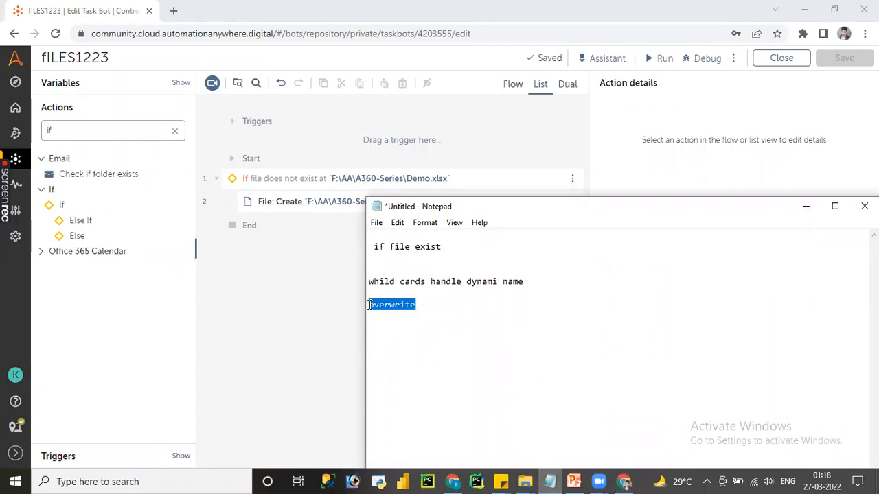
left_click(427, 281)
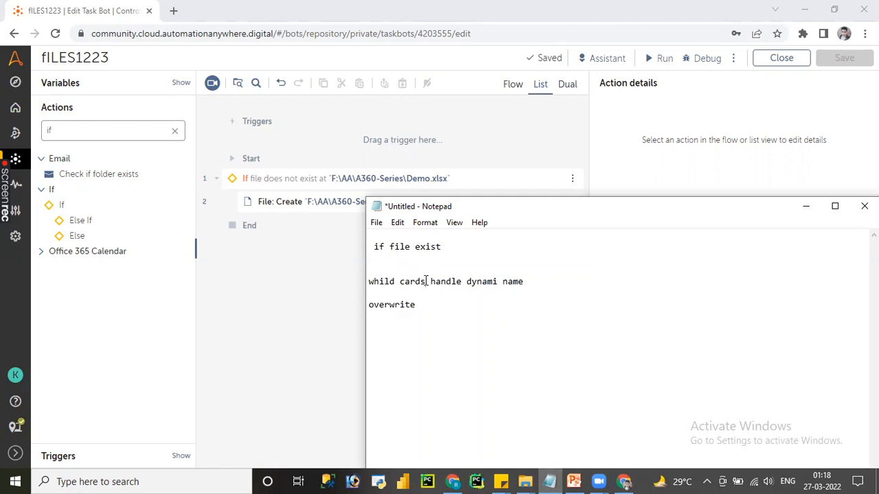
left_click(260, 278)
Step: Search the actions for "file" and expand the File package
left_click(173, 132)
type("file")
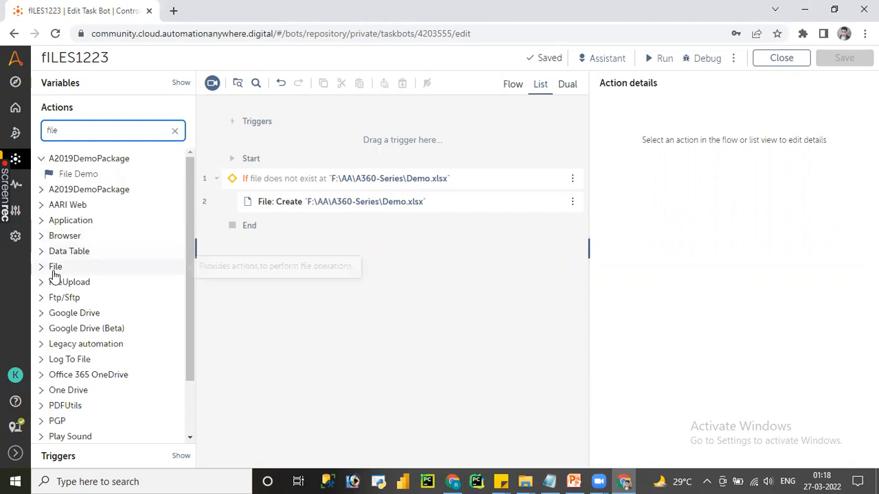
left_click(56, 269)
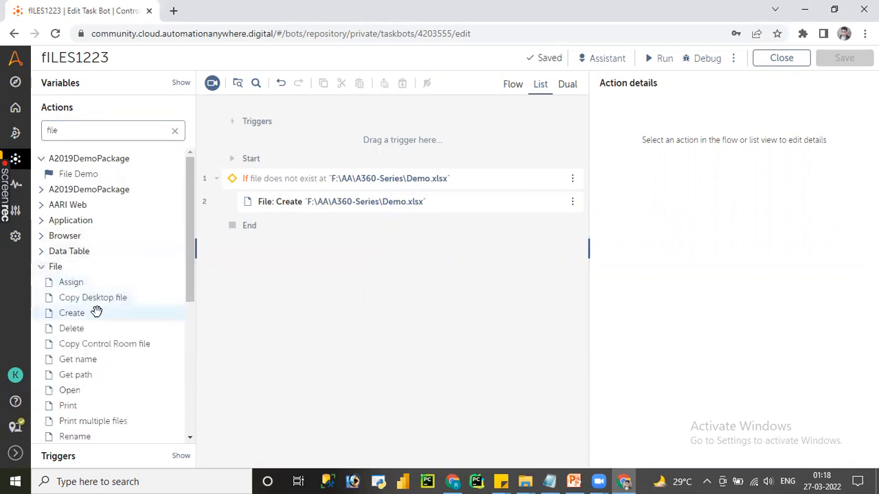
Step: Remove all existing actions from the bot and add the File package's Delete action
key("ctrl+a")
key("Delete")
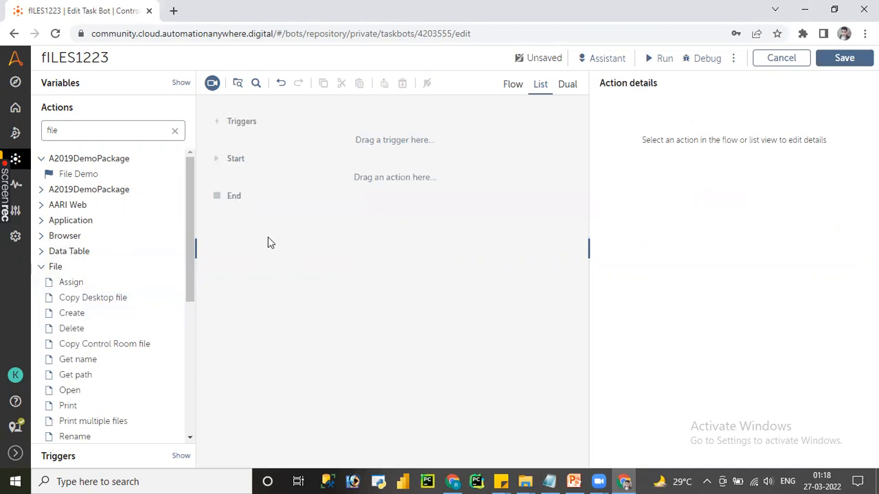
double_click(80, 330)
Step: Browse for the Delete action's file and go to the AA\A360-Series\files folder on drive F
left_click(831, 179)
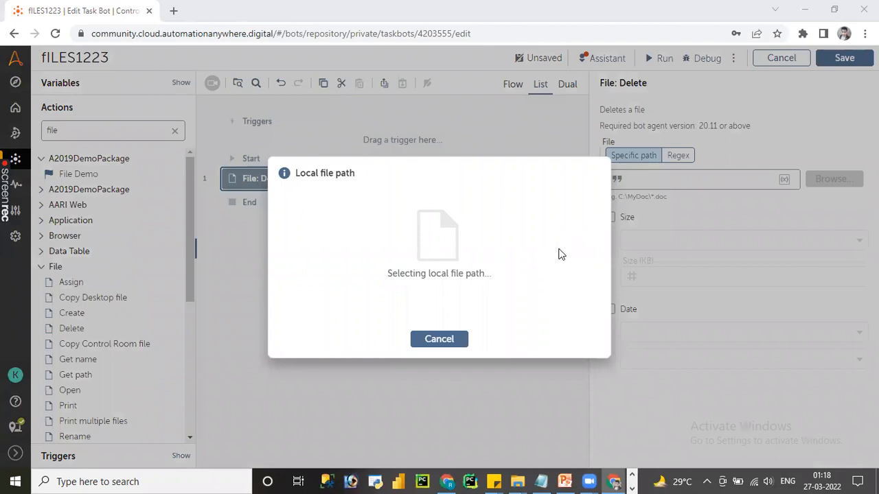
left_click(519, 480)
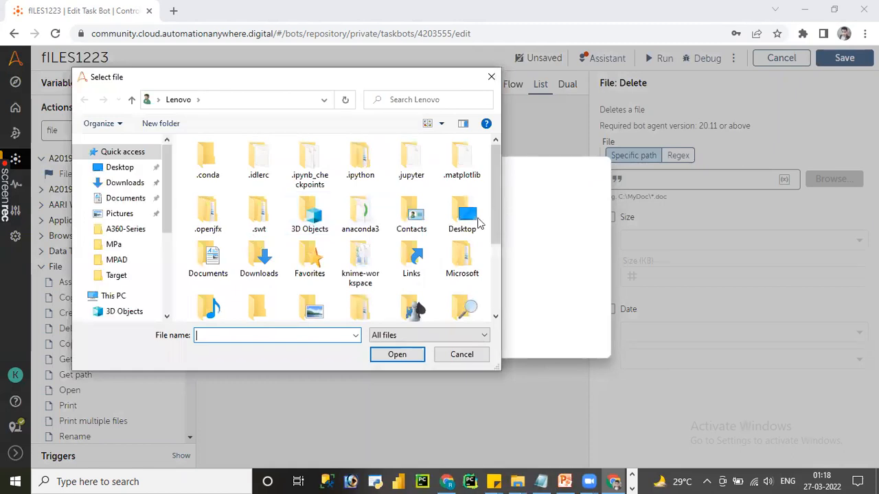
left_click(167, 265)
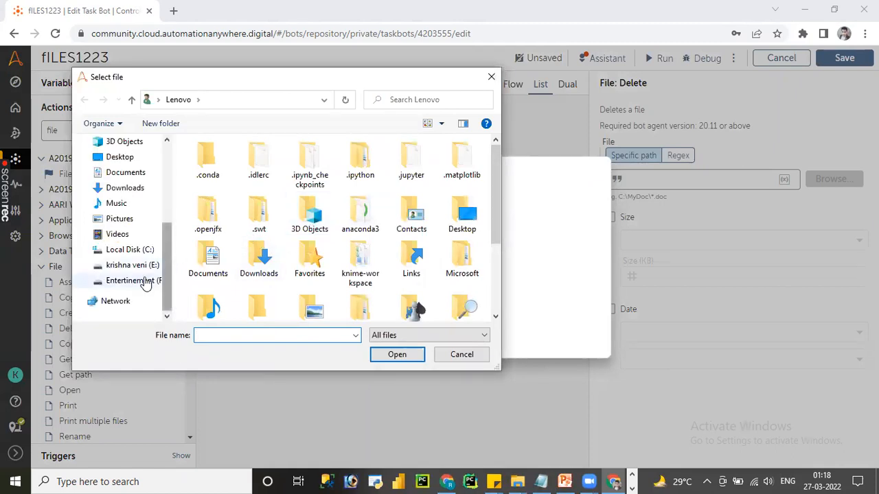
left_click(140, 281)
left_click(210, 163)
double_click(210, 163)
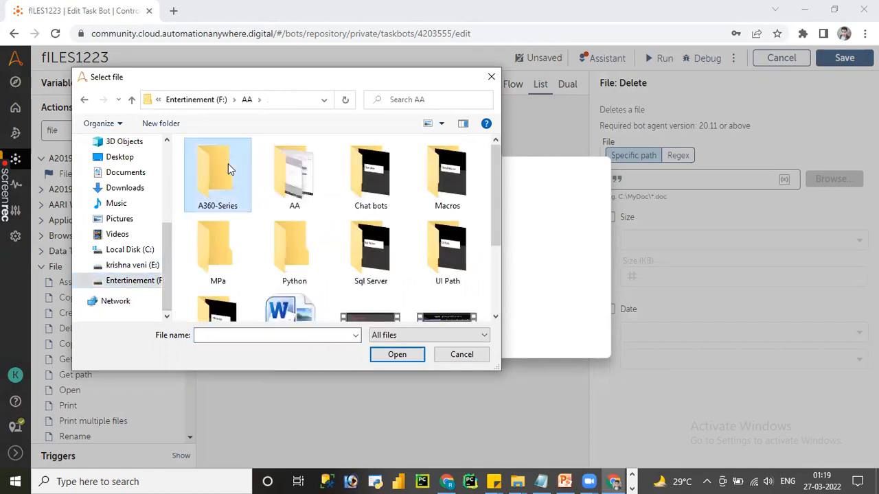
double_click(229, 166)
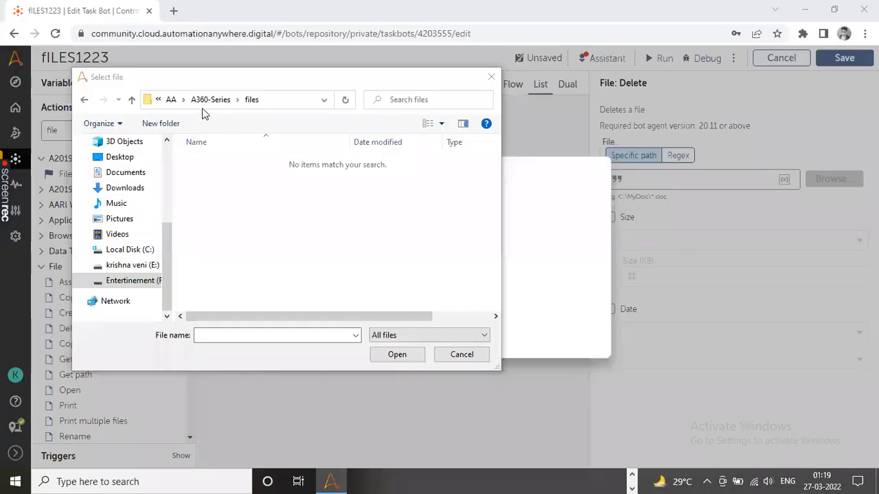
Step: Create five new text documents with their default names in the files folder
right_click(241, 167)
mouse_move(366, 334)
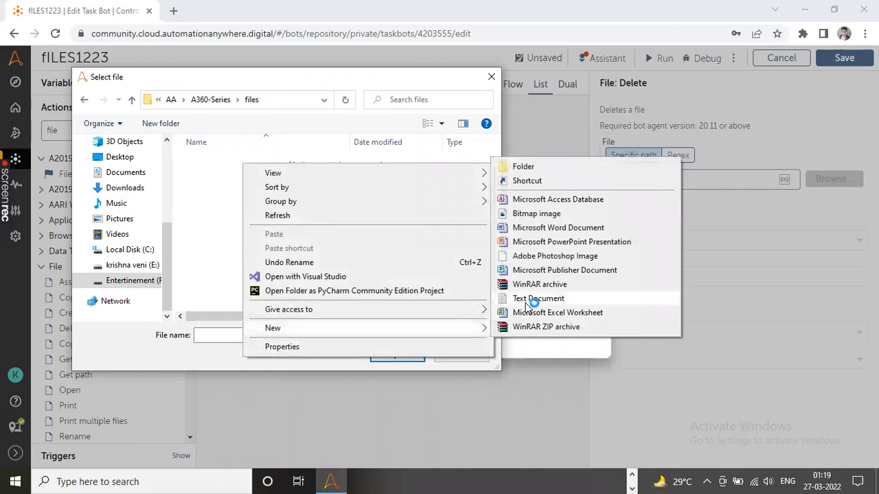
left_click(537, 299)
key("Return")
right_click(306, 215)
mouse_move(510, 378)
left_click(607, 347)
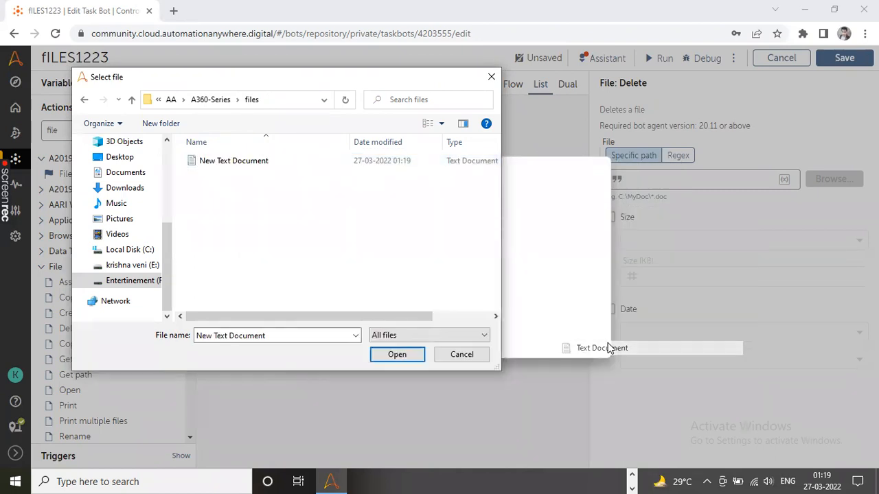
key("Return")
right_click(390, 261)
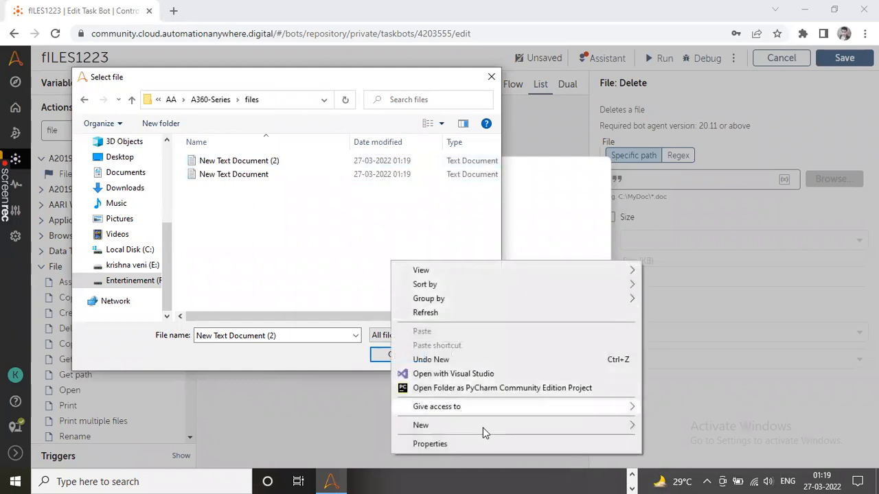
mouse_move(500, 423)
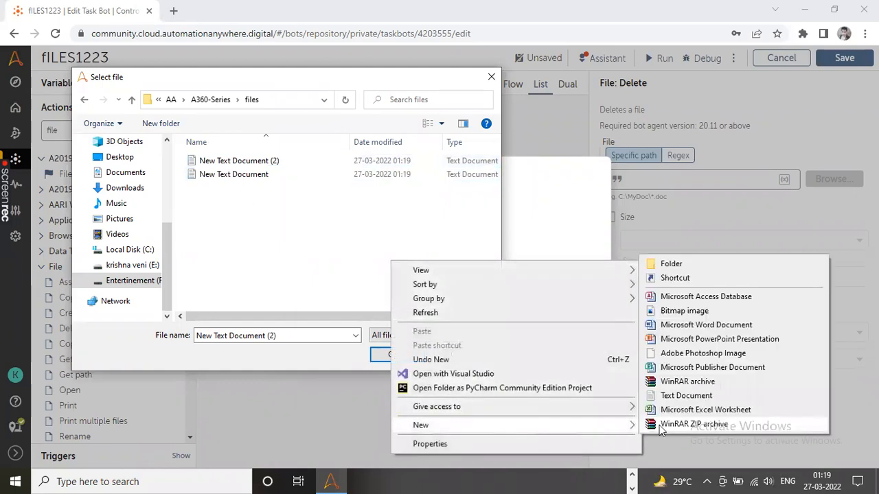
left_click(679, 396)
right_click(384, 276)
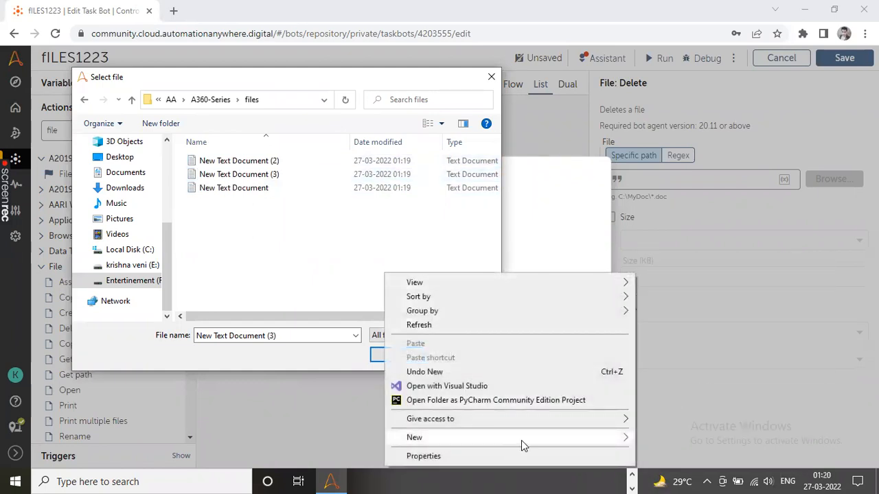
mouse_move(521, 440)
left_click(681, 408)
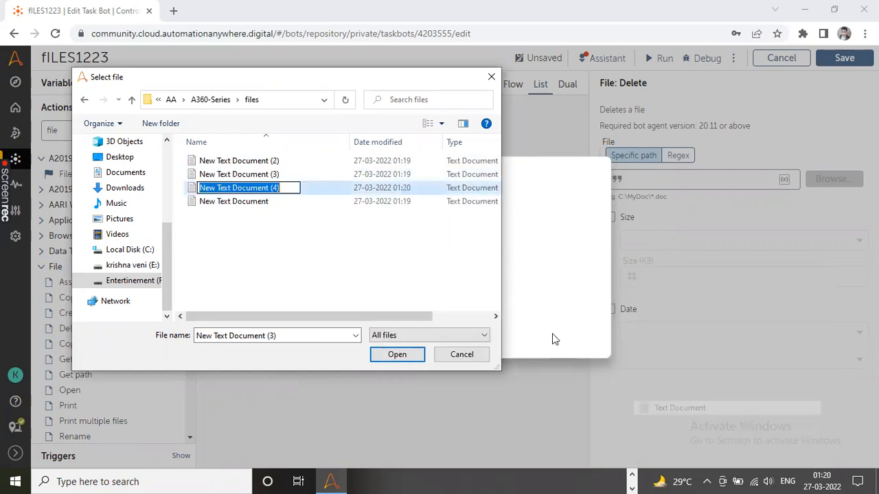
right_click(423, 251)
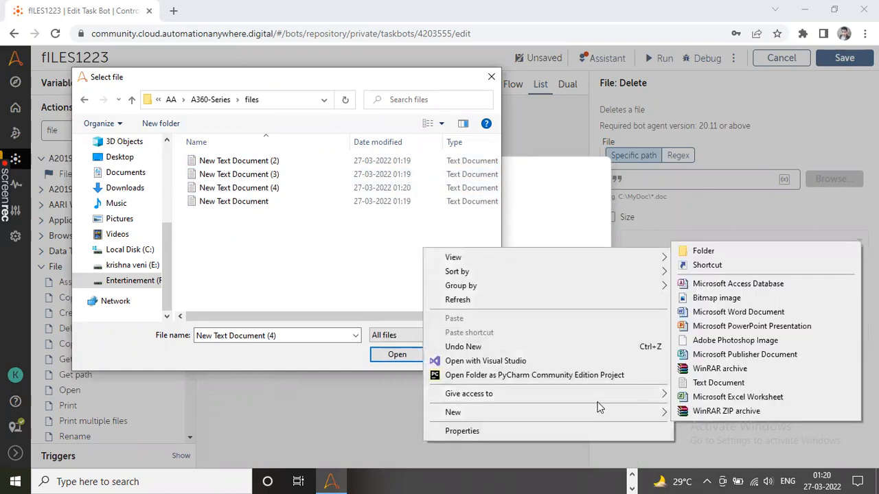
mouse_move(650, 412)
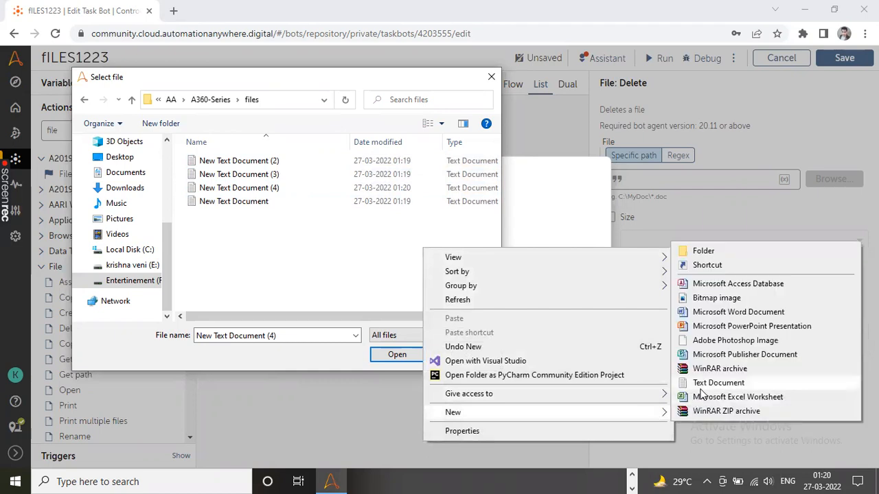
left_click(702, 383)
left_click(353, 267)
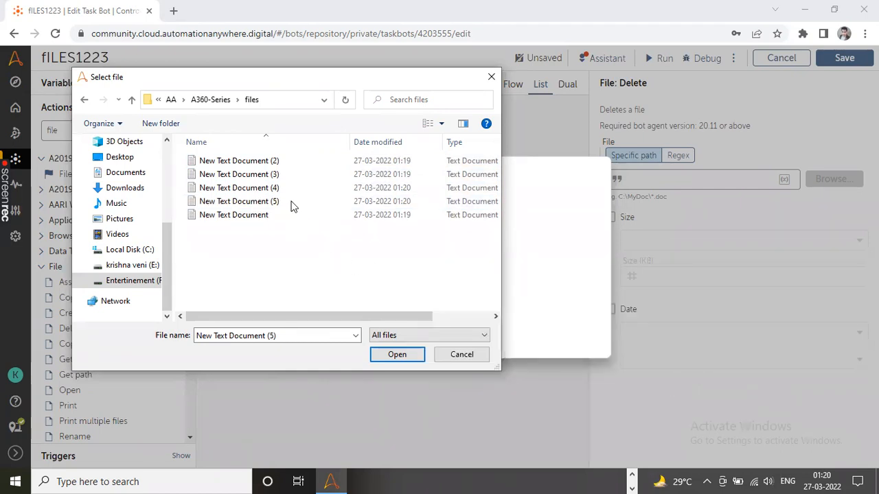
Step: Choose New Text Document.txt as the file for the Delete action and view the end of its path
left_click(231, 215)
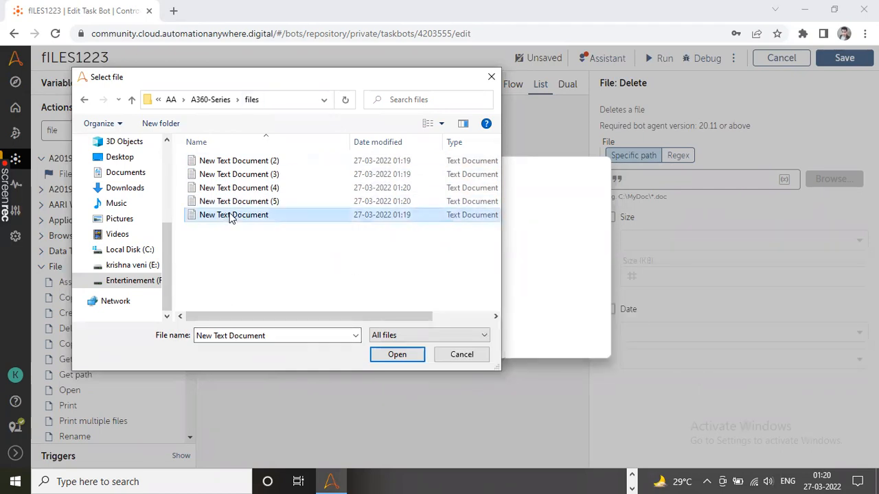
left_click(395, 353)
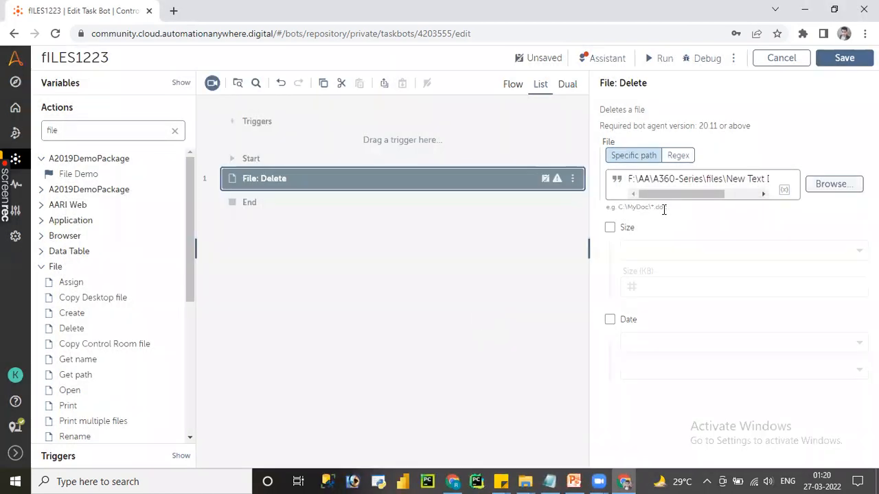
left_click(751, 194)
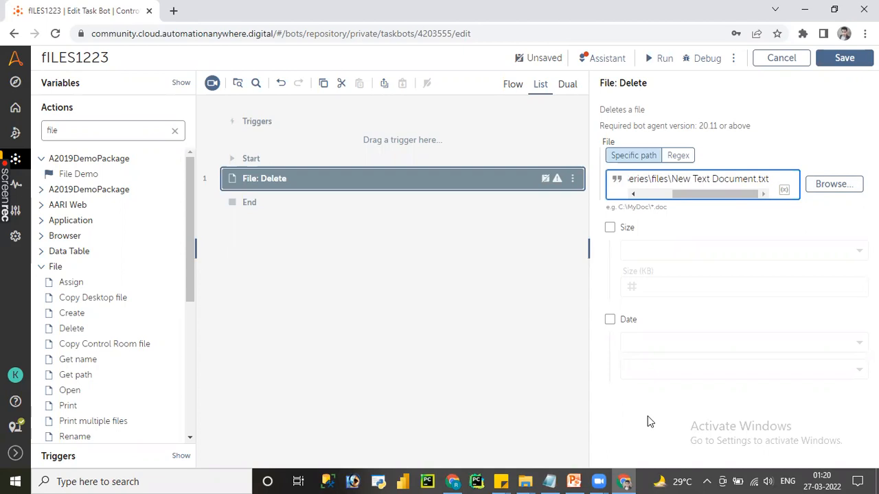
Step: Examine the text documents in the A360-Series\files folder in File Explorer and return to the bot editor
left_click(525, 481)
left_click(596, 412)
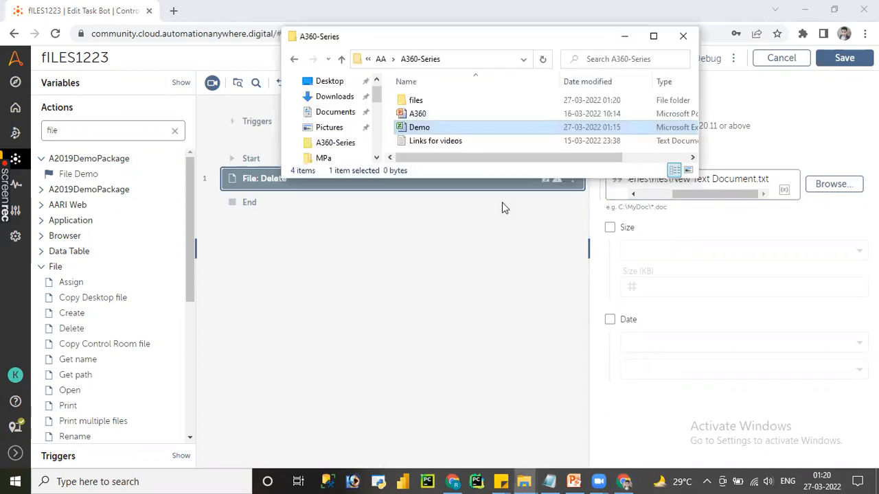
double_click(417, 100)
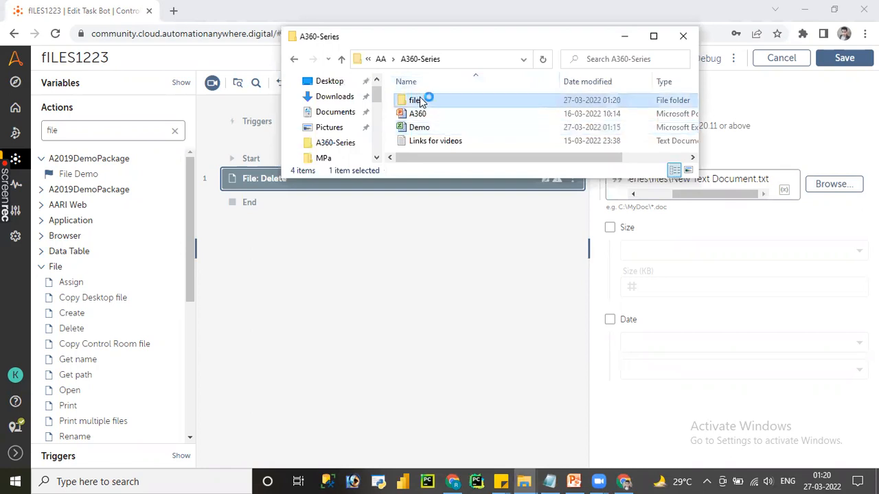
left_click(653, 37)
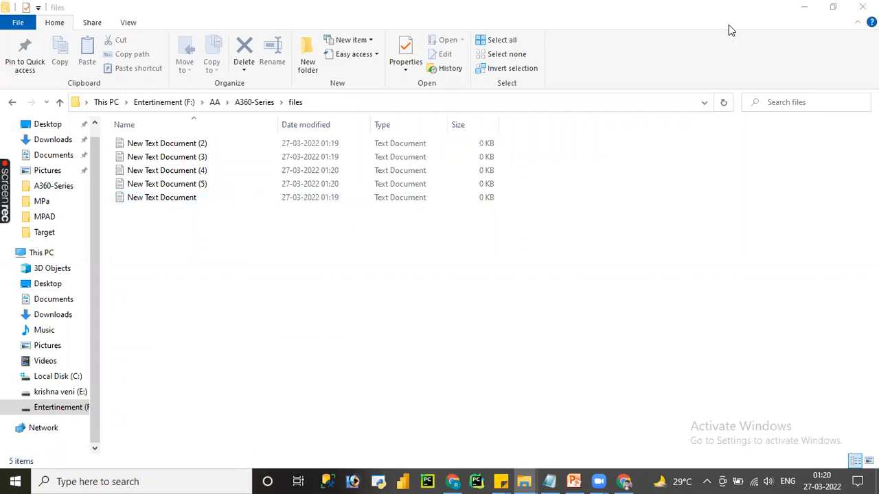
left_click(804, 7)
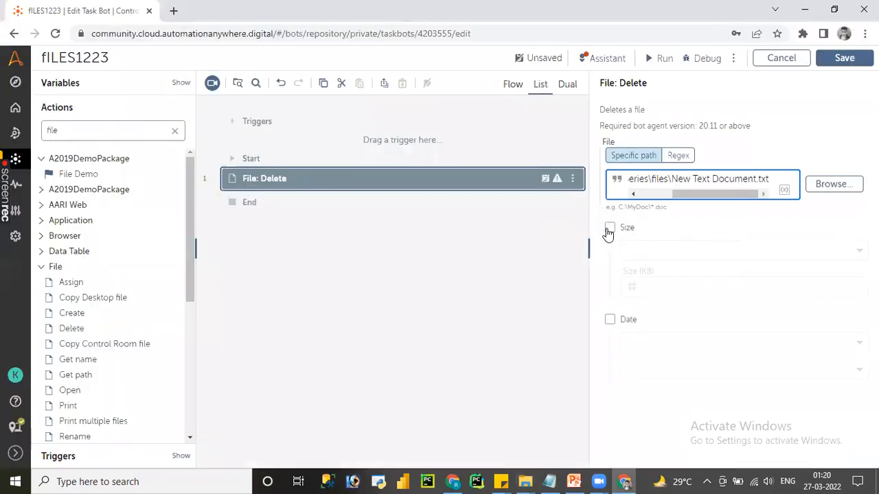
Step: Enable the Delete action's Date filter, set it to Modified, try On a date, and choose Before a date
left_click(610, 320)
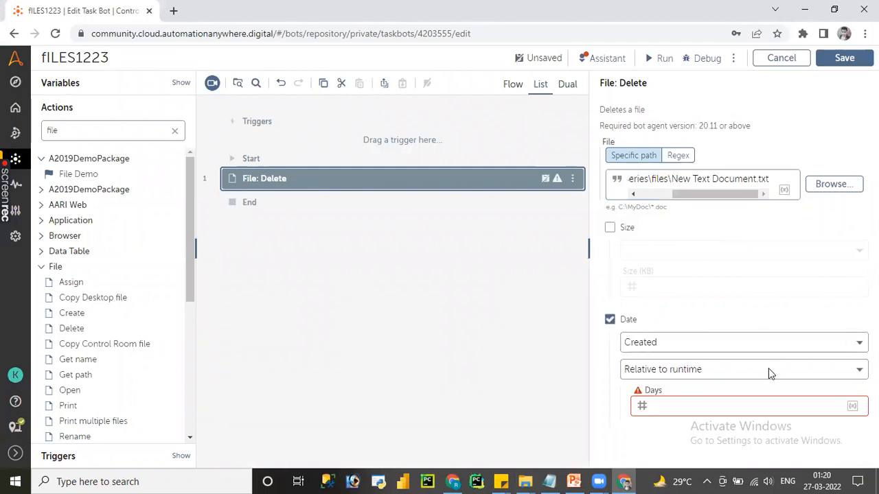
left_click(718, 342)
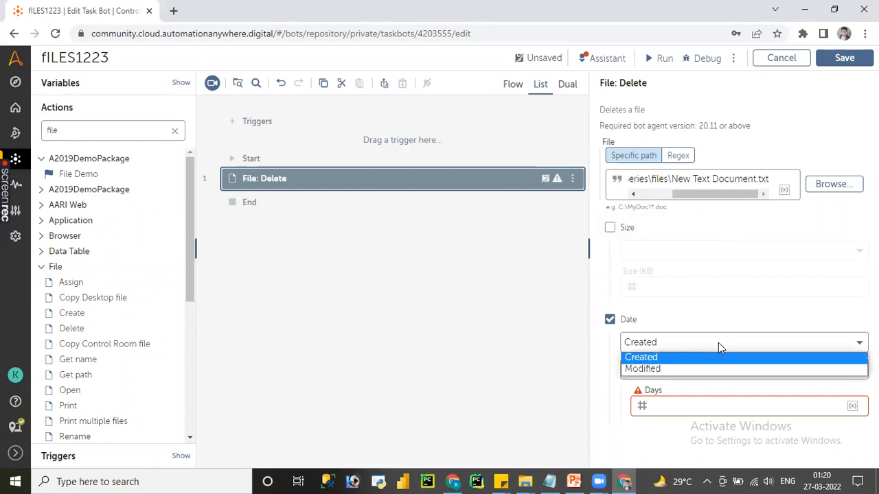
left_click(702, 369)
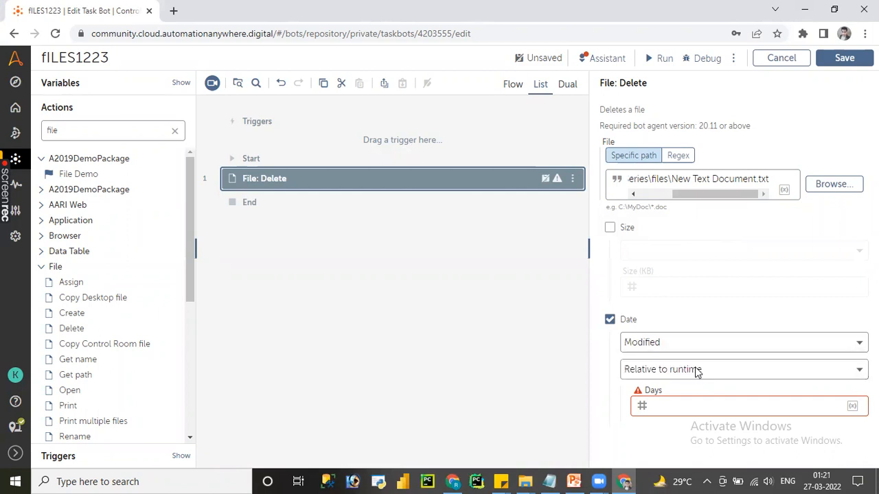
left_click(711, 372)
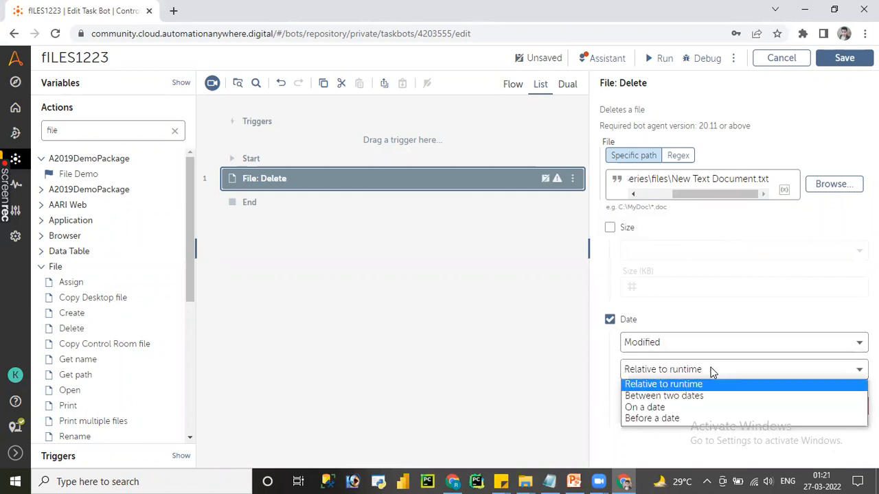
left_click(687, 408)
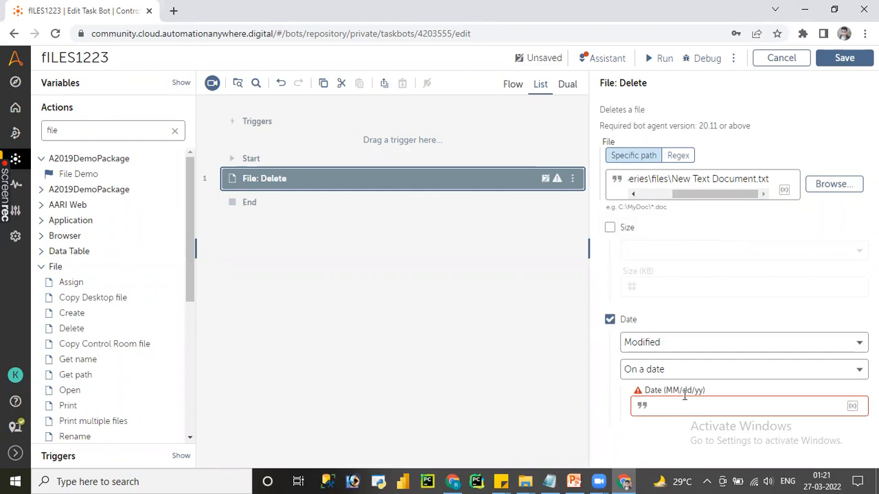
left_click(682, 376)
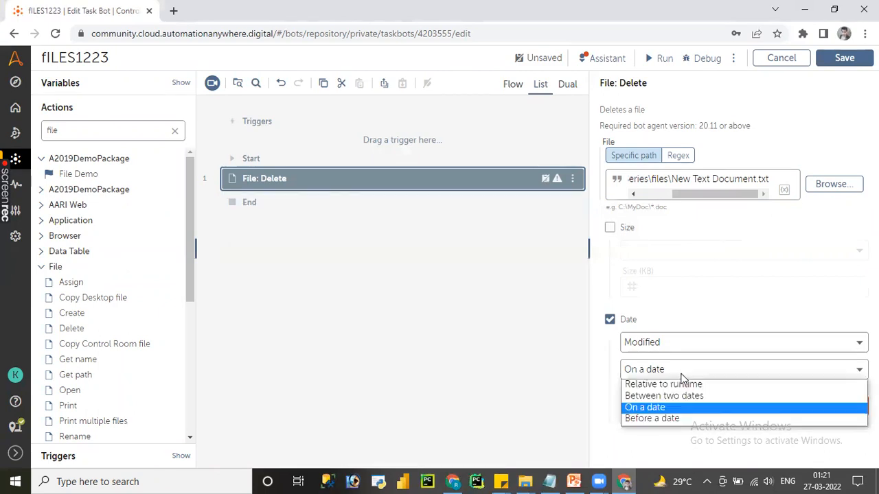
left_click(668, 417)
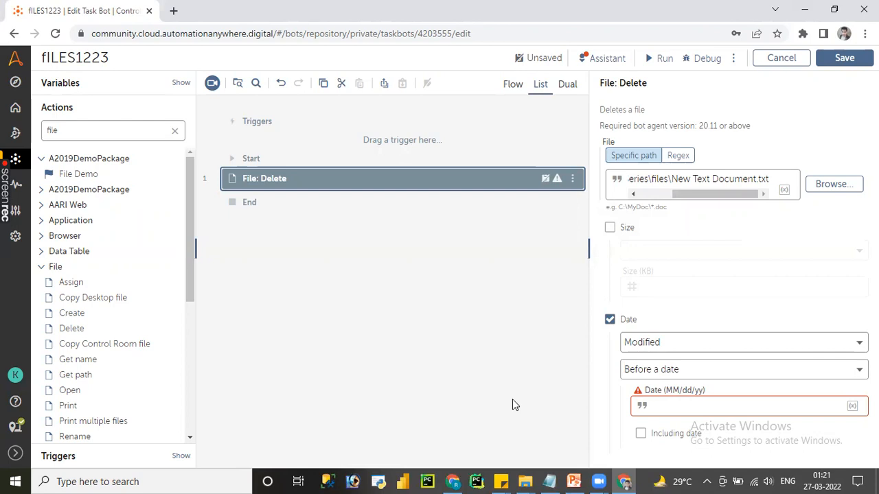
Step: Turn off the Delete action's Date filter, try the Size filter with Atleast 100 KB, and turn the Size filter off
left_click(610, 320)
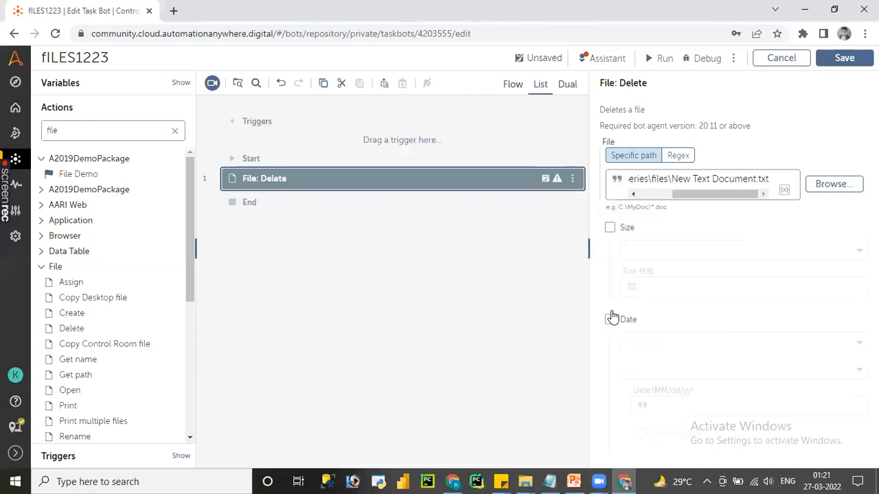
left_click(610, 227)
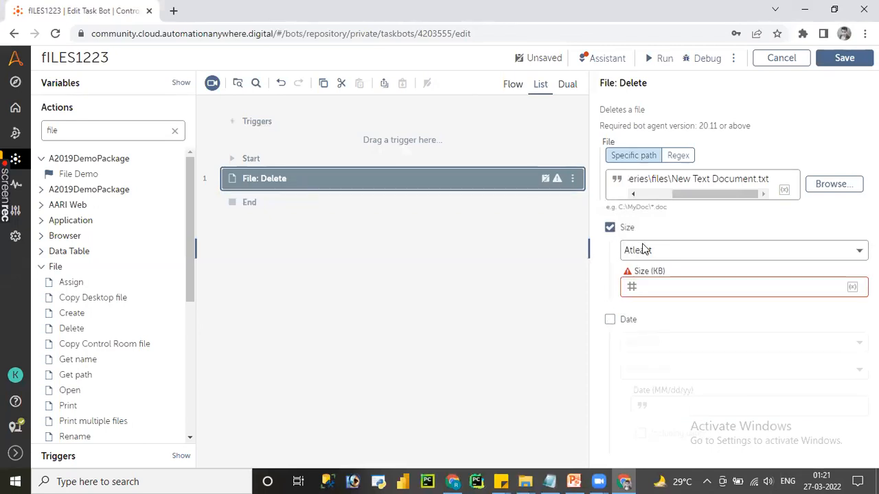
left_click(652, 286)
type("100")
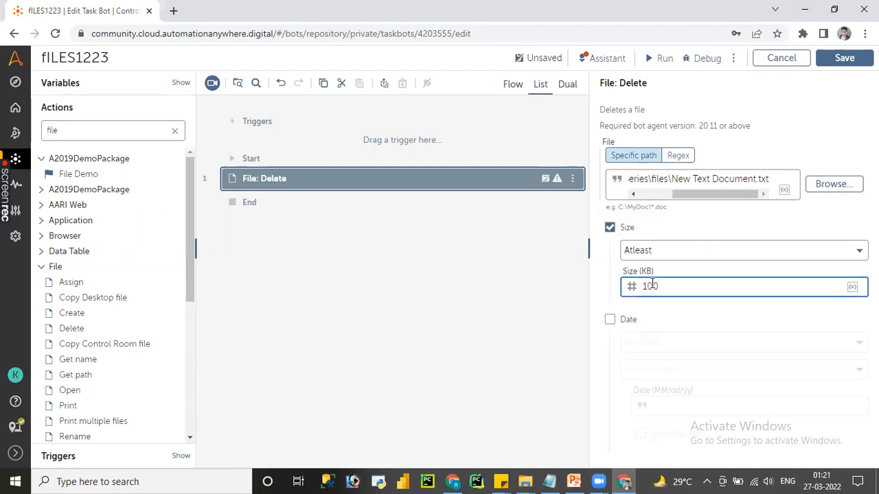
left_click(609, 229)
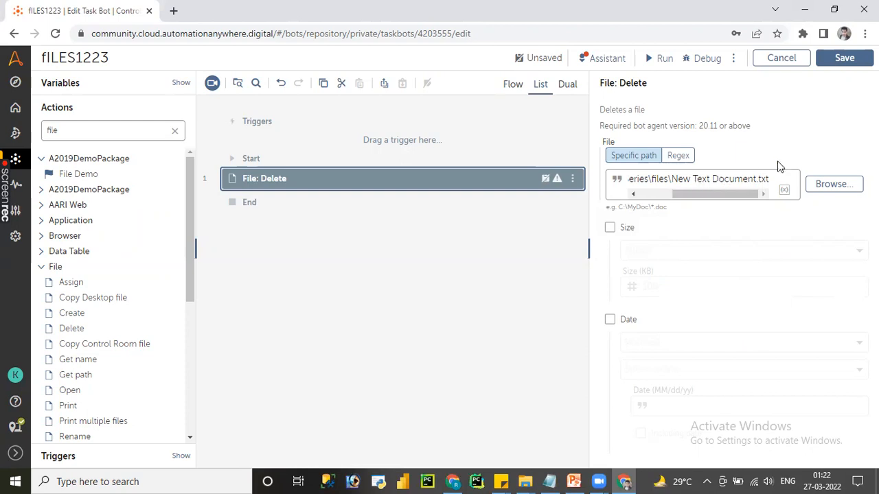
Step: Shrink the files folder window in File Explorer, return to the bot editor, and save and run the File Delete bot
left_click(524, 481)
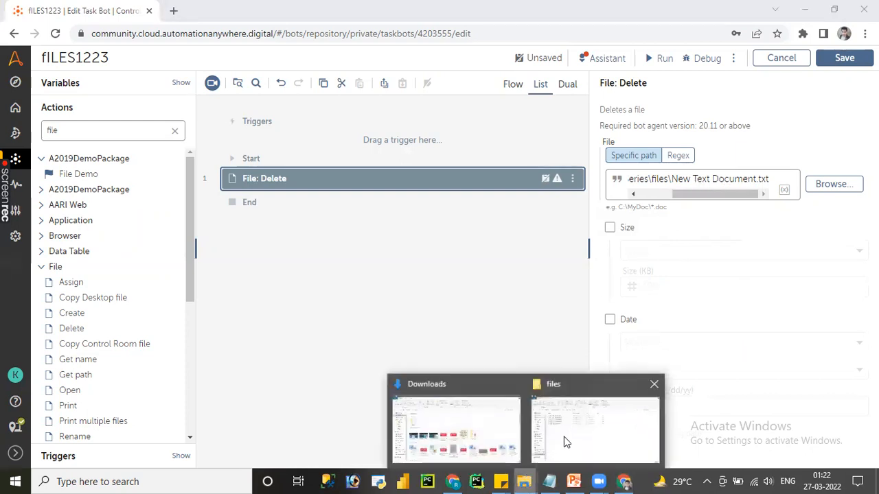
left_click(566, 437)
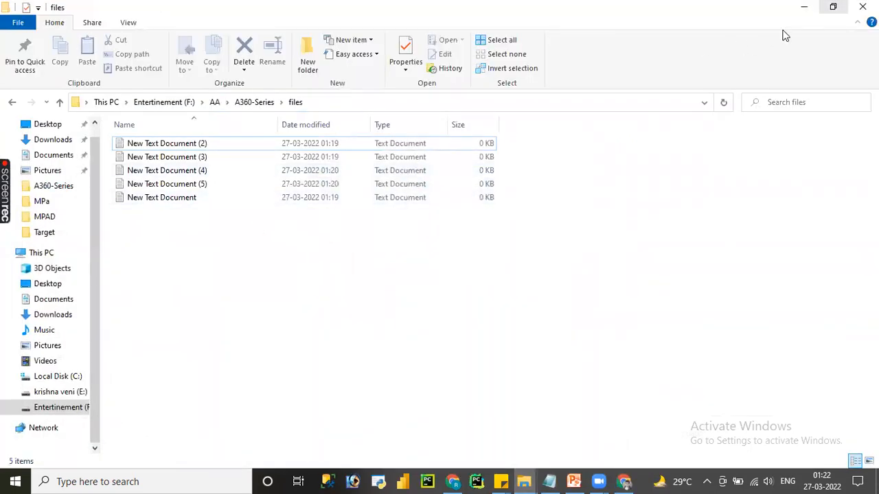
left_click(832, 6)
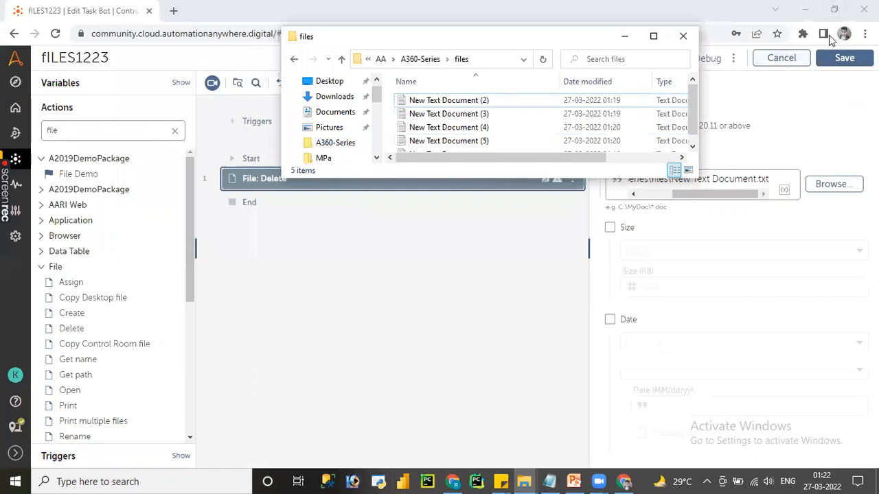
left_click(844, 58)
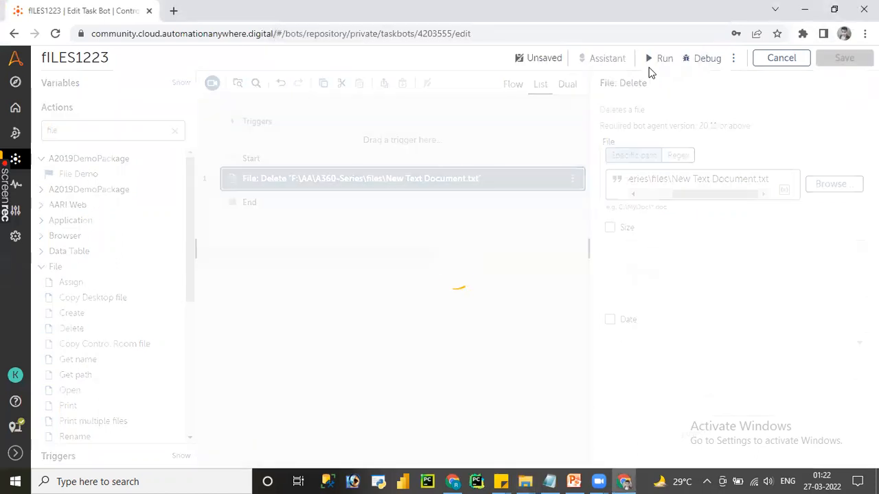
left_click(654, 61)
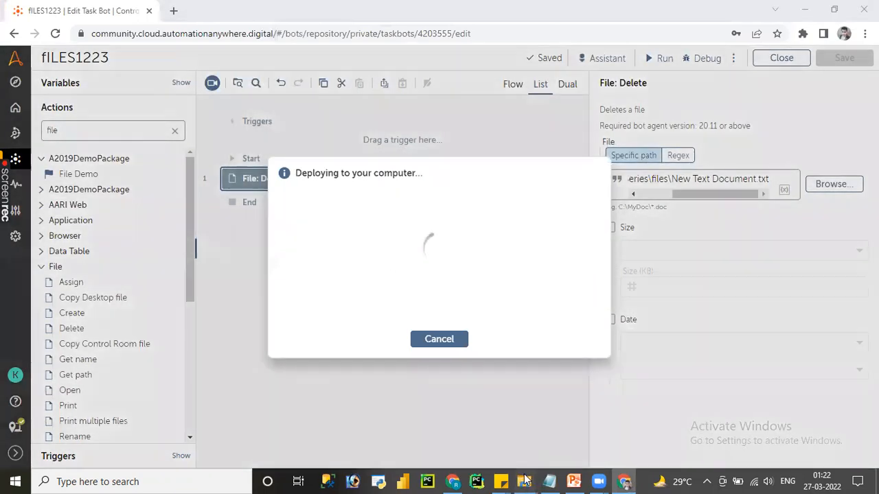
Step: Check in File Explorer which documents remain in the files folder during the run, and dismiss the bot's run dialog
mouse_move(524, 478)
left_click(566, 444)
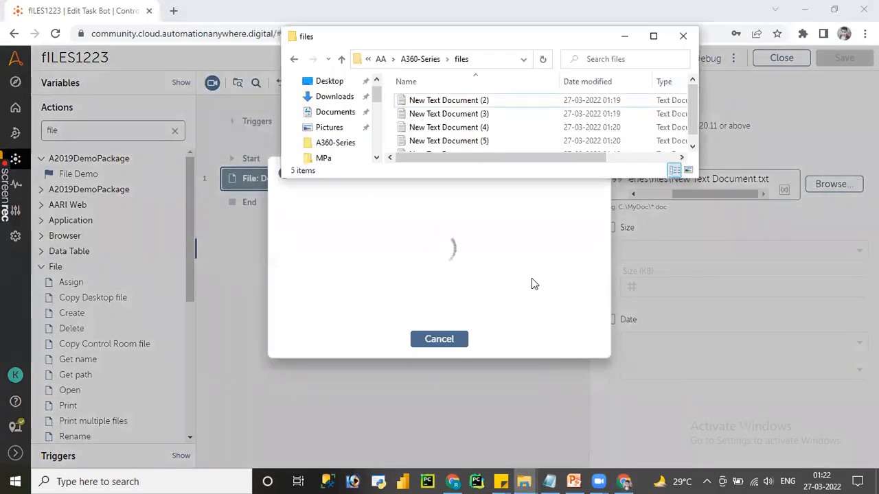
left_click(694, 146)
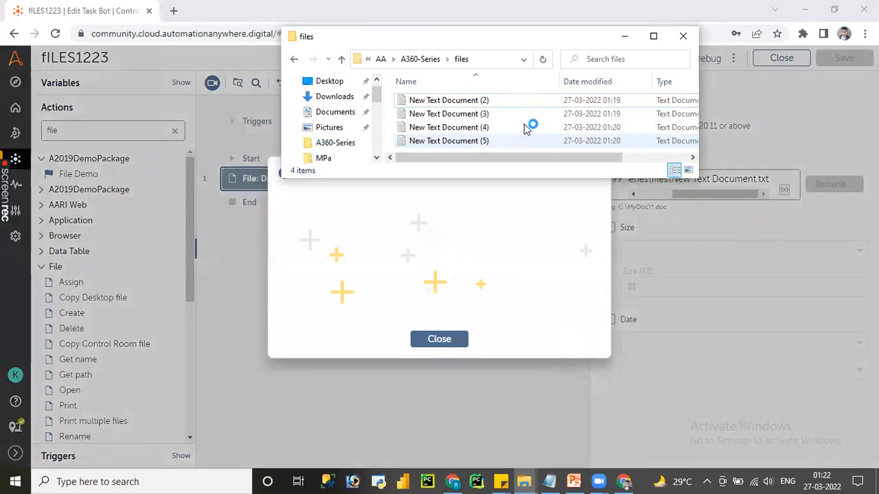
left_click(653, 36)
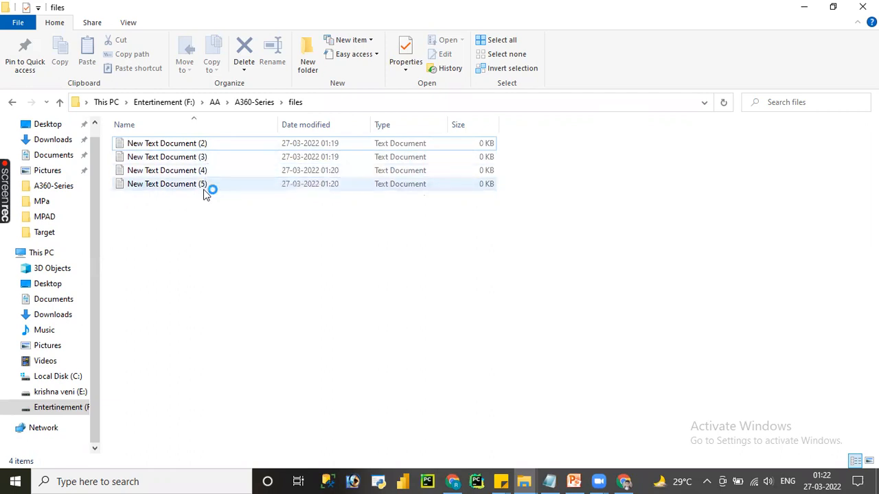
left_click(804, 7)
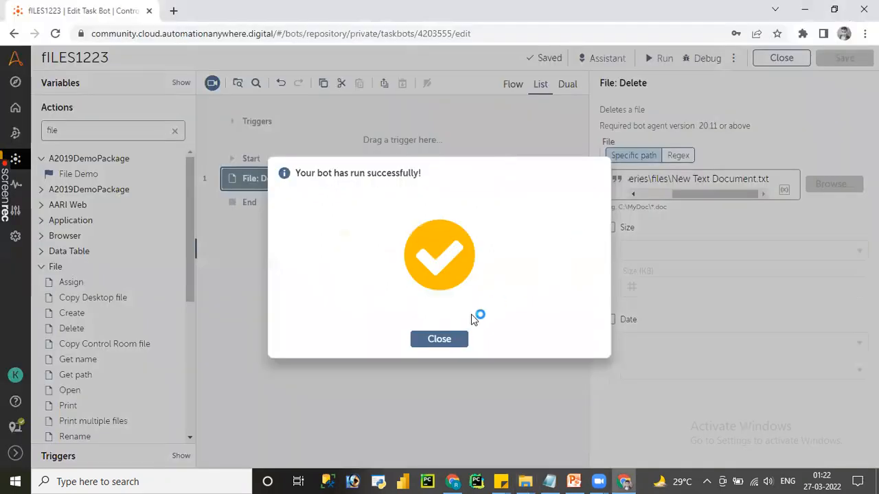
left_click(447, 339)
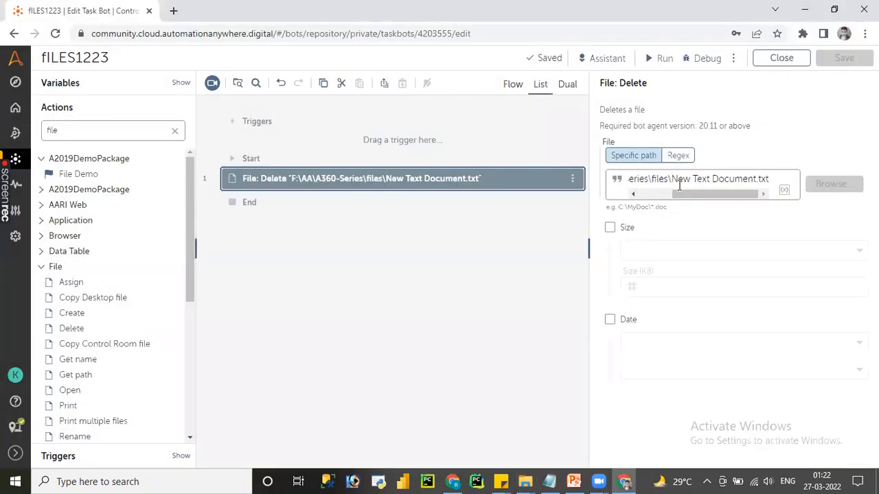
Step: Change the Delete action's file path to F:\AA\A360-Series\files\*.txt, and save and run the bot
left_click_drag(672, 178, 758, 177)
key("BackSpace")
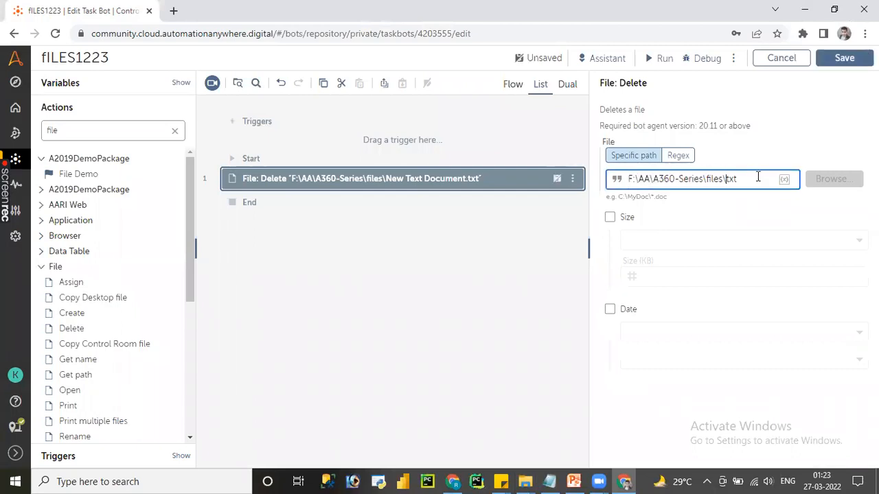
type("*")
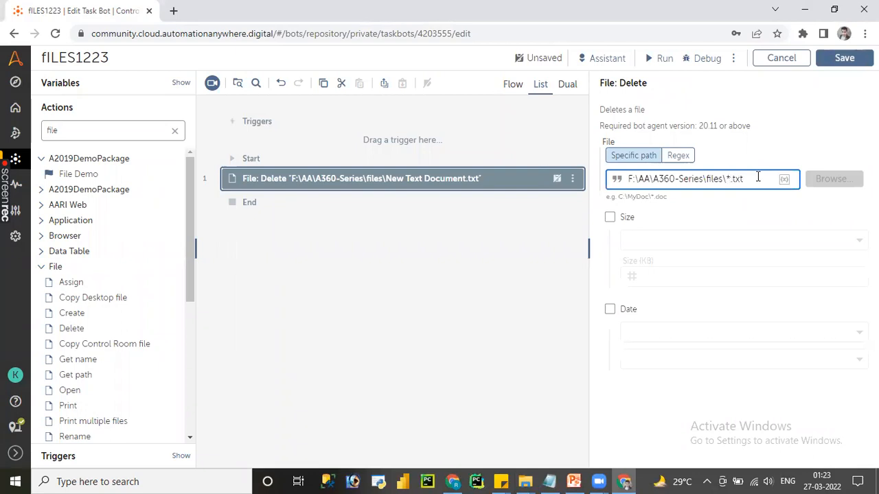
left_click(844, 60)
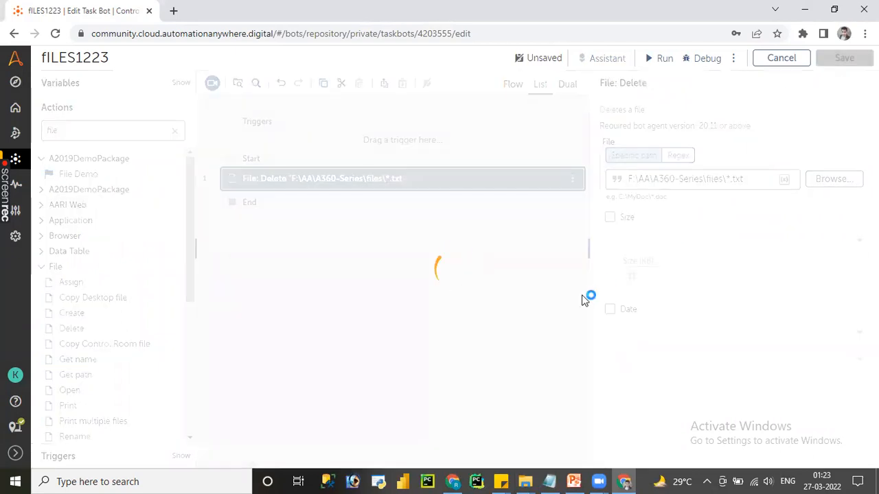
left_click(660, 58)
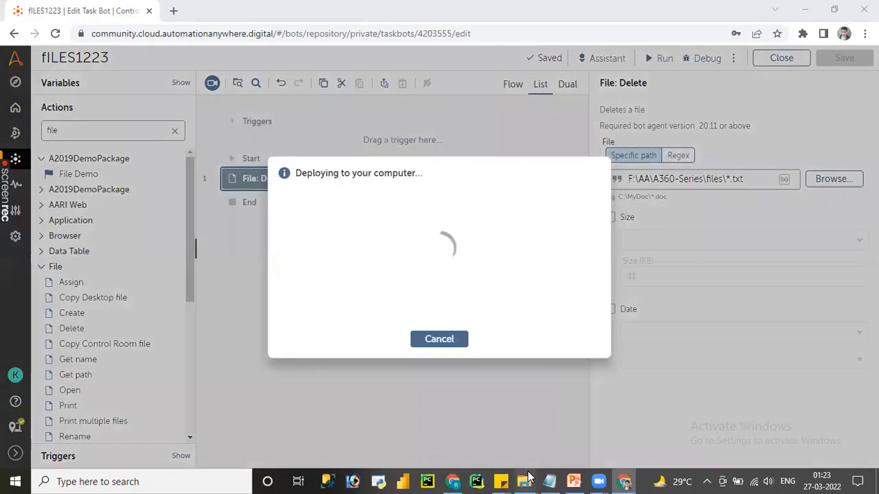
Step: Examine the files folder's contents during the wildcard delete run, and dismiss the run dialog in the bot editor
mouse_move(525, 480)
left_click(555, 453)
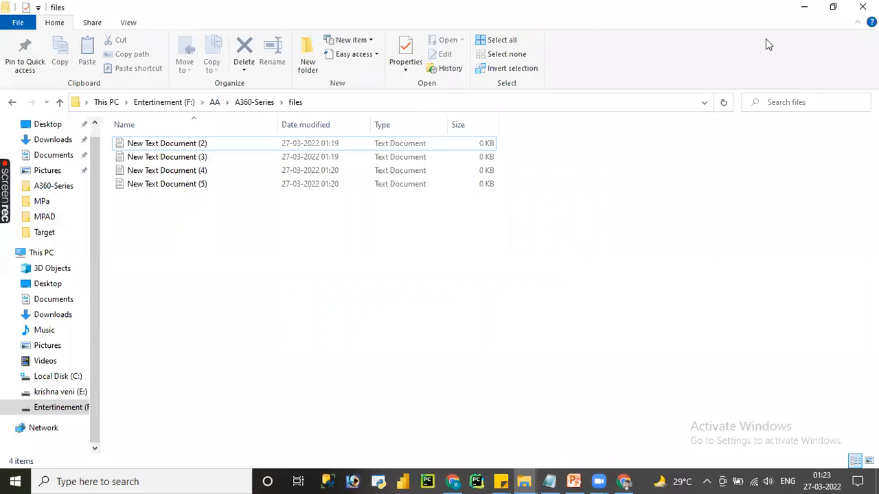
left_click(833, 7)
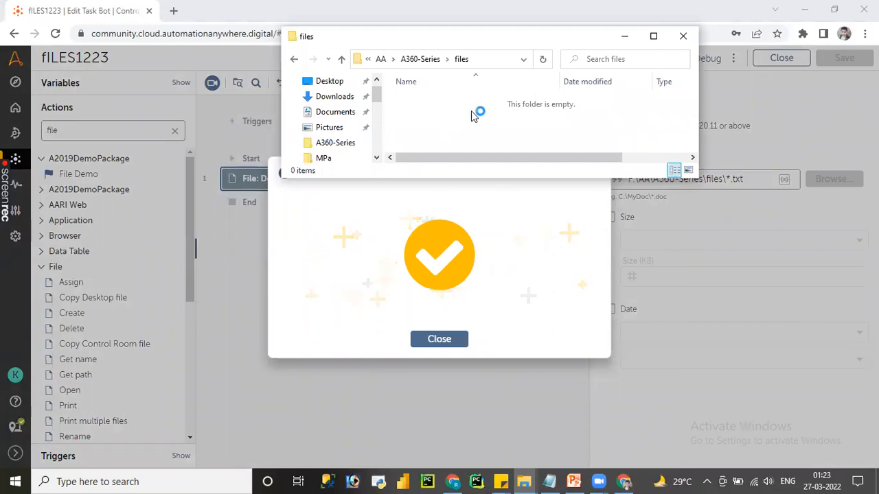
left_click(650, 37)
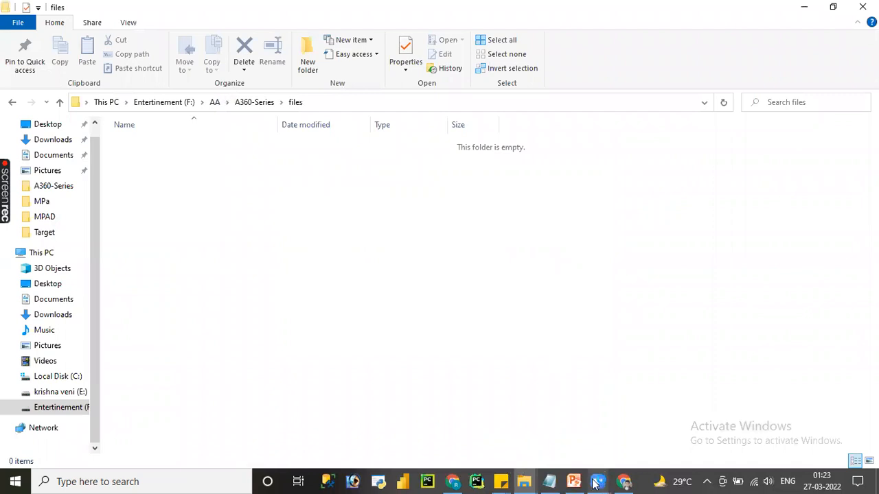
left_click(456, 481)
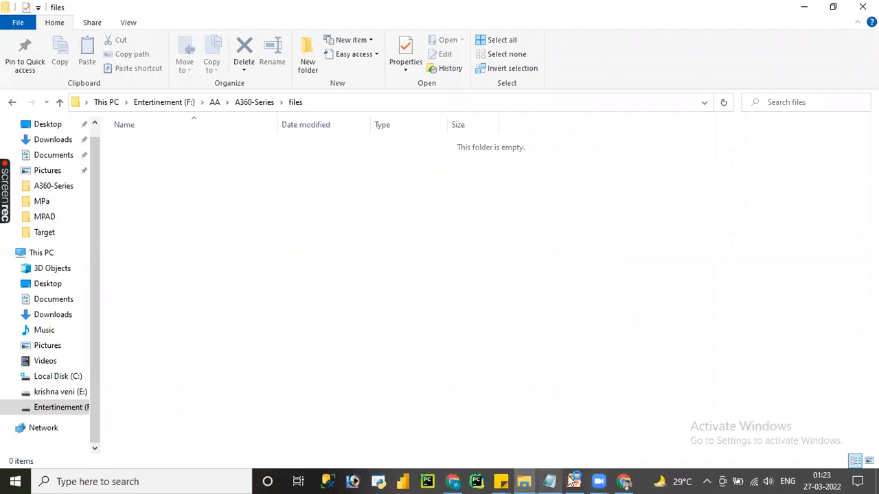
left_click(623, 483)
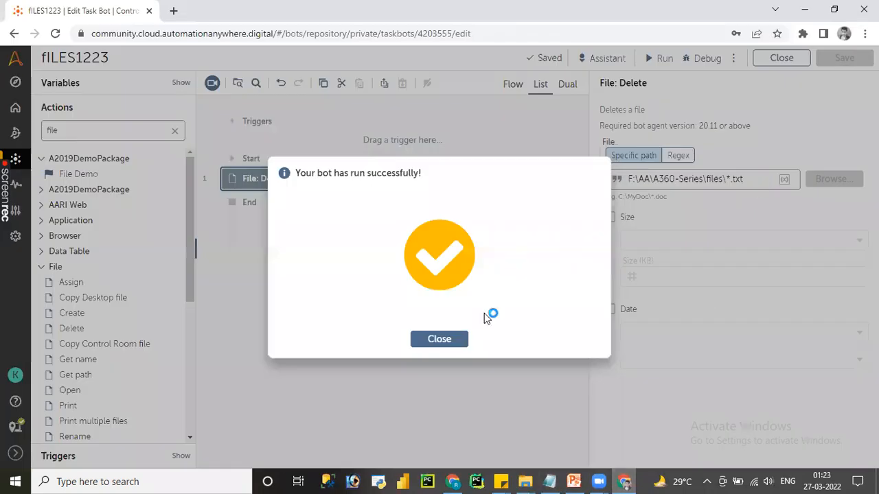
left_click(459, 337)
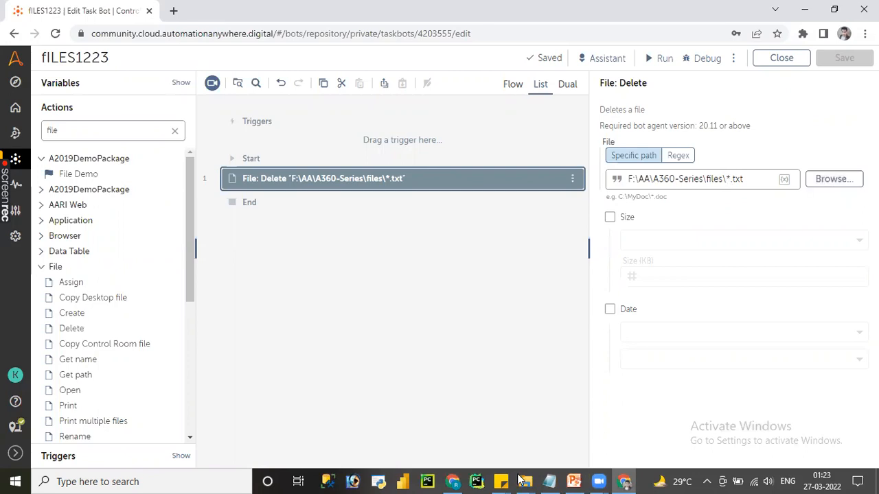
Step: Create a text document, a Microsoft Excel worksheet and a second text document with default names in the files folder
mouse_move(523, 480)
left_click(571, 432)
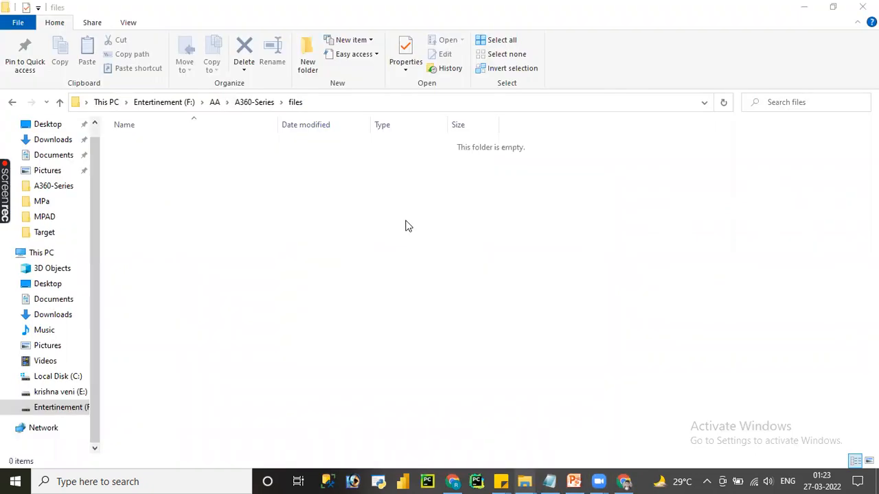
right_click(406, 221)
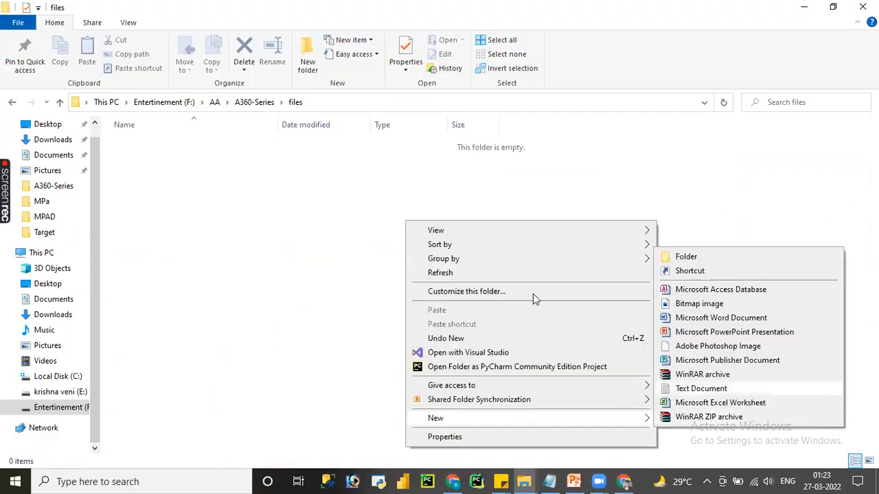
right_click(448, 237)
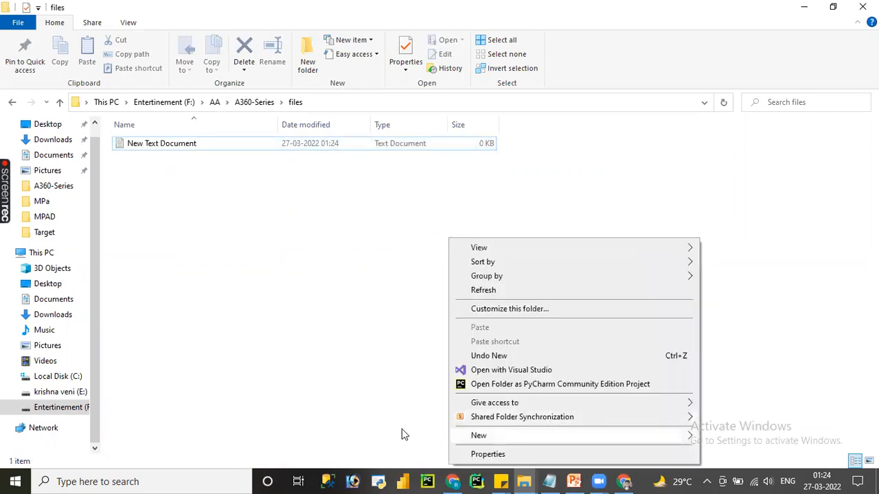
mouse_move(512, 434)
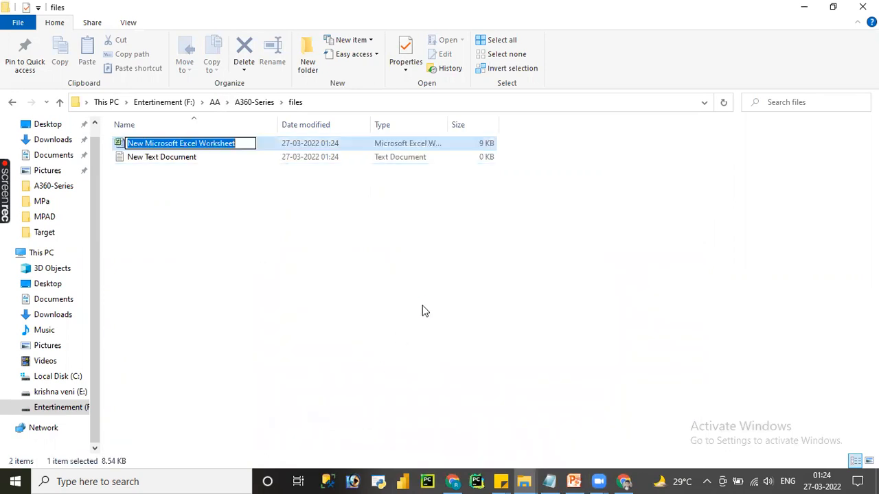
right_click(421, 309)
mouse_move(554, 277)
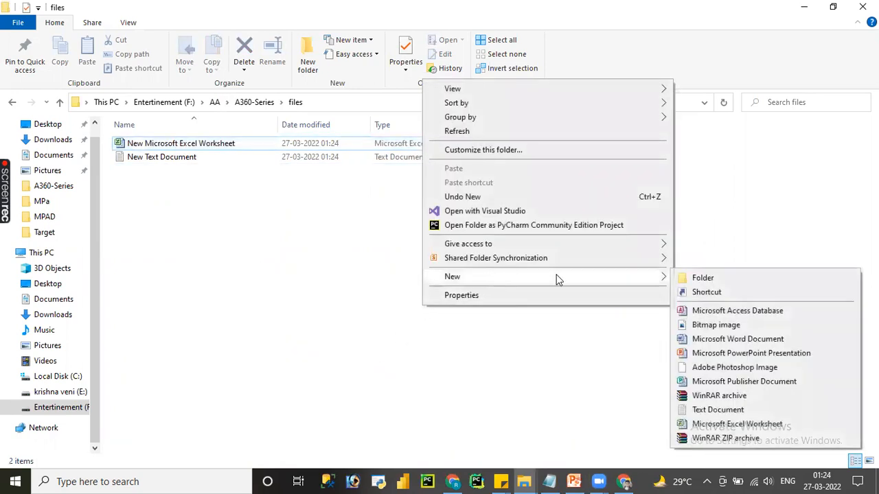
left_click(701, 410)
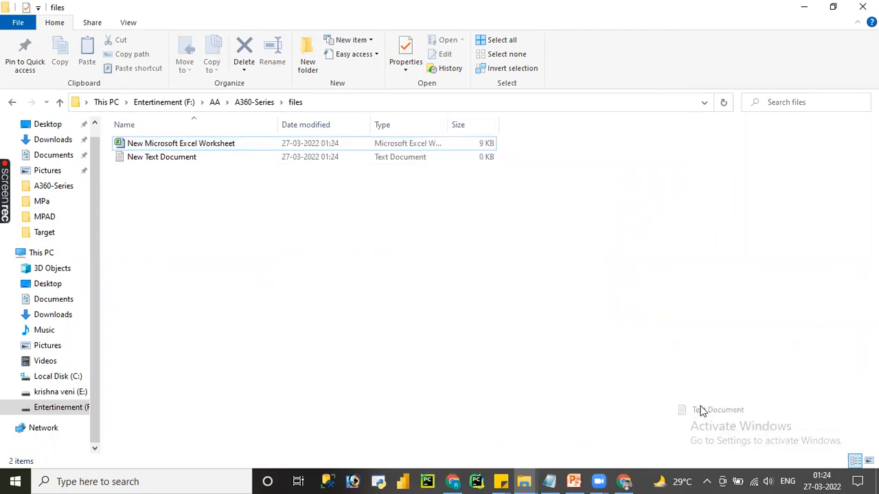
Step: Create a Microsoft Word document and a Microsoft Publisher document with default names in the files folder
right_click(491, 296)
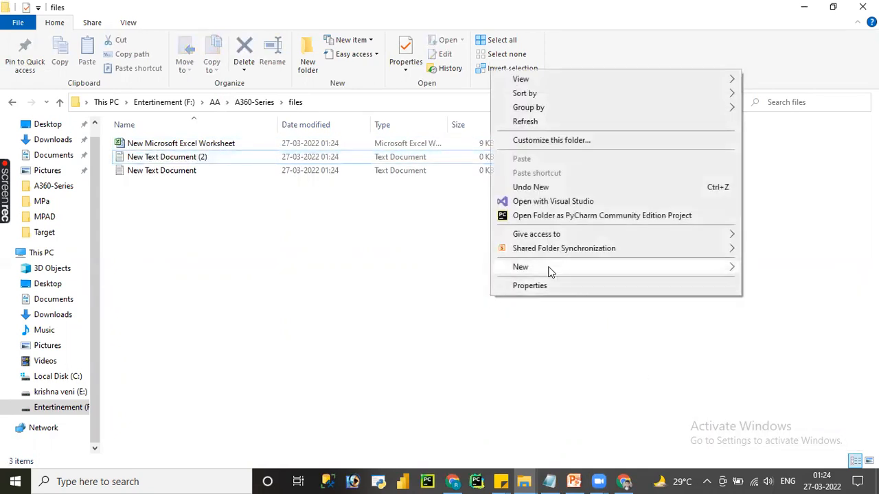
mouse_move(547, 268)
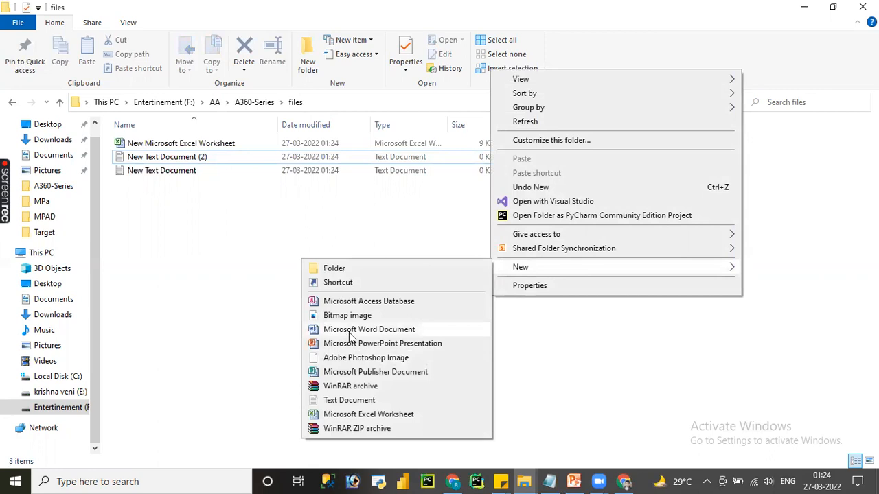
left_click(350, 332)
left_click(536, 249)
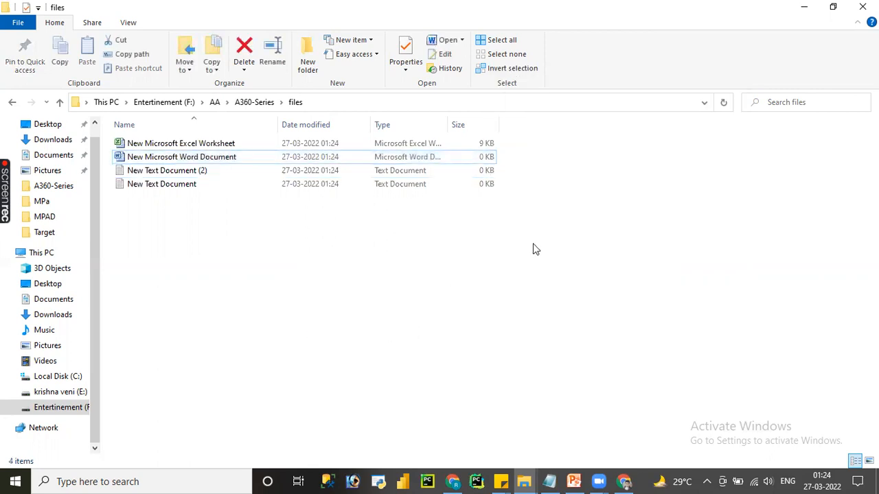
right_click(535, 249)
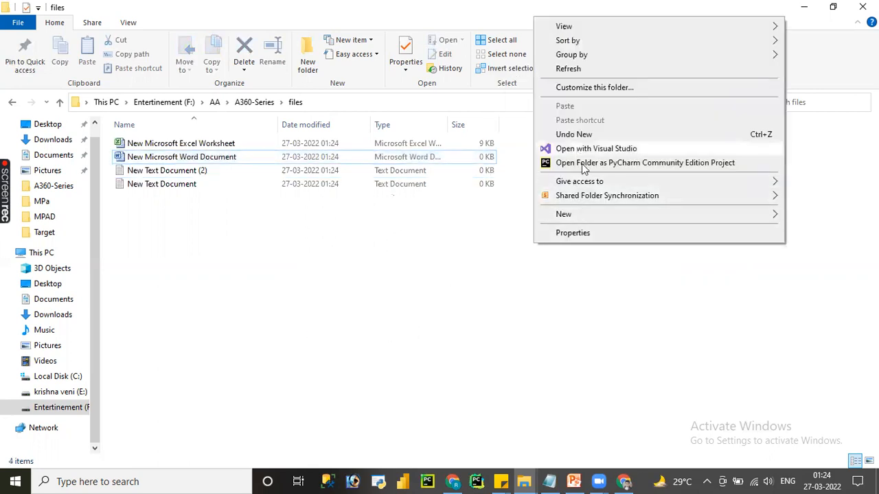
mouse_move(562, 214)
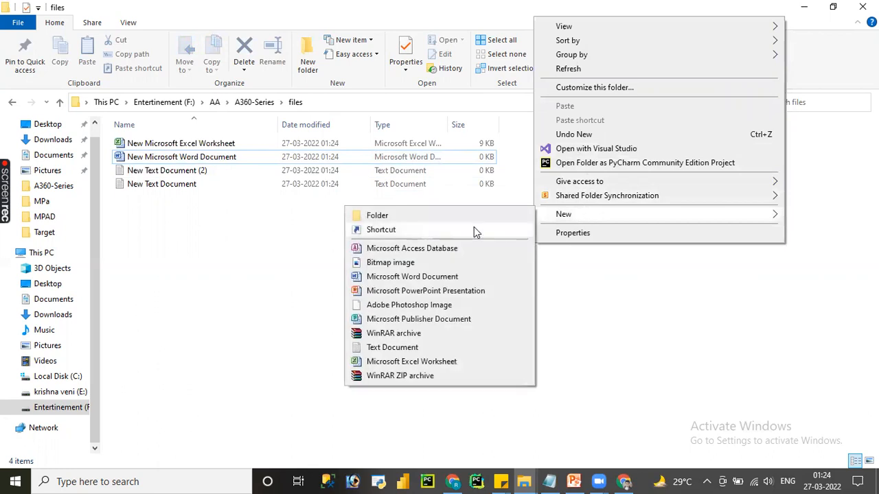
left_click(429, 320)
key("Return")
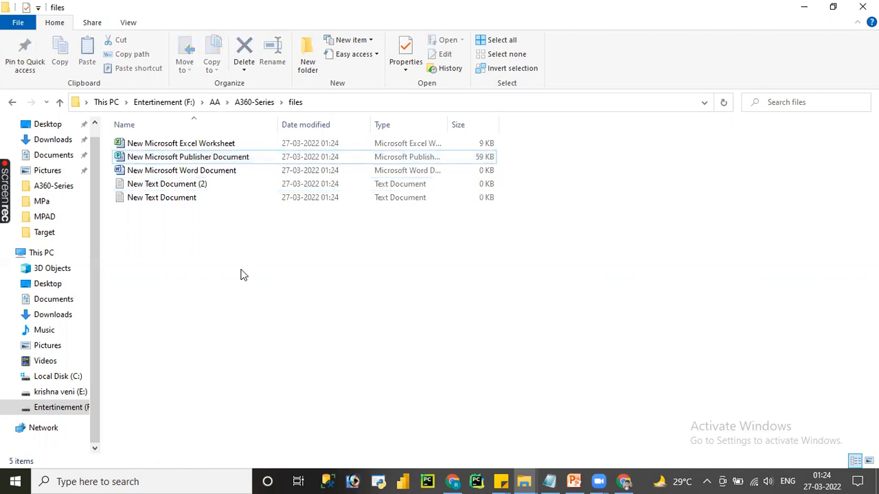
Step: Switch to the bot editor in Chrome and run the bot with the *.txt Delete path
left_click(622, 481)
left_click(622, 481)
left_click(624, 481)
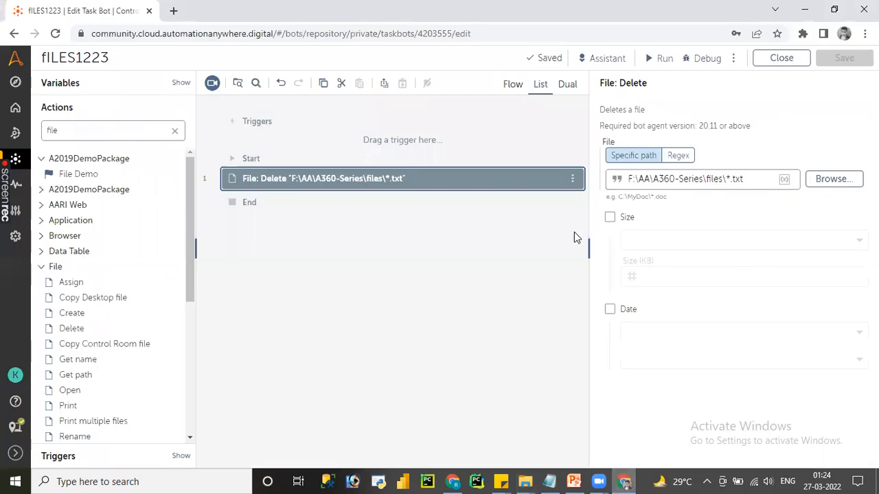
left_click(658, 59)
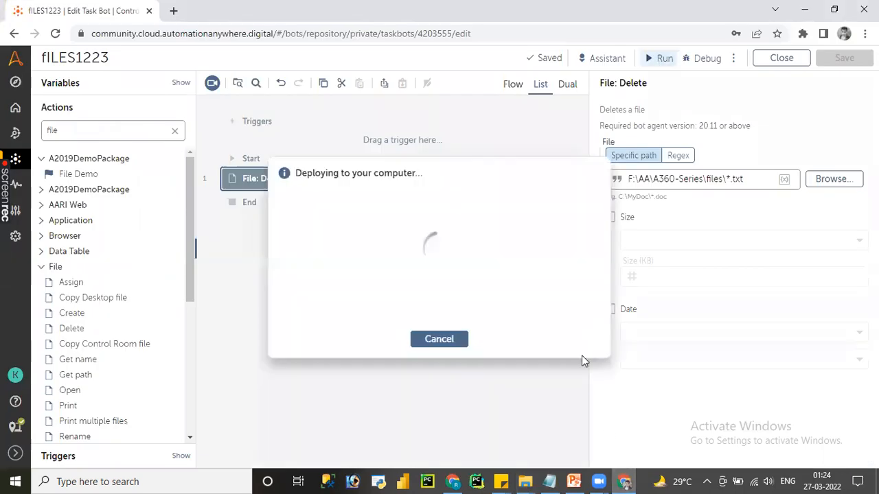
Step: Restore the files folder window to a smaller size, make it taller to watch its contents during the run, and dismiss the run dialog
mouse_move(528, 468)
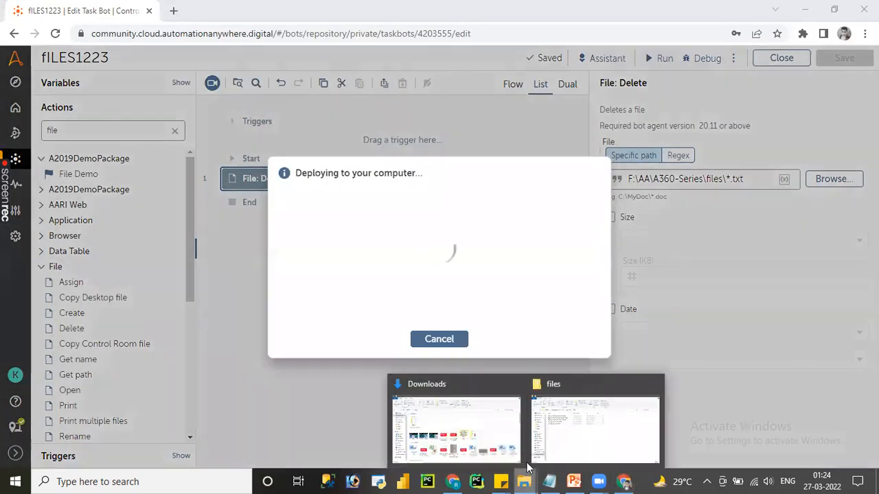
left_click(547, 442)
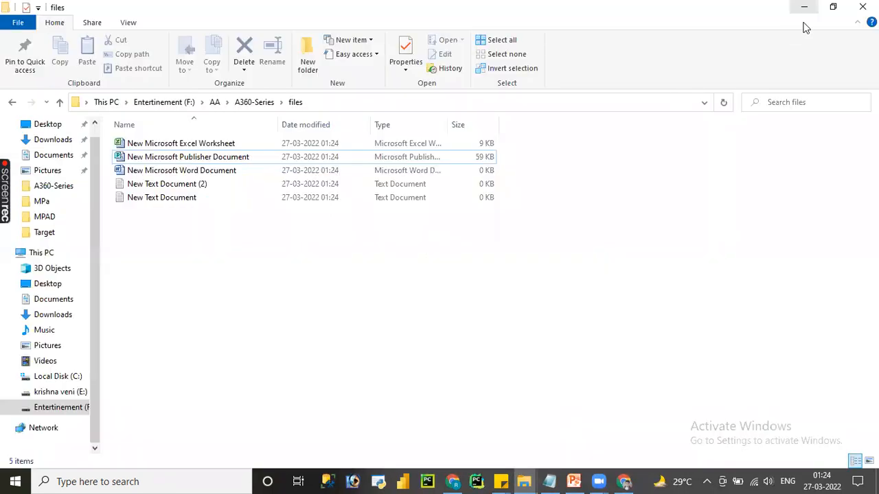
left_click(832, 7)
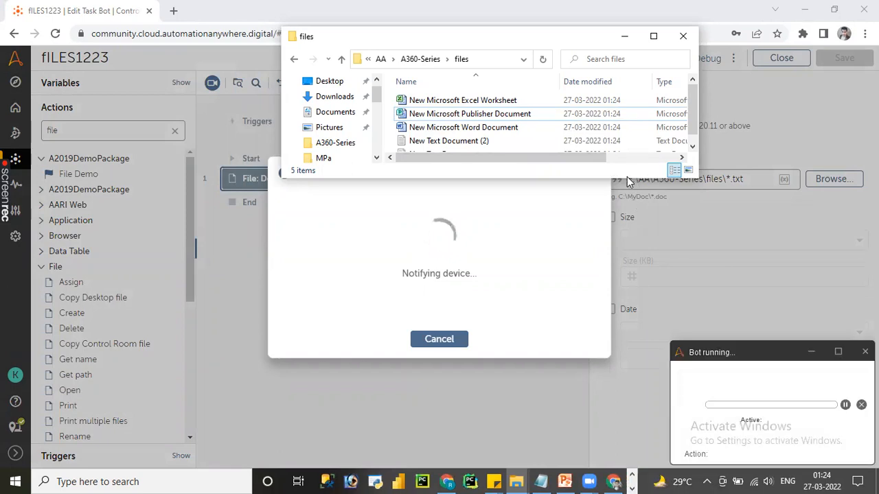
left_click_drag(627, 177, 627, 265)
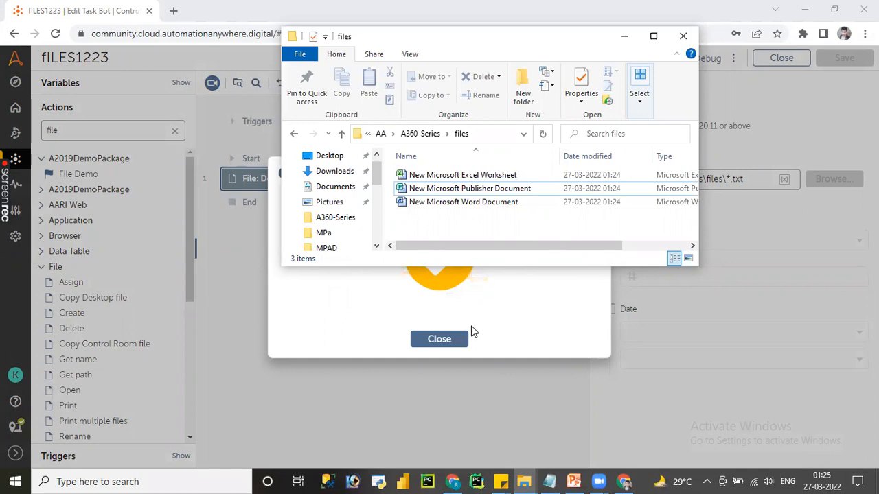
left_click(456, 338)
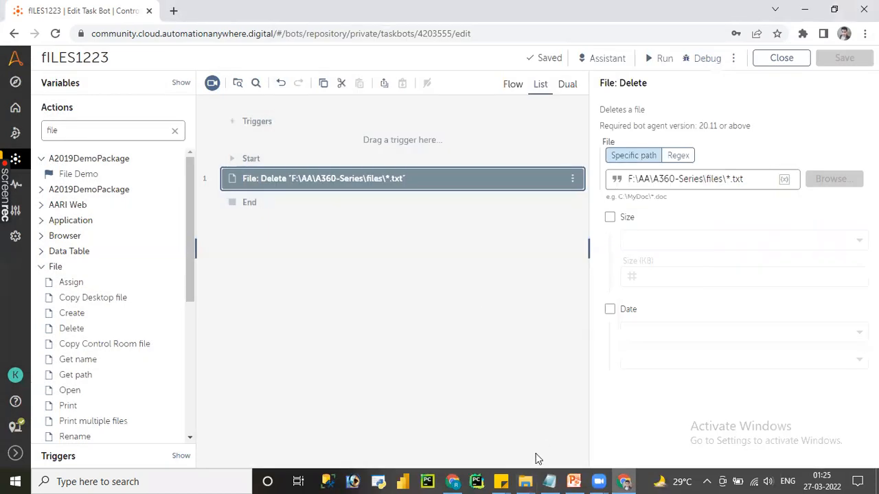
Step: Create a text document with the default name in the files folder in File Explorer
mouse_move(529, 478)
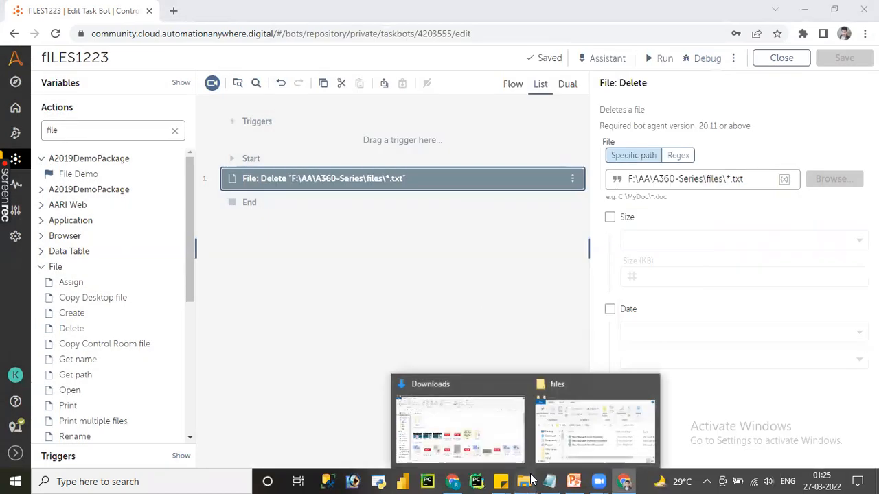
left_click(564, 447)
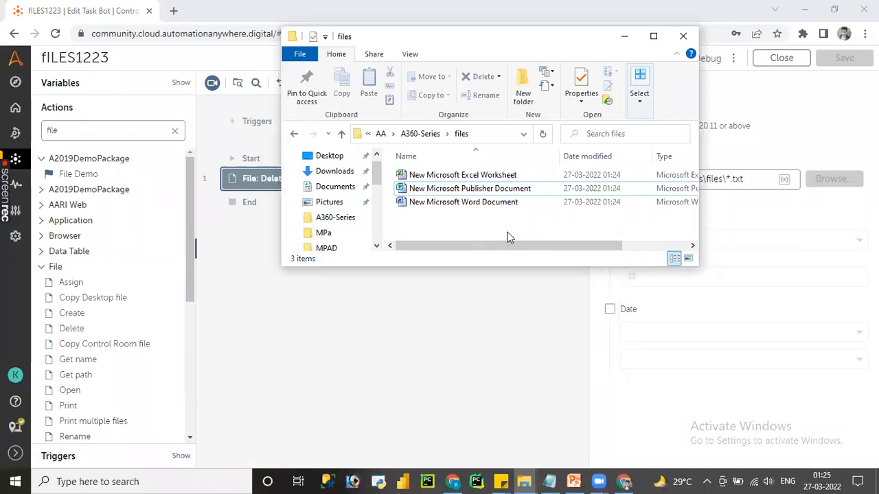
right_click(469, 223)
mouse_move(582, 418)
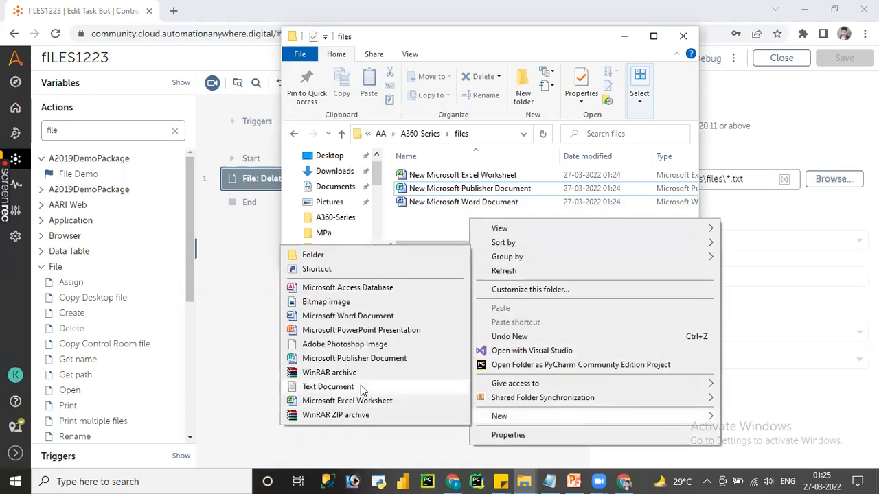
left_click(361, 387)
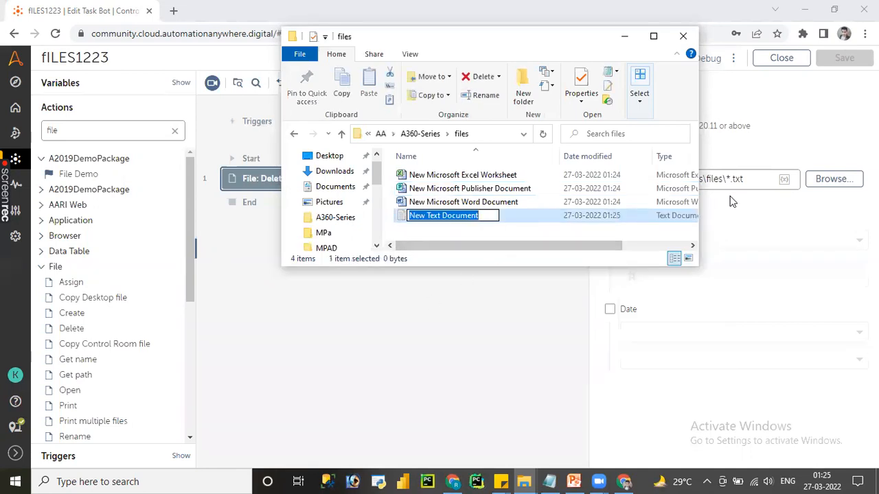
Step: Change the Delete action's file path to F:\AA\A360-Series\files\*.*, and save and run the bot
left_click(748, 180)
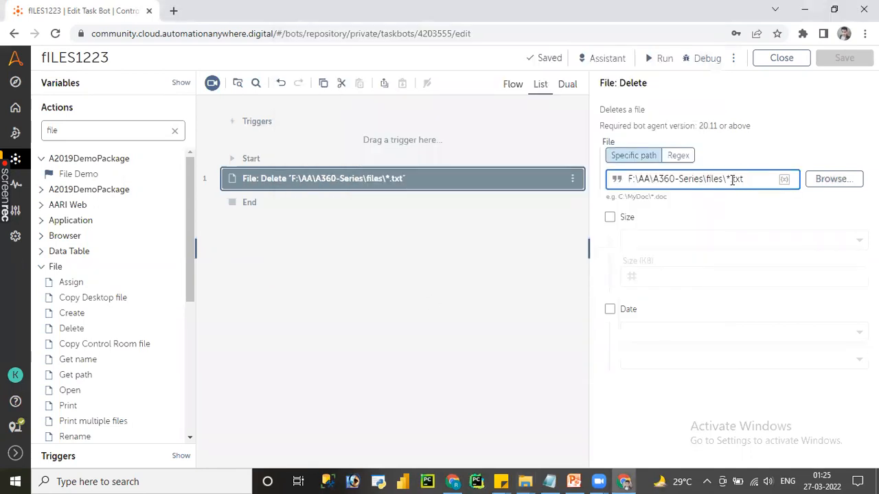
double_click(737, 179)
key("BackSpace")
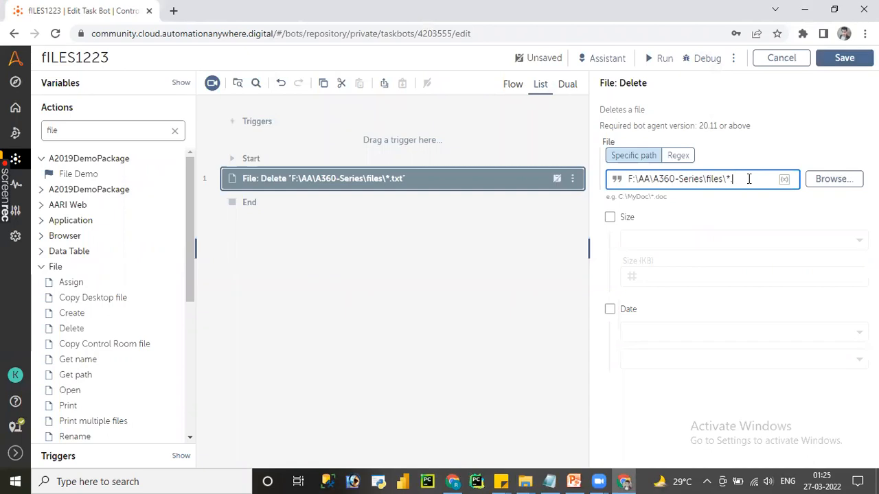
type("*")
left_click(843, 58)
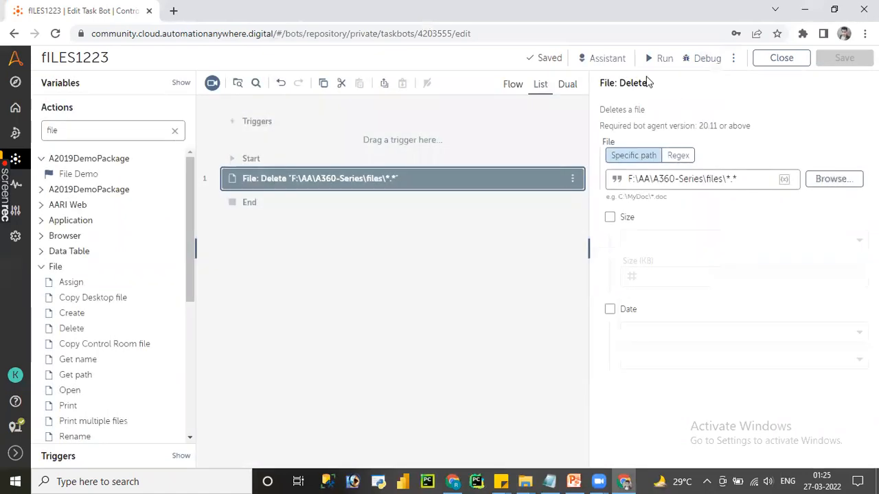
left_click(660, 59)
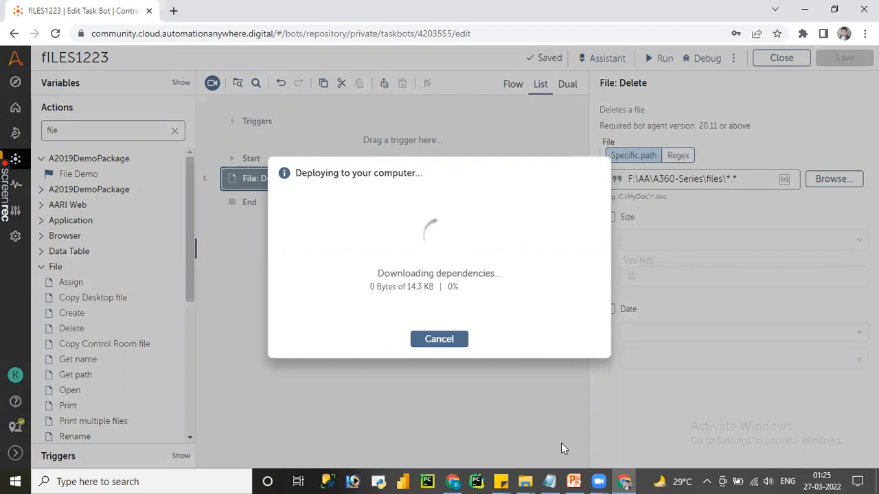
Step: Check the files folder's contents in File Explorer during and after the *.* delete run, dismissing the run dialog
mouse_move(529, 480)
left_click(549, 418)
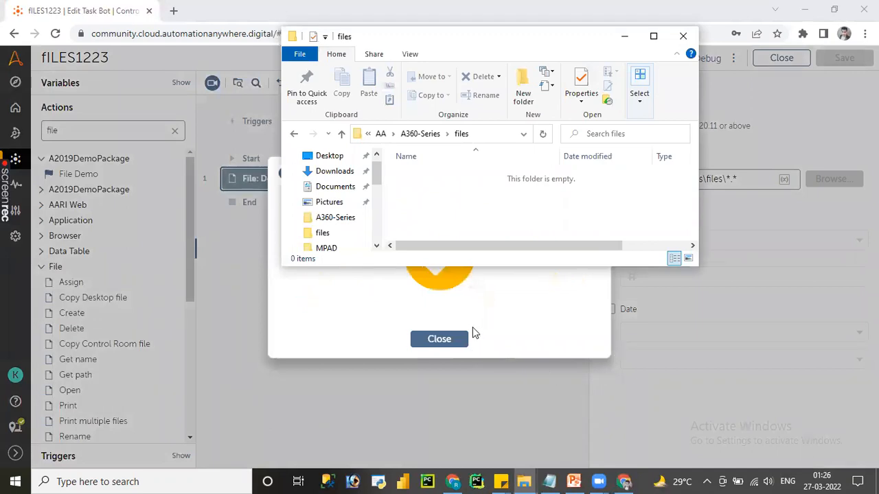
left_click(456, 340)
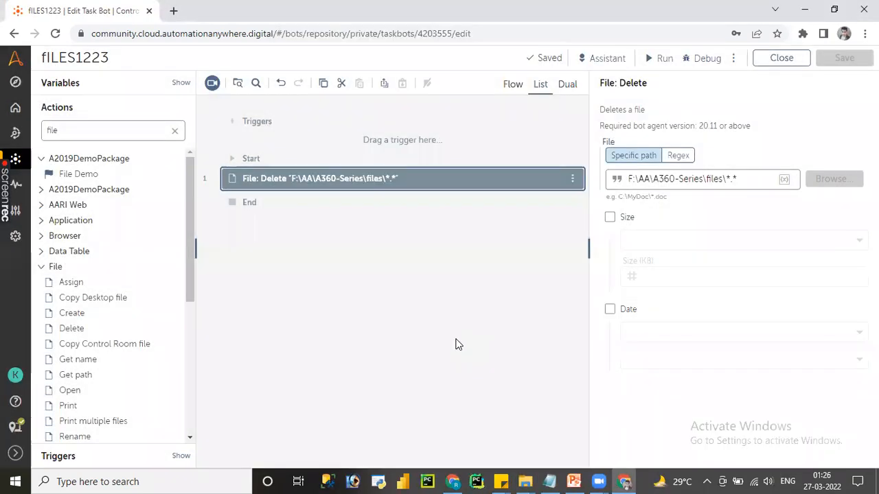
left_click(527, 480)
left_click(561, 454)
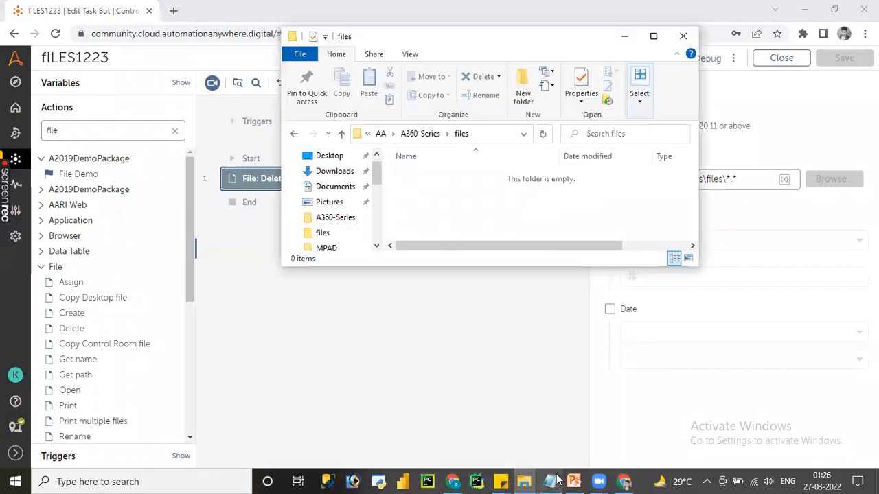
Step: Review the Notepad notes, highlighting the word "overwrite", and return to the bot editor
left_click(549, 481)
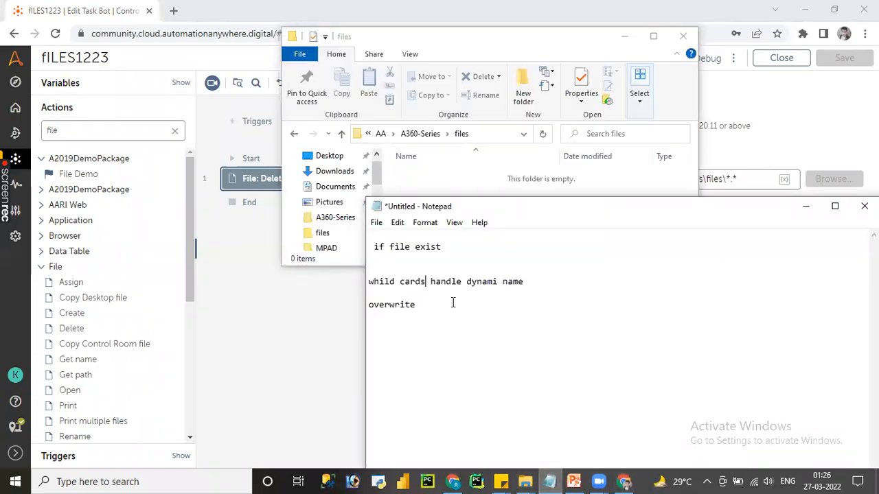
left_click_drag(444, 305, 366, 310)
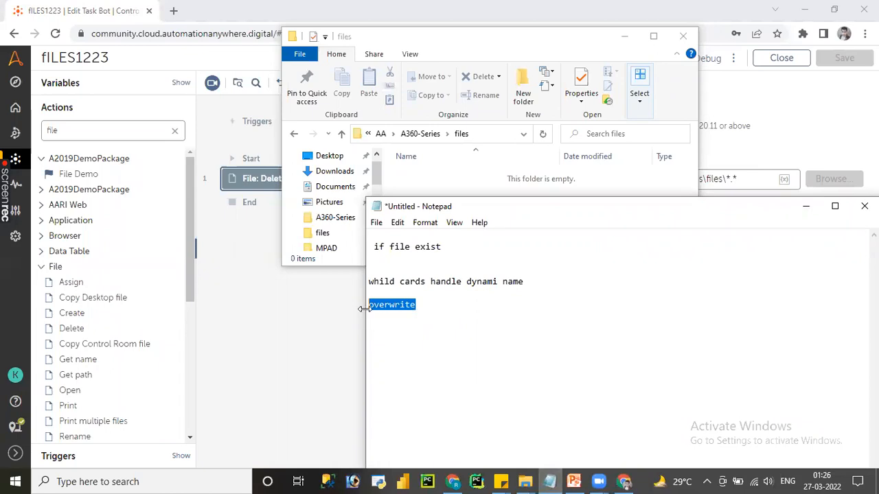
left_click(307, 340)
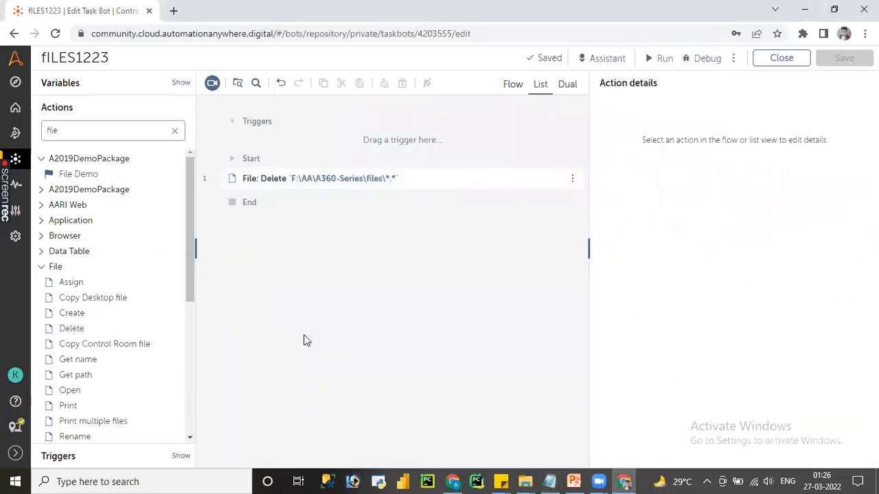